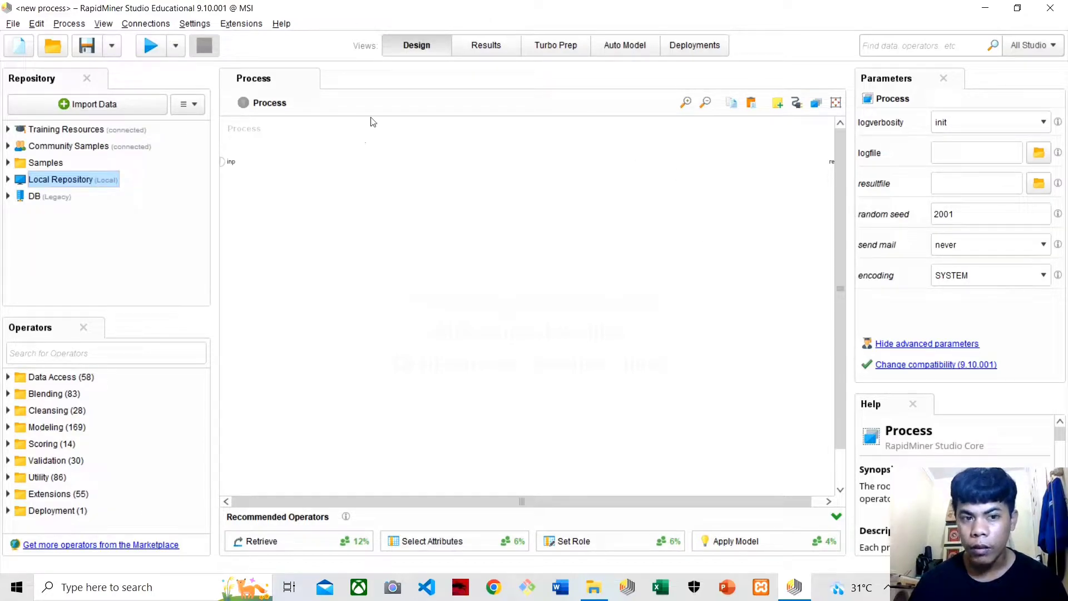
Step: Search the operators for "search" and add the Search Twitter operator to the process
{"action": "left_click", "coordinate": [167, 355]}
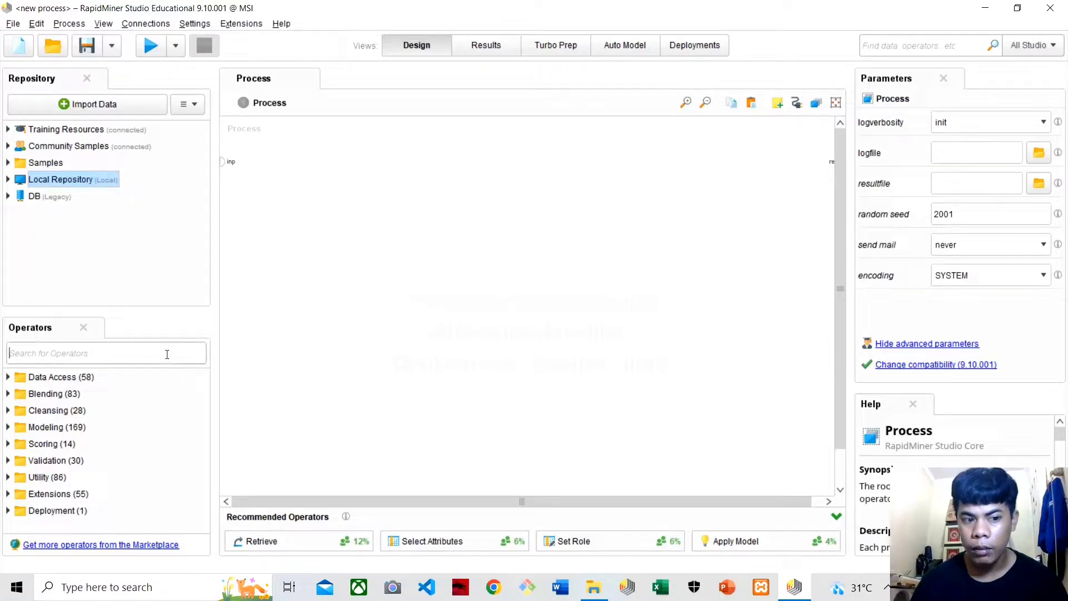
{"action": "type", "text": "sear"}
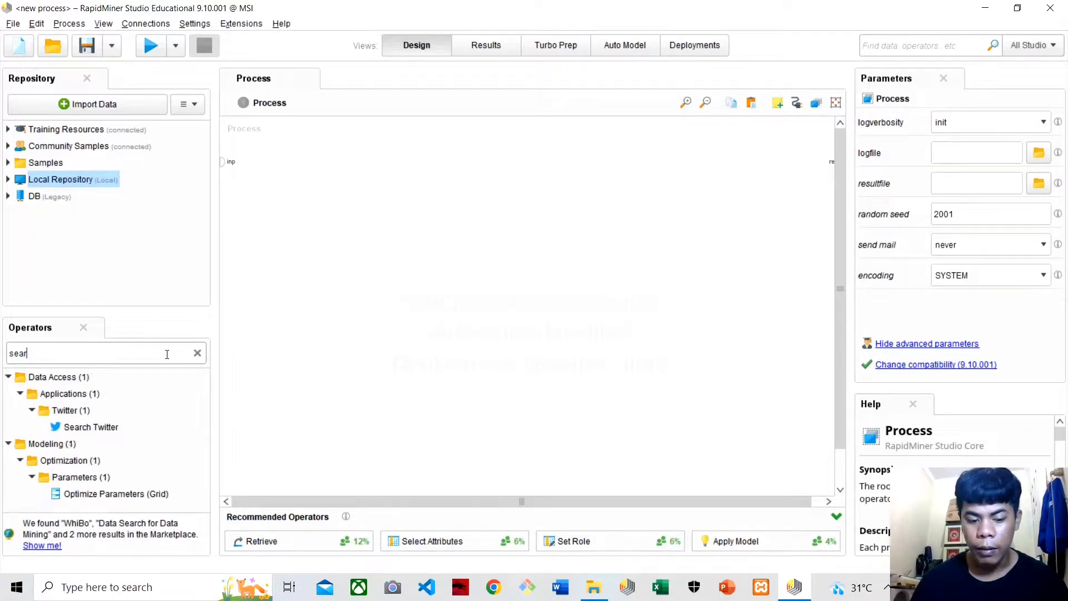
{"action": "type", "text": "ch"}
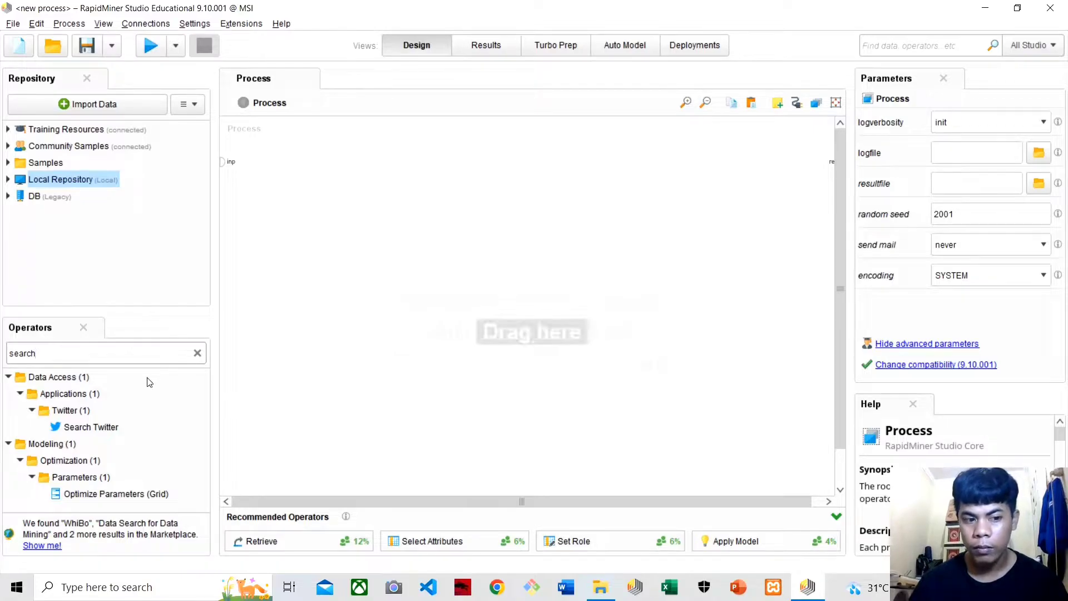
{"action": "left_click_drag", "start_coordinate": [116, 427], "coordinate": [384, 167]}
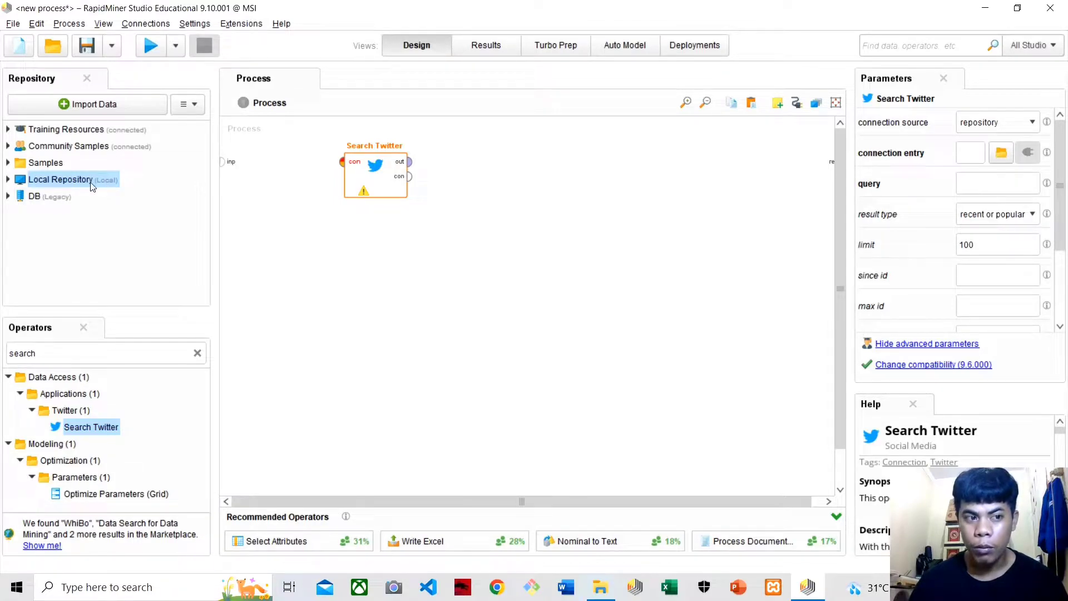
Step: Create a new Twitter connection named luhut in the Local Repository's Connections folder
{"action": "left_click", "coordinate": [8, 180]}
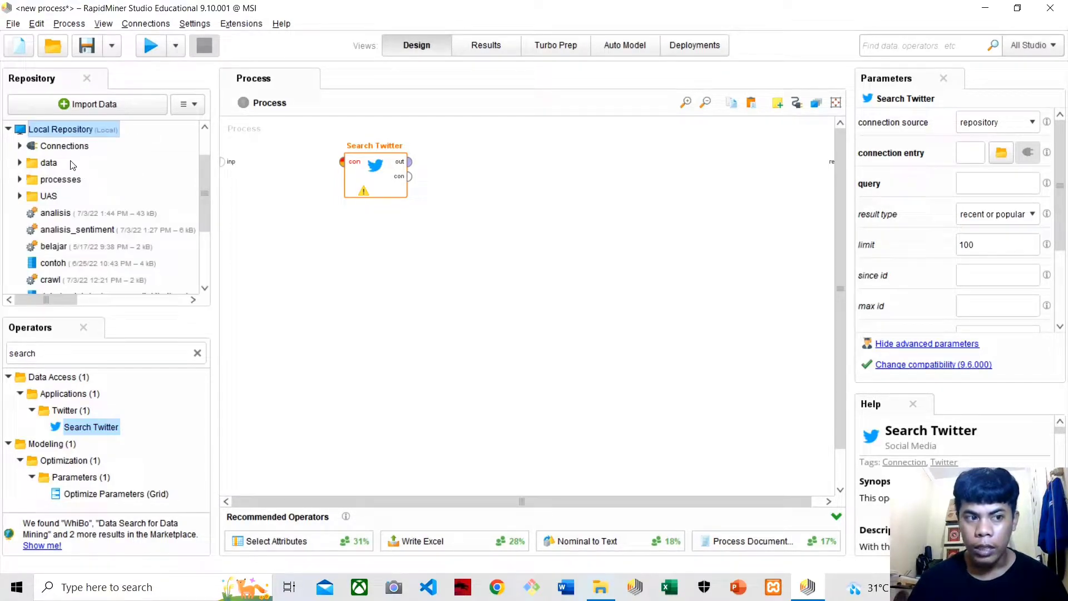
{"action": "left_click", "coordinate": [60, 148]}
{"action": "right_click", "coordinate": [61, 148]}
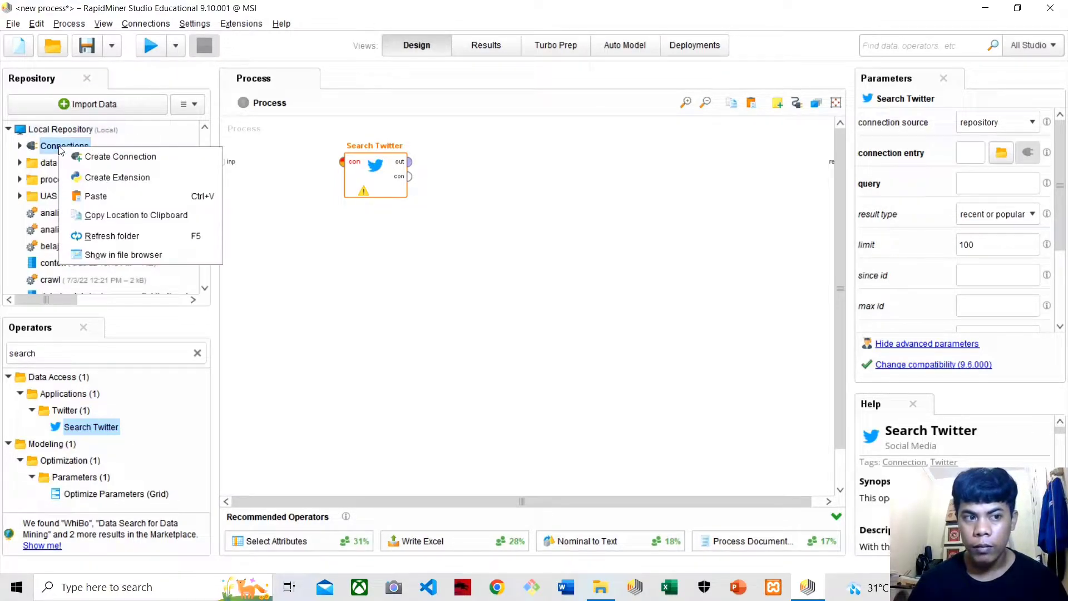
{"action": "left_click", "coordinate": [114, 158]}
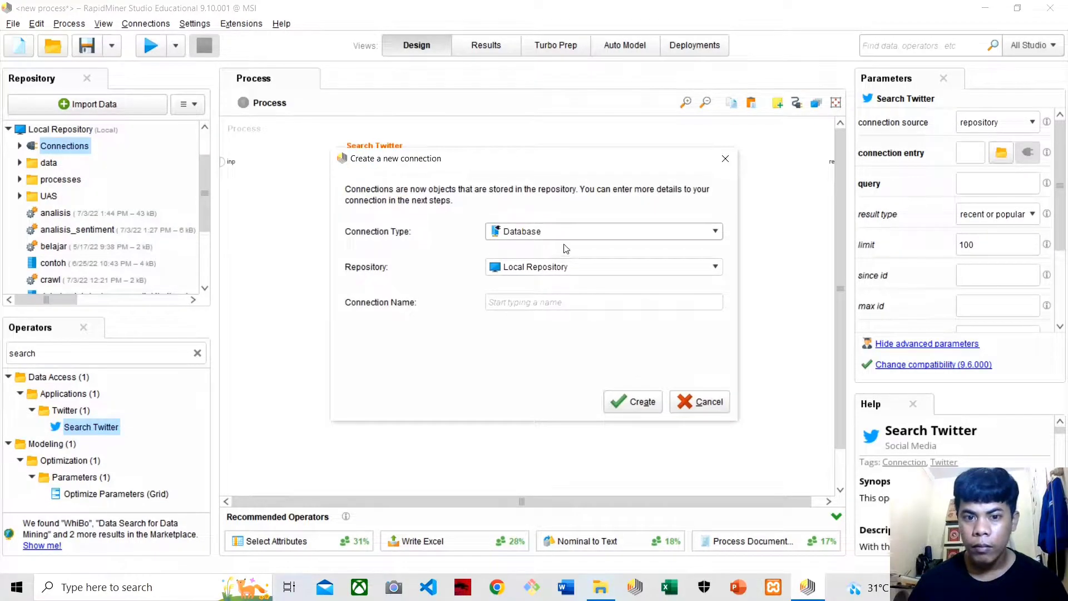
{"action": "left_click", "coordinate": [564, 236]}
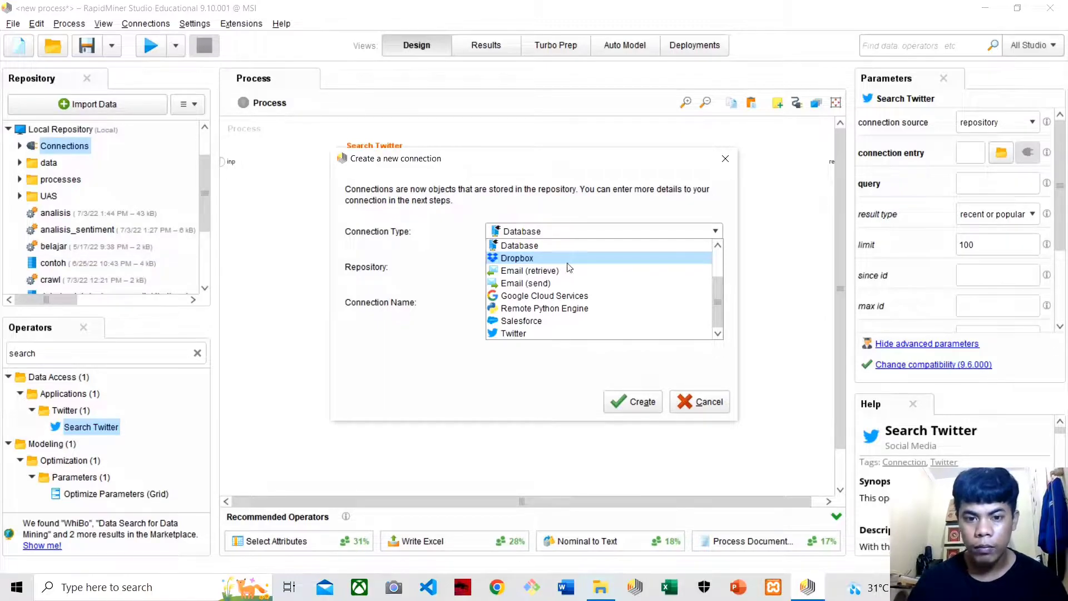
{"action": "left_click", "coordinate": [553, 333]}
{"action": "left_click", "coordinate": [607, 300]}
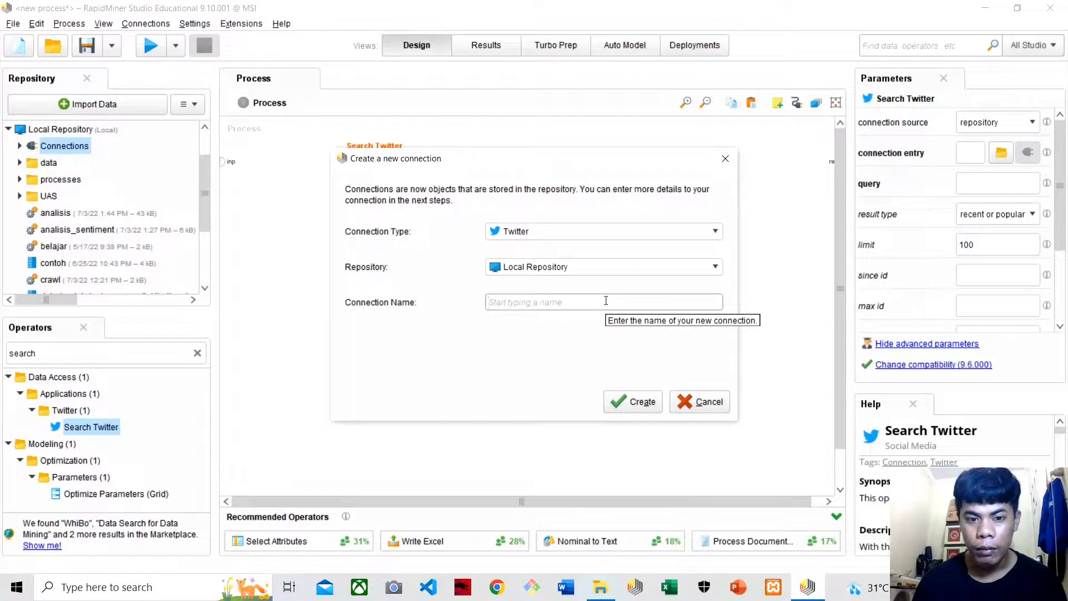
{"action": "type", "text": "lu"}
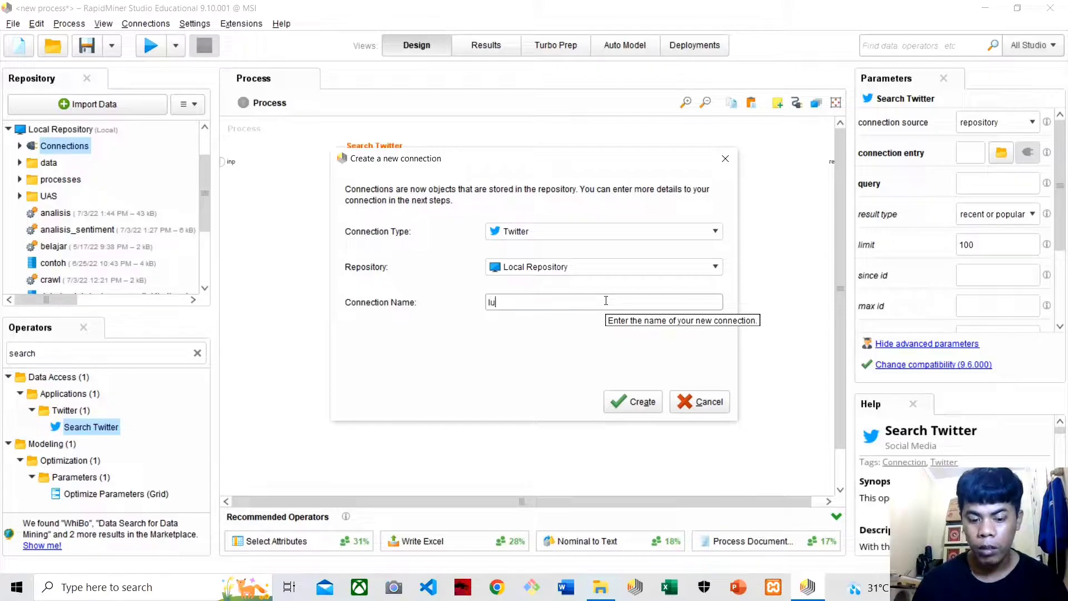
{"action": "type", "text": "hut"}
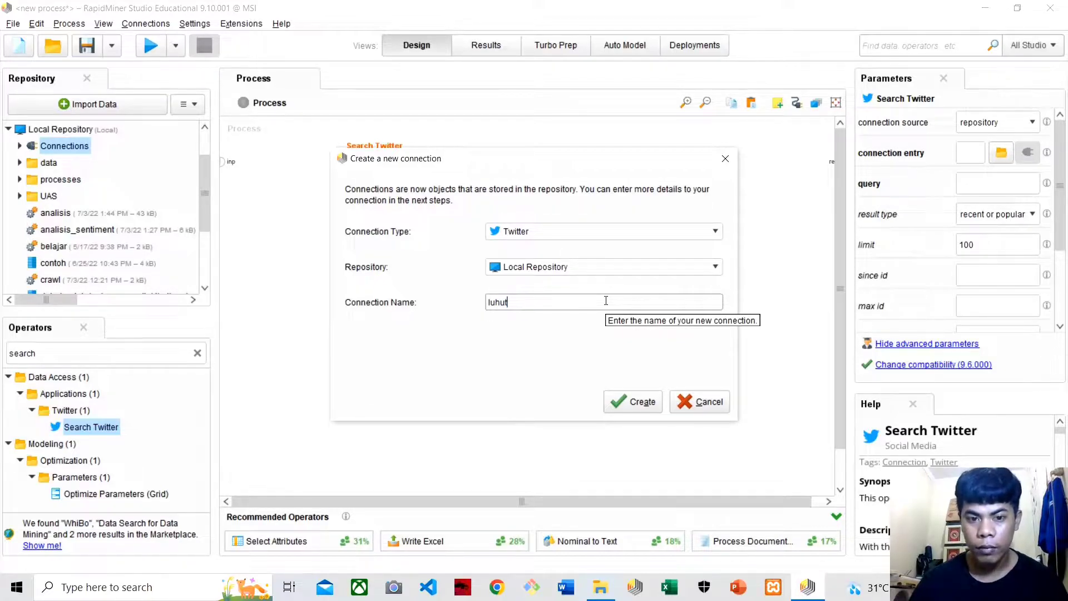
{"action": "left_click", "coordinate": [690, 267]}
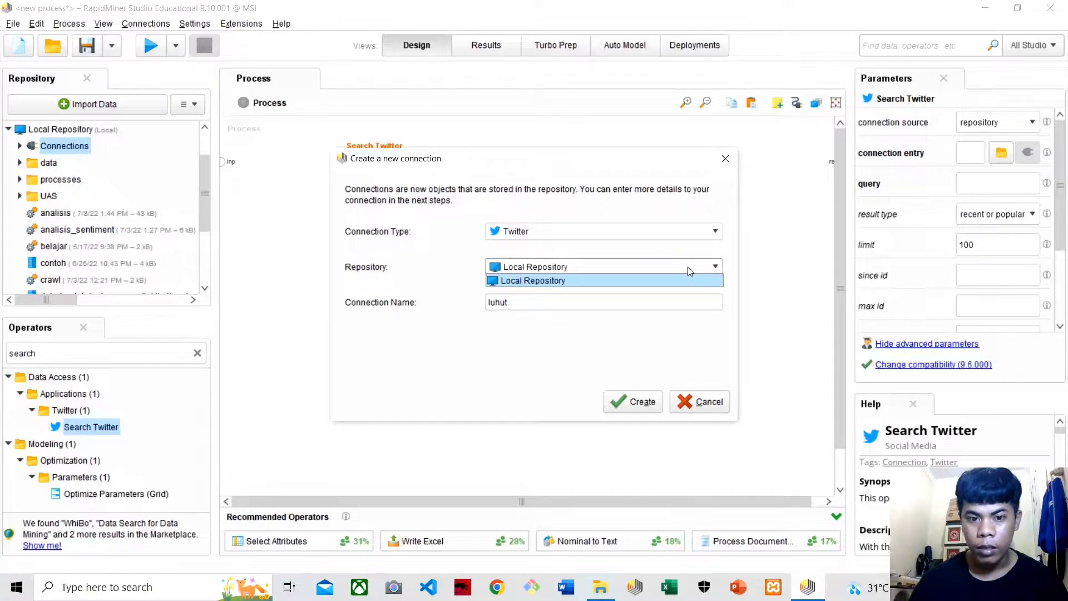
{"action": "left_click", "coordinate": [614, 282]}
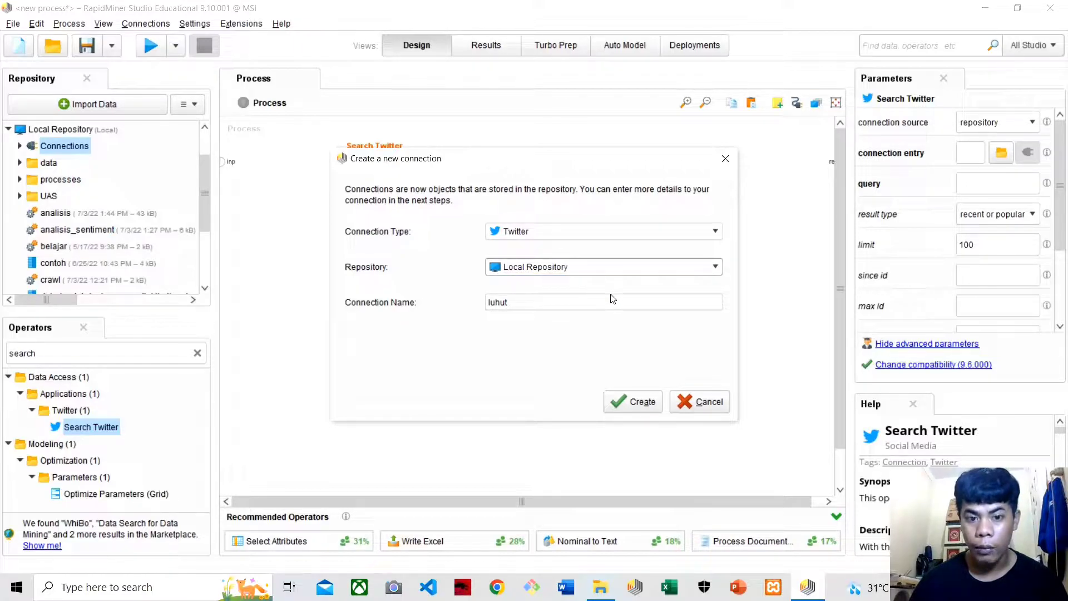
{"action": "left_click", "coordinate": [635, 401]}
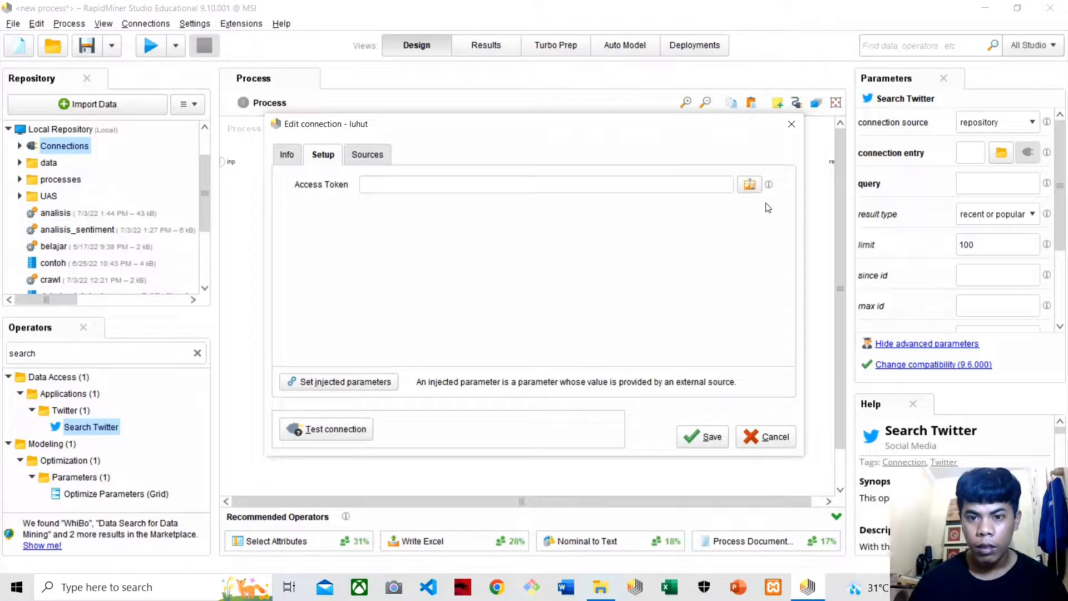
Step: Request a Twitter access token for the connection and allow the RapidMiner SocialMedia Extension to access the account in the browser
{"action": "left_click", "coordinate": [749, 187]}
{"action": "left_click", "coordinate": [550, 264]}
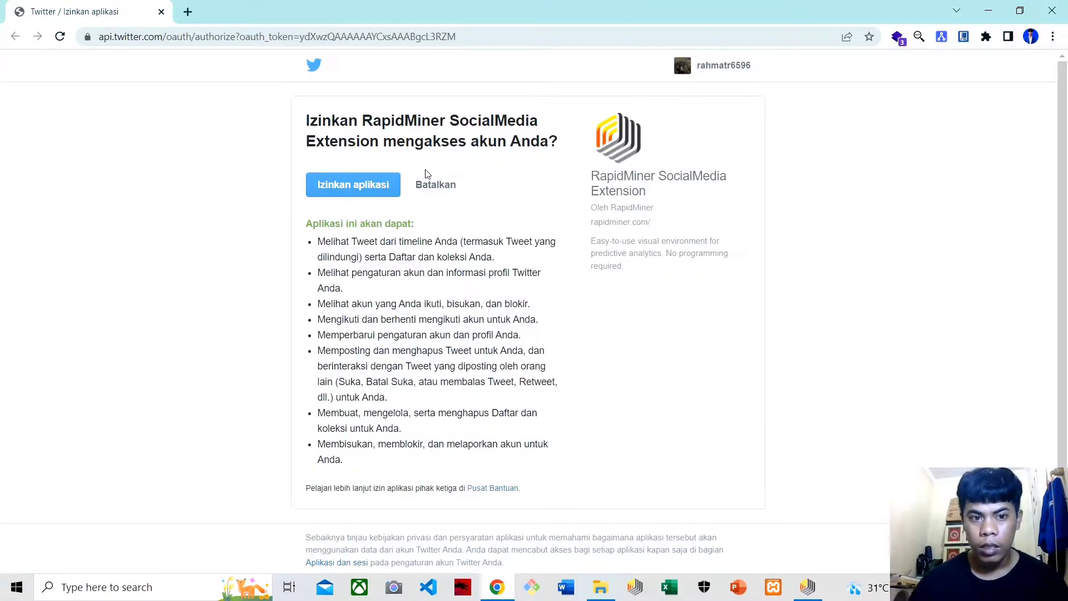
{"action": "left_click", "coordinate": [353, 190]}
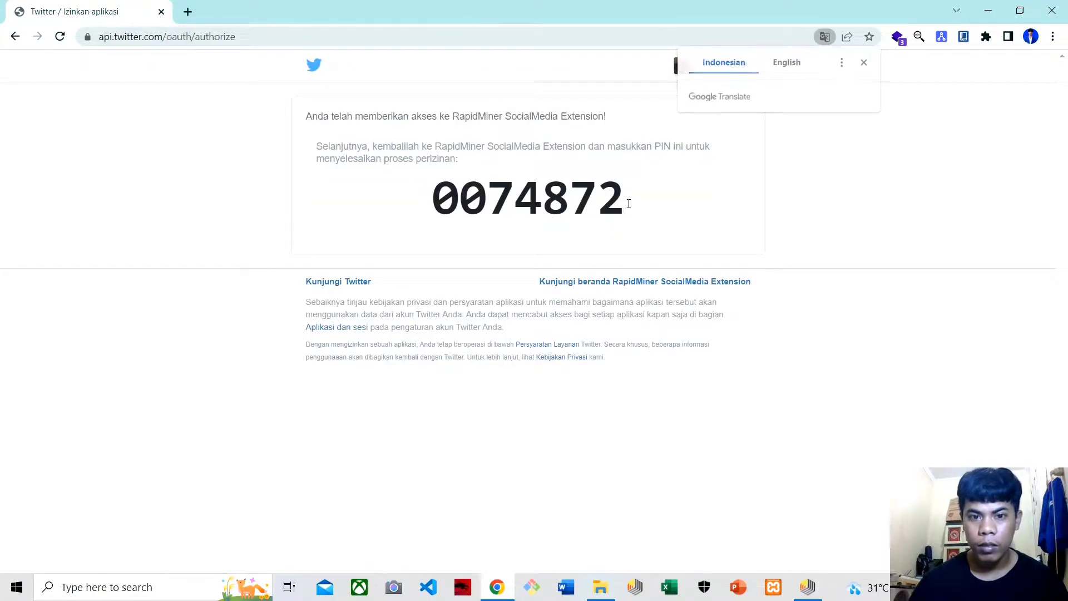
Step: Copy the authorization PIN from Twitter into RapidMiner's OAuth code field, complete the authentication, and test and save the connection
{"action": "left_click_drag", "start_coordinate": [627, 205], "coordinate": [412, 203]}
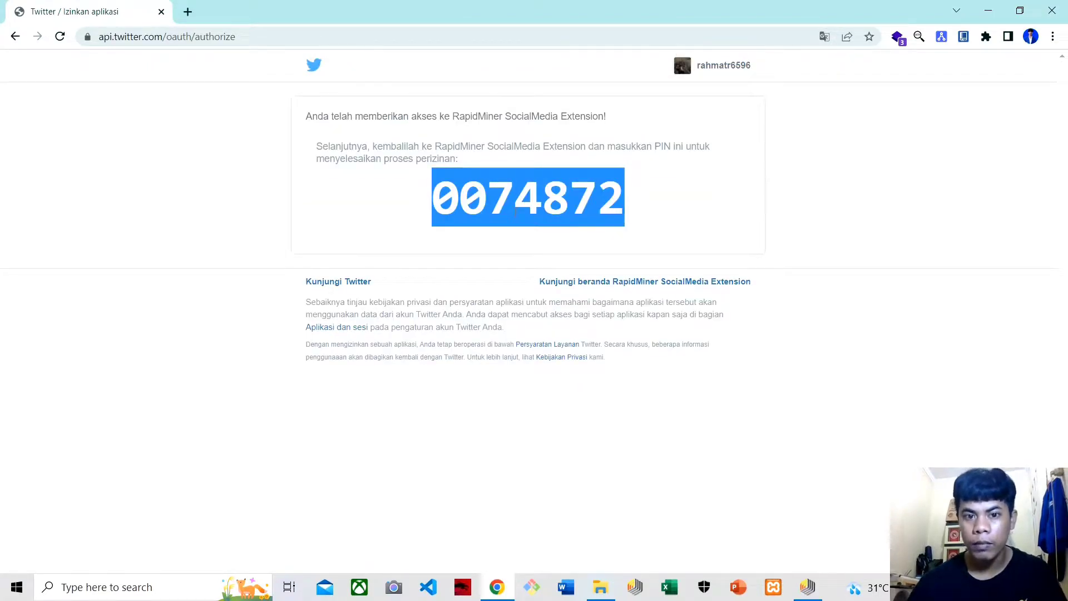
{"action": "key", "text": "alt+Tab"}
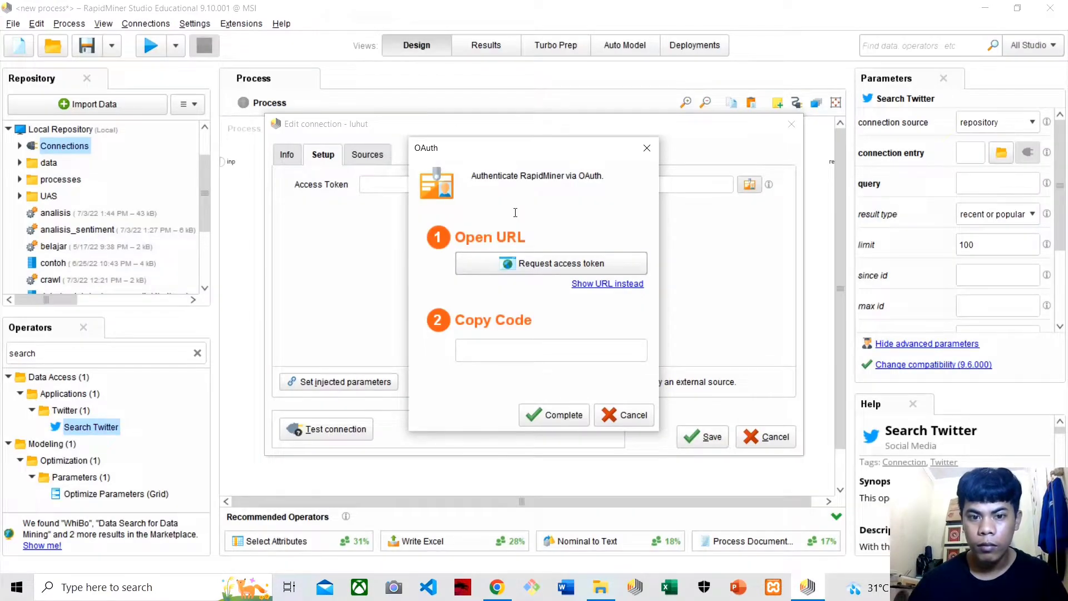
{"action": "left_click", "coordinate": [559, 340]}
{"action": "key", "text": "ctrl+v"}
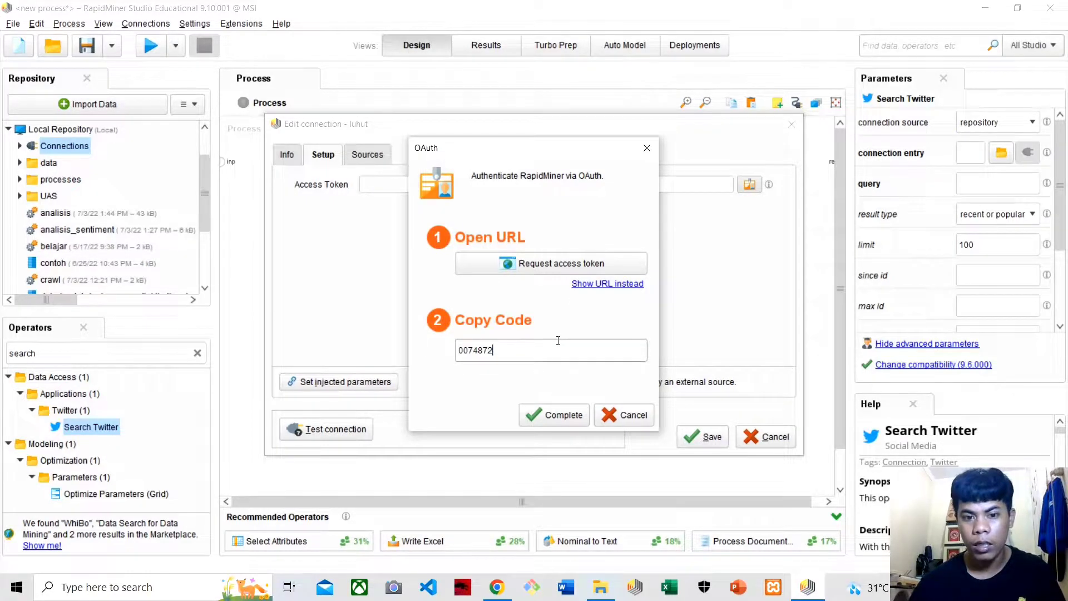
{"action": "left_click", "coordinate": [563, 415]}
{"action": "left_click", "coordinate": [356, 427]}
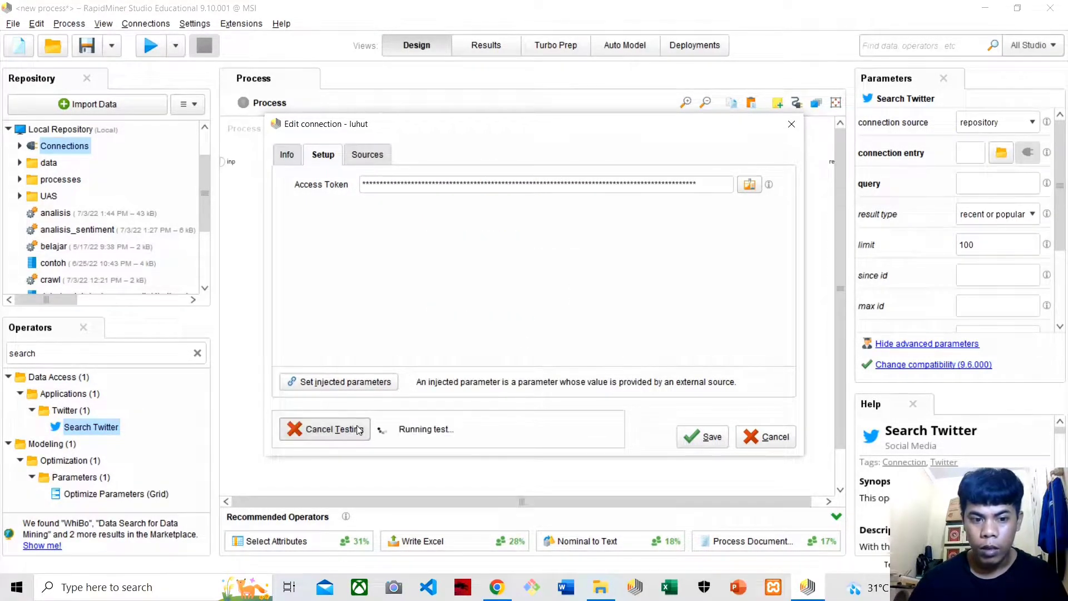
{"action": "left_click", "coordinate": [710, 437]}
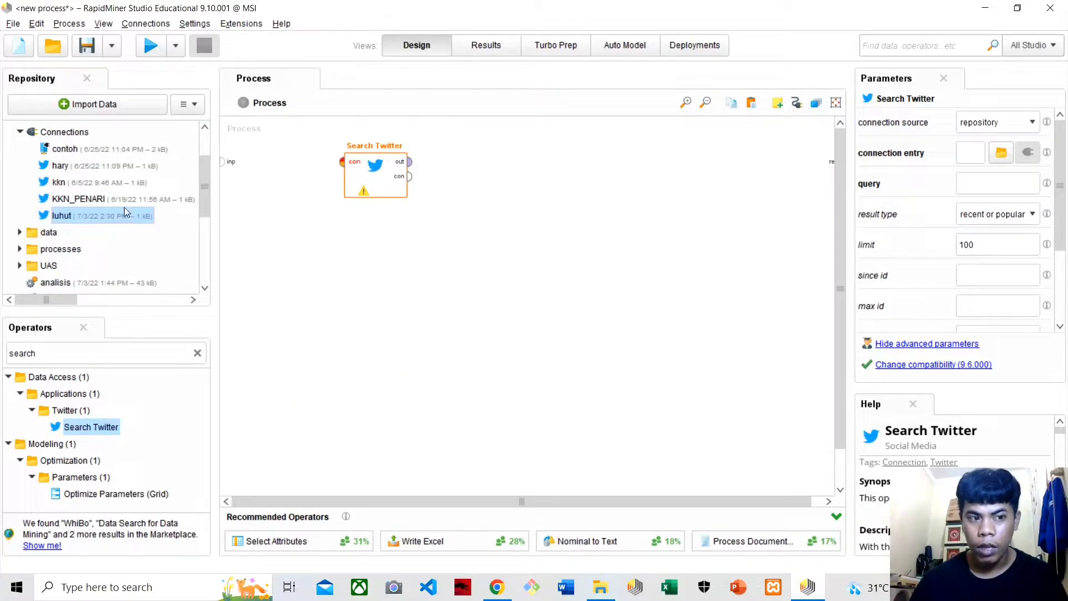
Step: Add the luhut connection to the process before Search Twitter and link its output to the operator's connection input
{"action": "left_click_drag", "start_coordinate": [111, 212], "coordinate": [310, 124]}
{"action": "left_click_drag", "start_coordinate": [295, 165], "coordinate": [292, 159]}
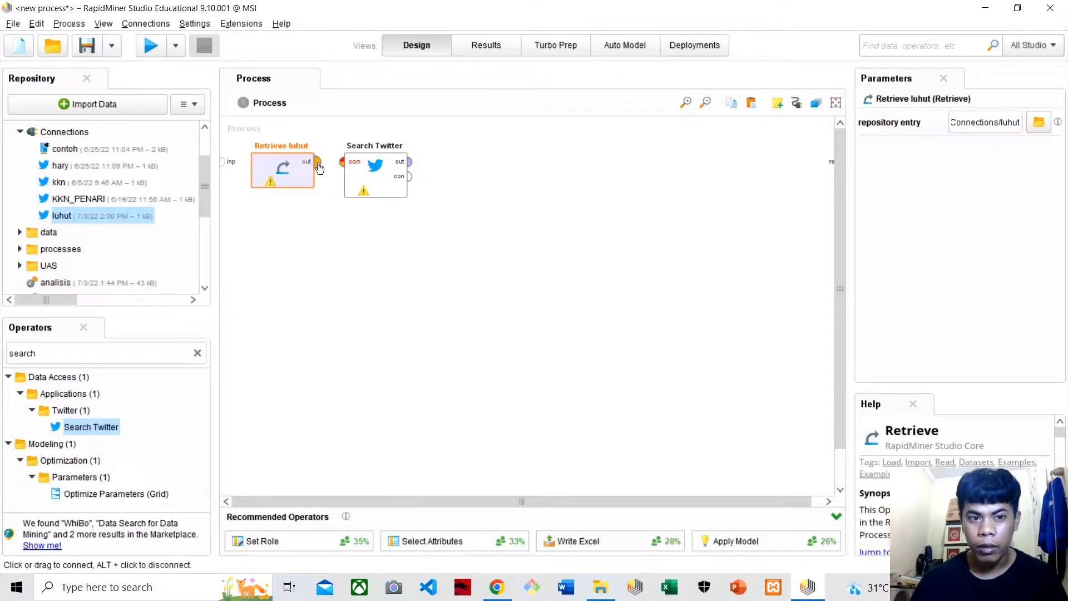
{"action": "mouse_move", "coordinate": [319, 168]}
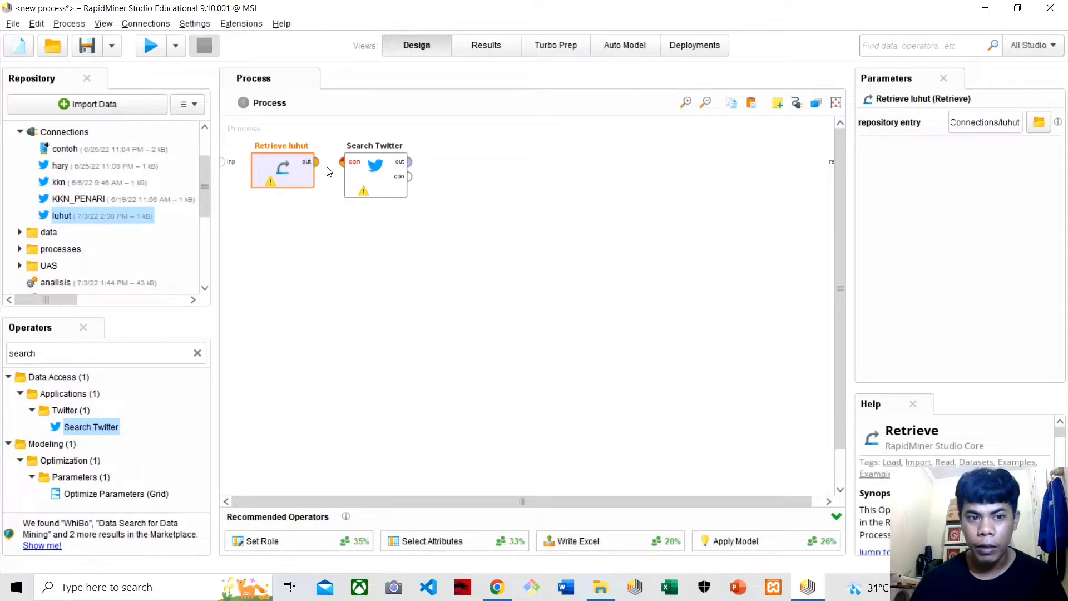
{"action": "left_click_drag", "start_coordinate": [320, 167], "coordinate": [343, 162]}
{"action": "left_click", "coordinate": [408, 162]}
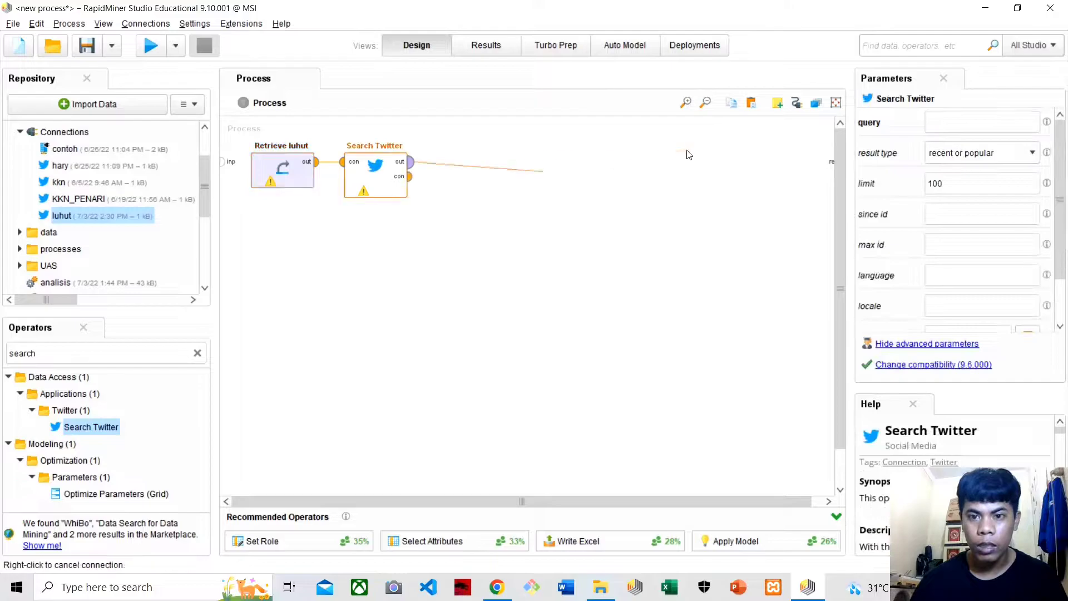
{"action": "right_click", "coordinate": [753, 153]}
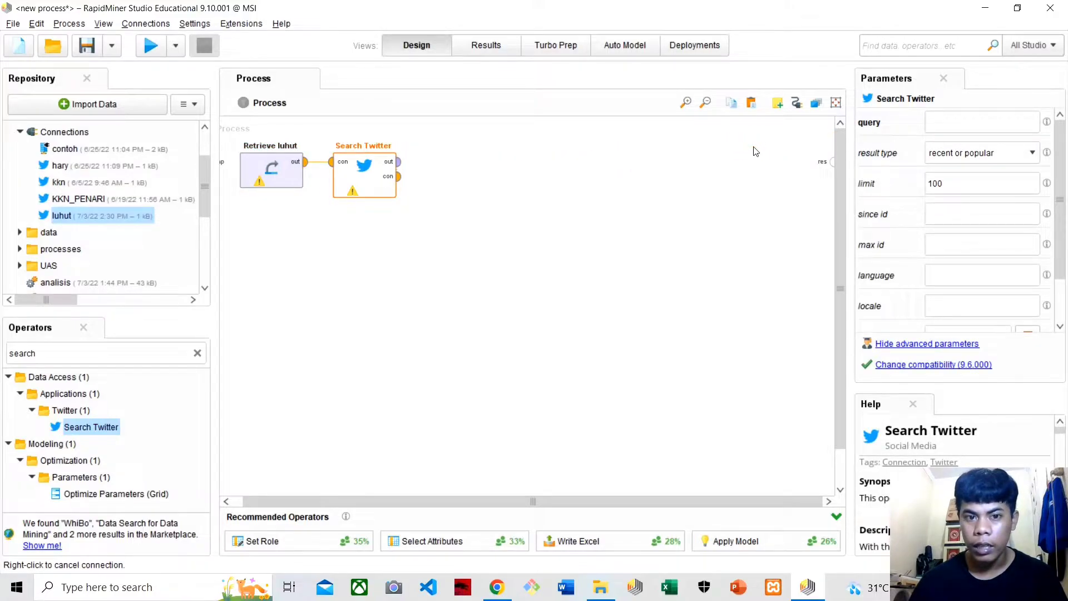
{"action": "left_click", "coordinate": [464, 183]}
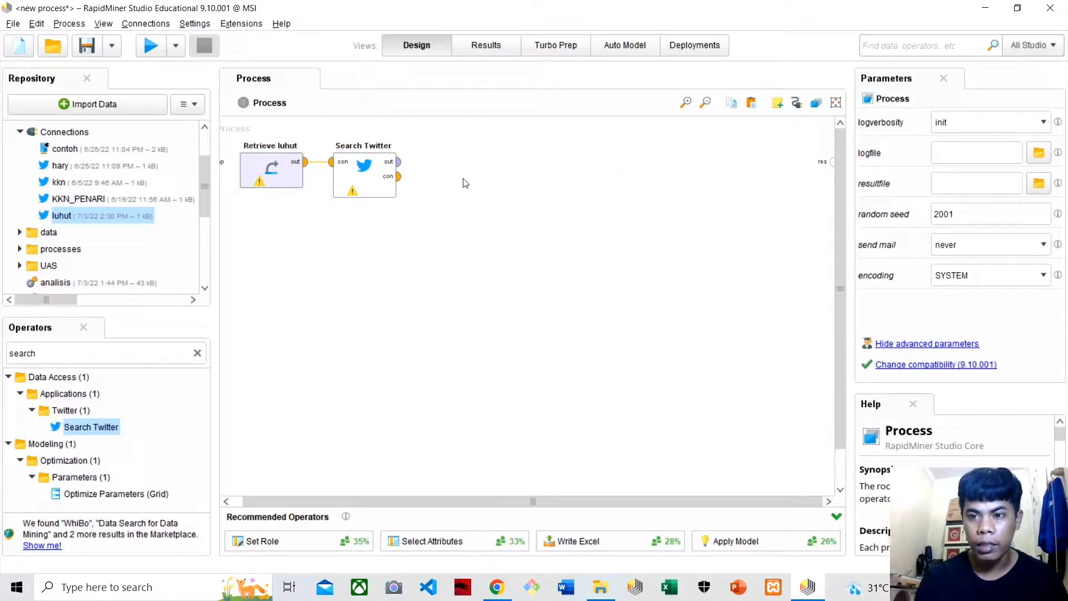
Step: Set the Search Twitter operator's query to luhut and its limit to 5000
{"action": "left_click", "coordinate": [362, 175]}
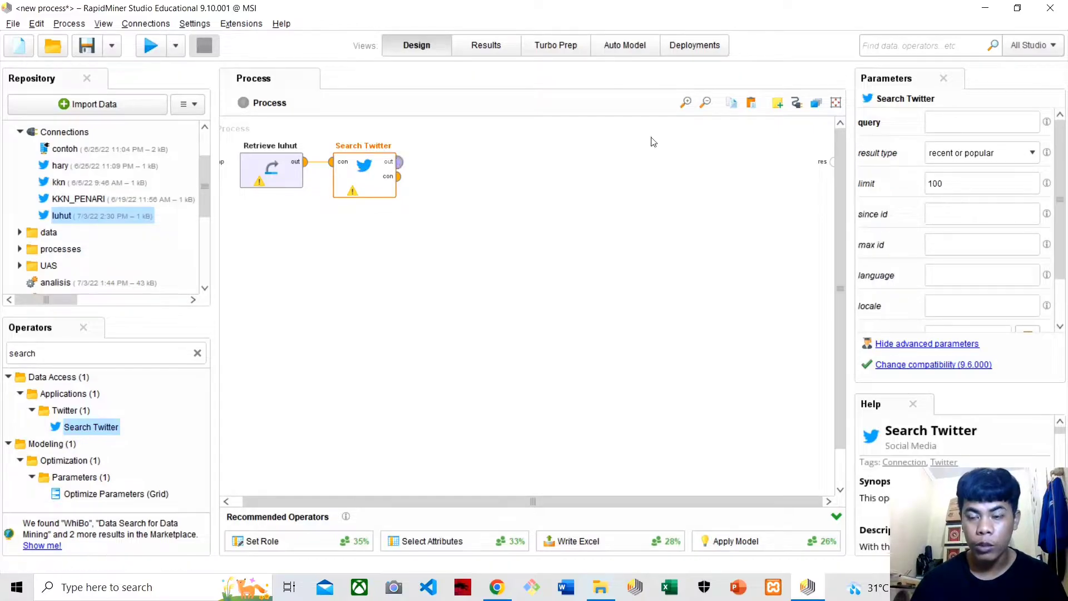
{"action": "left_click", "coordinate": [971, 123]}
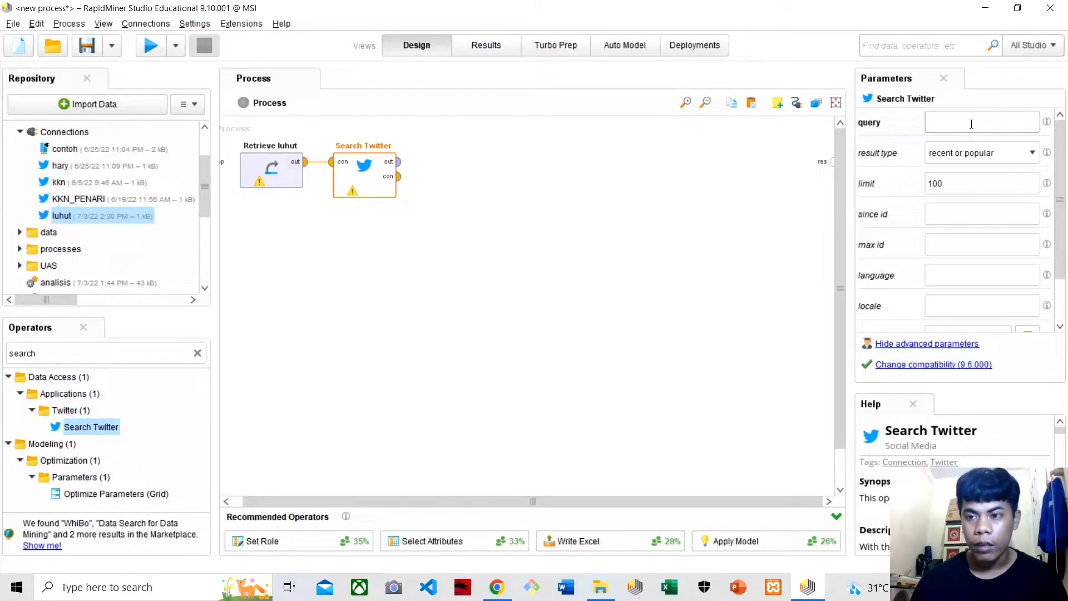
{"action": "type", "text": "lh"}
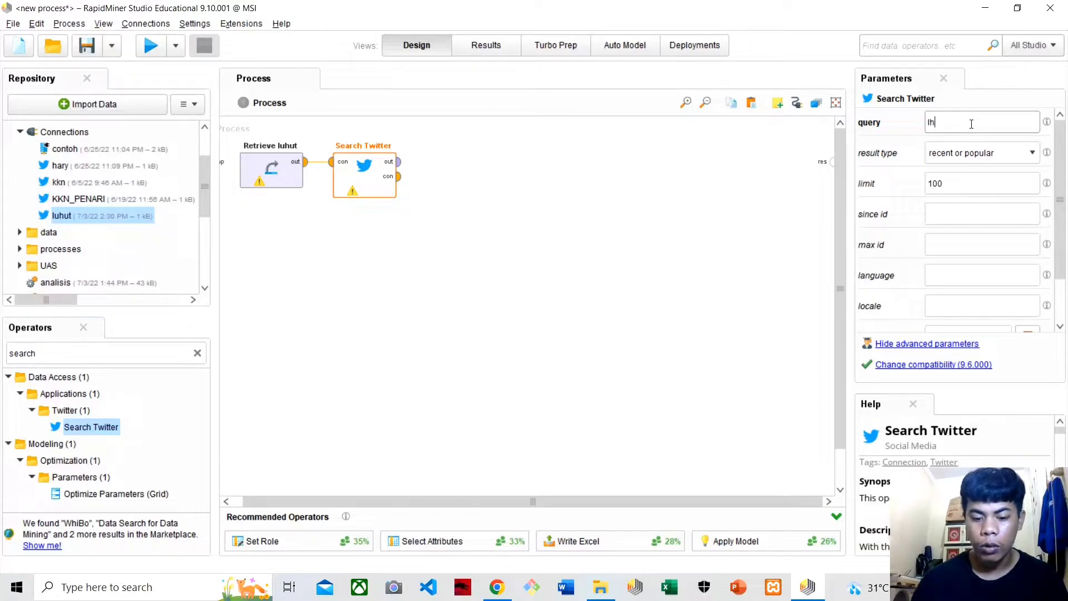
{"action": "key", "text": "BackSpace"}
{"action": "type", "text": "uhut"}
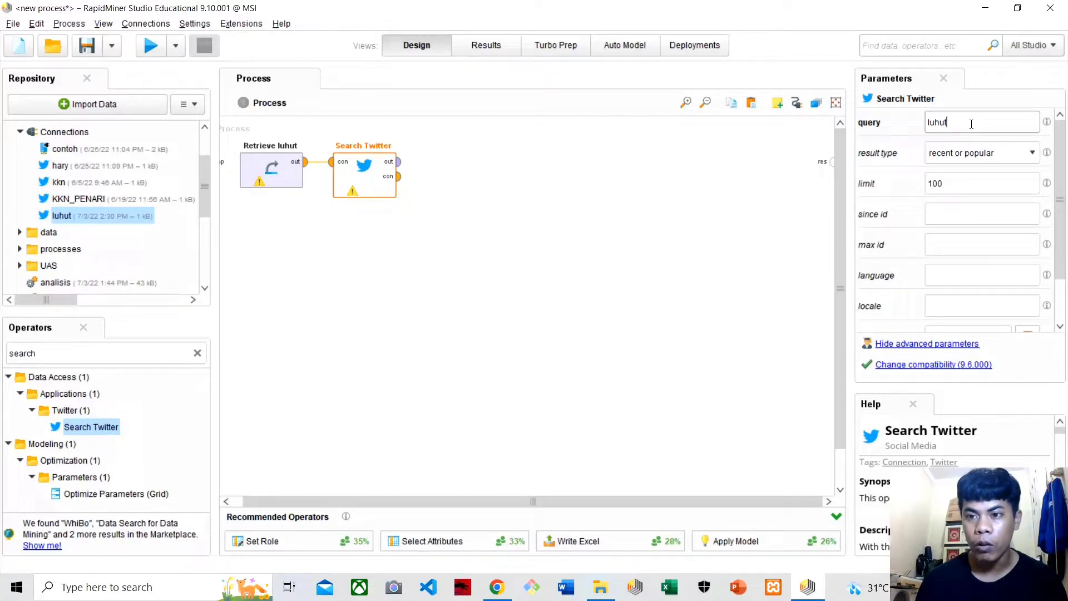
{"action": "left_click", "coordinate": [983, 187]}
{"action": "key", "text": "BackSpace"}
{"action": "key", "text": "BackSpace"}
{"action": "key", "text": "BackSpace"}
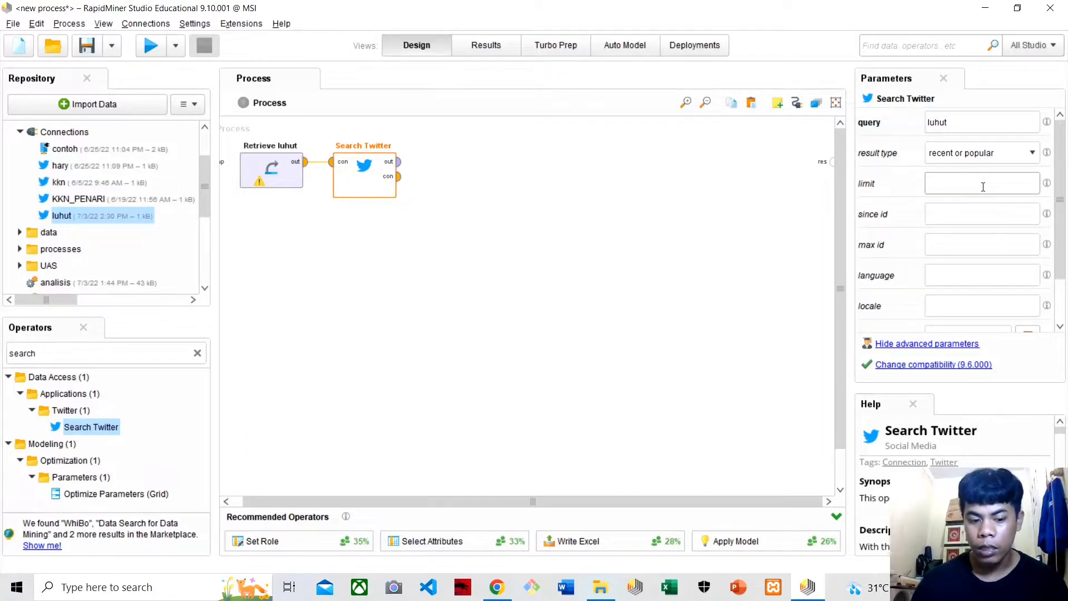
{"action": "type", "text": "5000"}
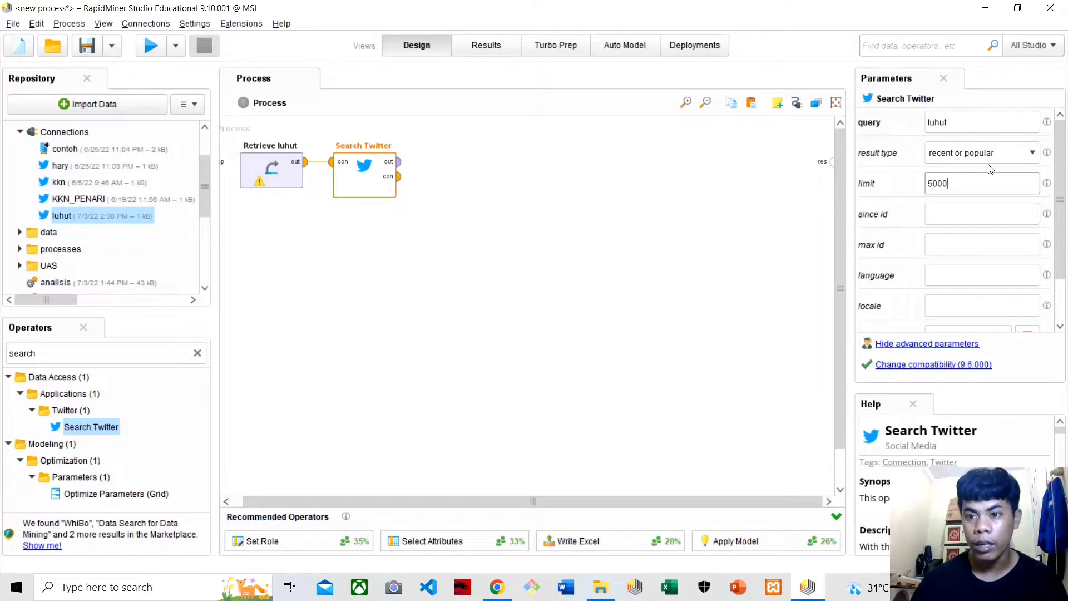
Step: Connect the Search Twitter data output to the process result port and run the process
{"action": "left_click", "coordinate": [400, 162]}
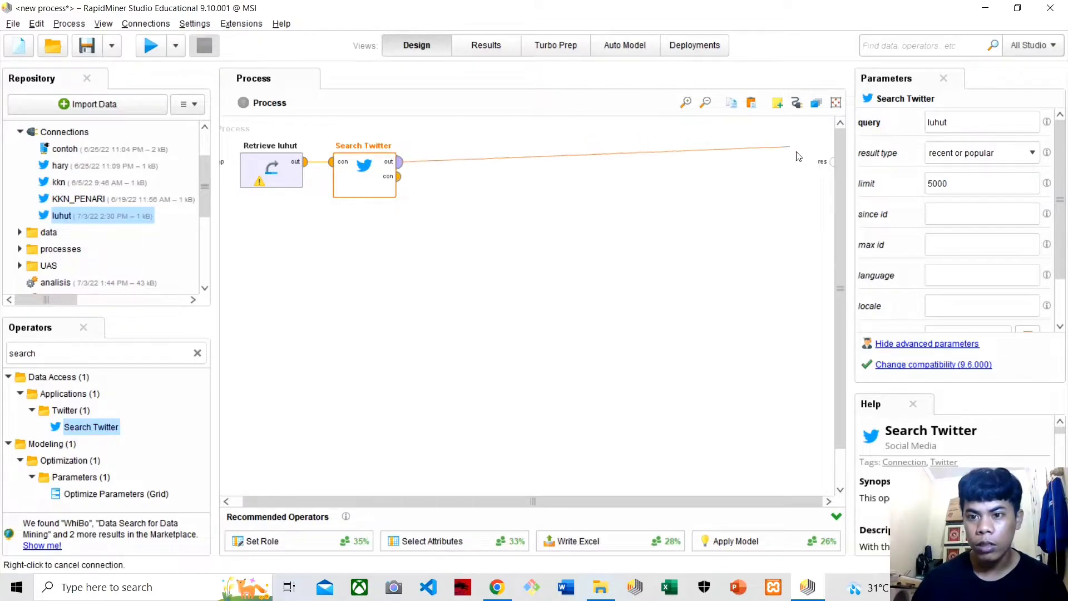
{"action": "left_click", "coordinate": [831, 162]}
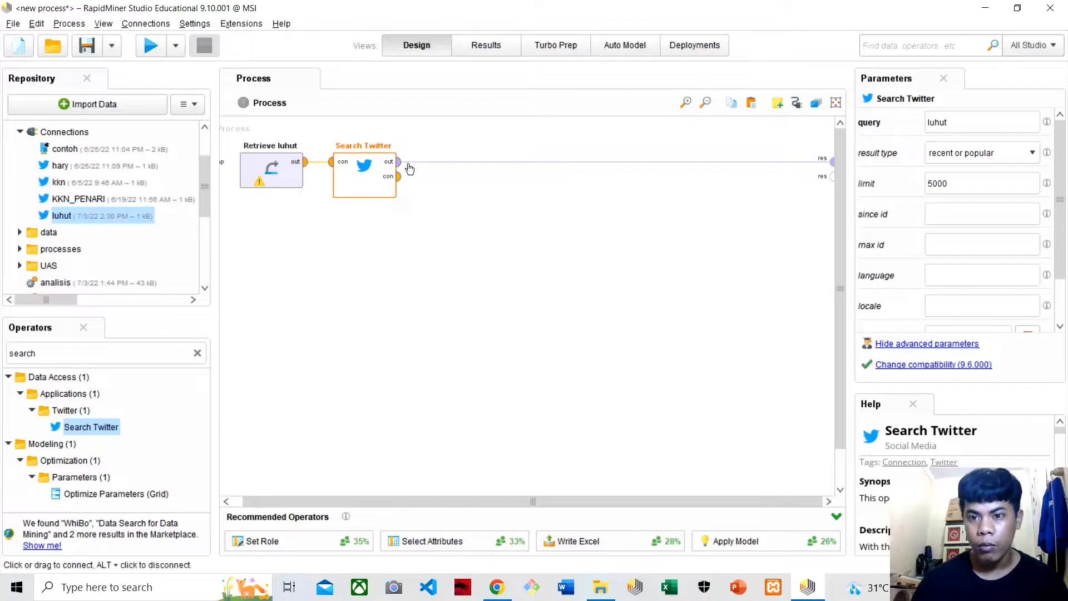
{"action": "left_click", "coordinate": [153, 39]}
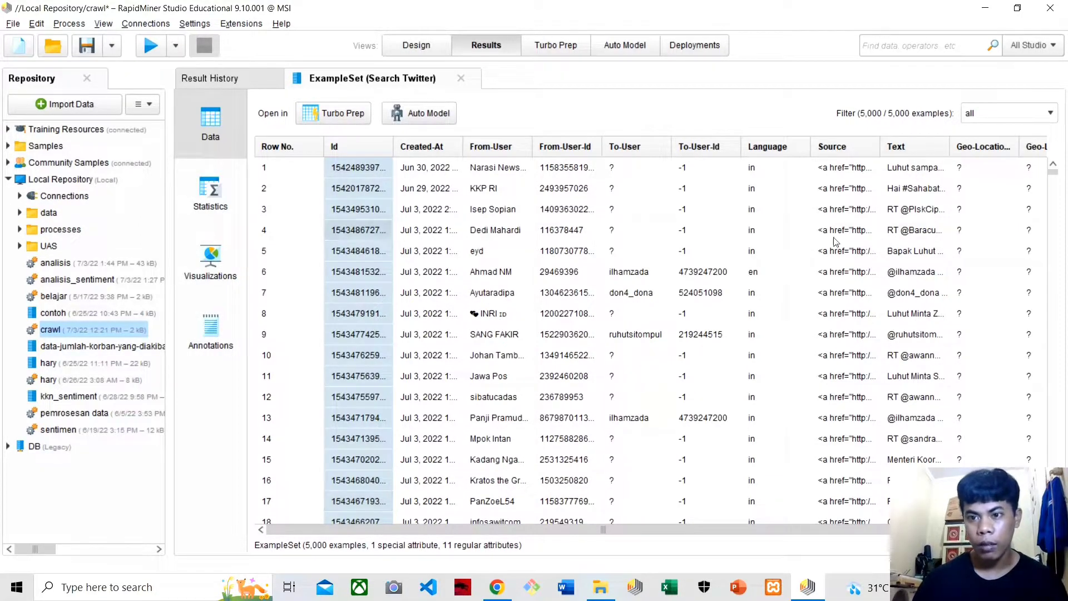
Step: Widen the Text column of the Search Twitter results and examine the tweet text and the remaining attributes
{"action": "left_click", "coordinate": [913, 209]}
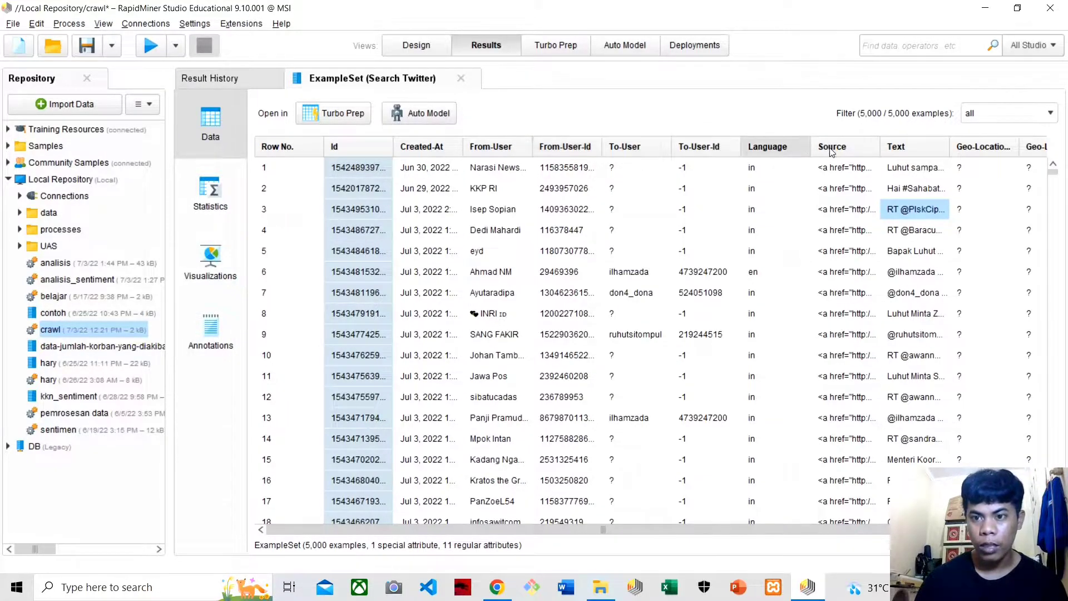
{"action": "mouse_move", "coordinate": [915, 155]}
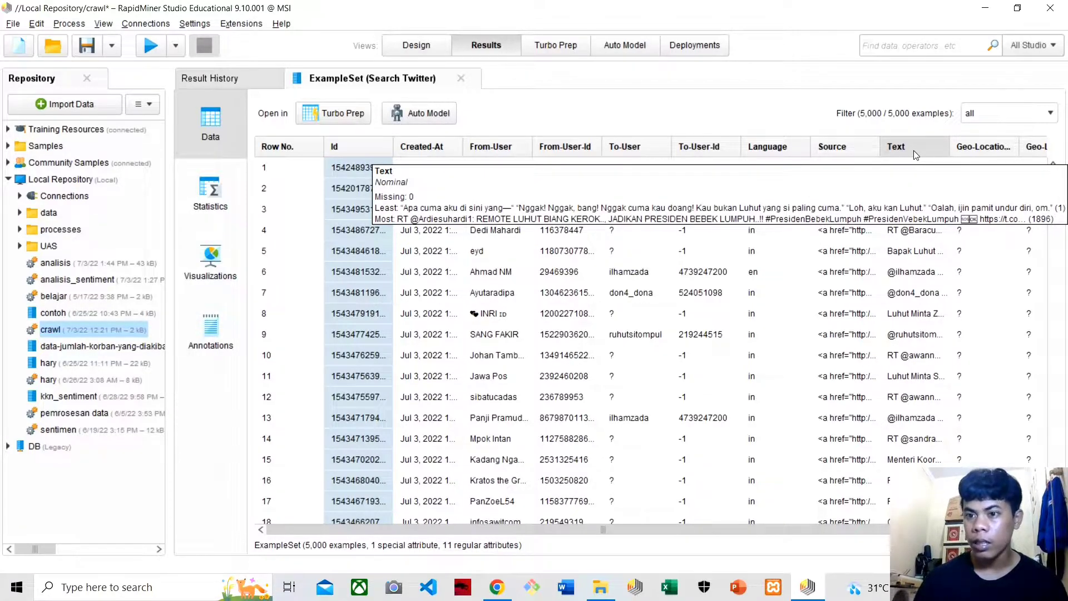
{"action": "left_click_drag", "start_coordinate": [950, 146], "coordinate": [1067, 130]}
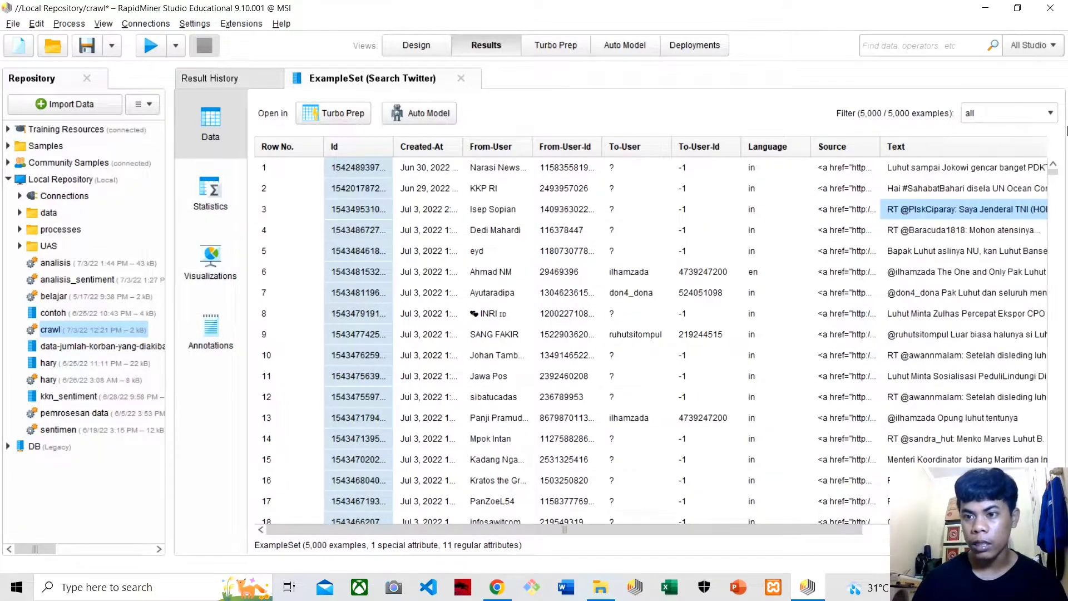
{"action": "left_click_drag", "start_coordinate": [625, 529], "coordinate": [757, 528]}
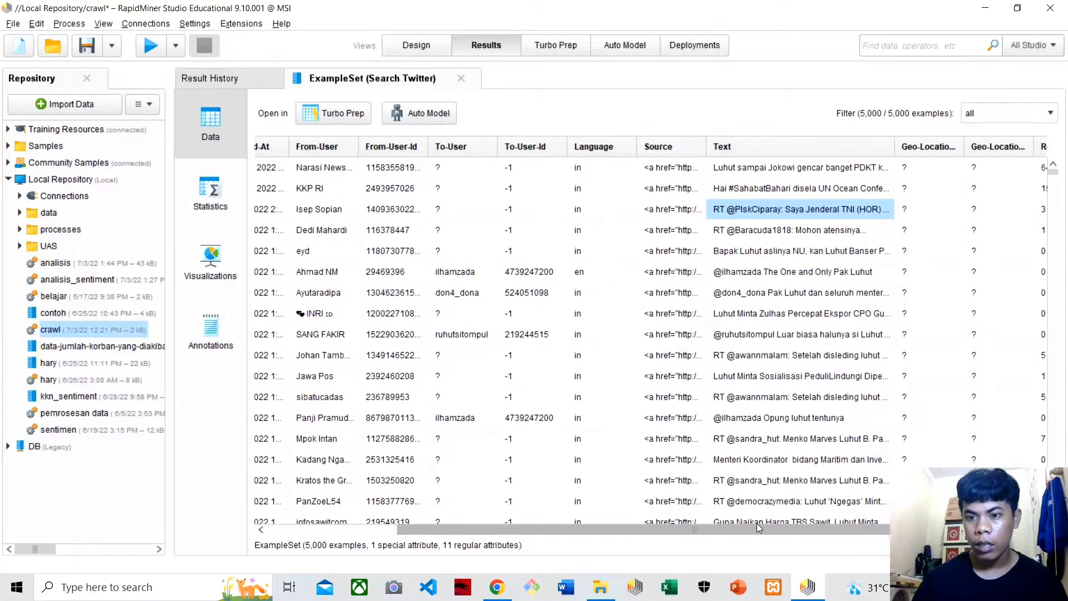
Step: Return to the process design and insert a Select Attributes operator on the connection after Search Twitter
{"action": "left_click", "coordinate": [417, 47]}
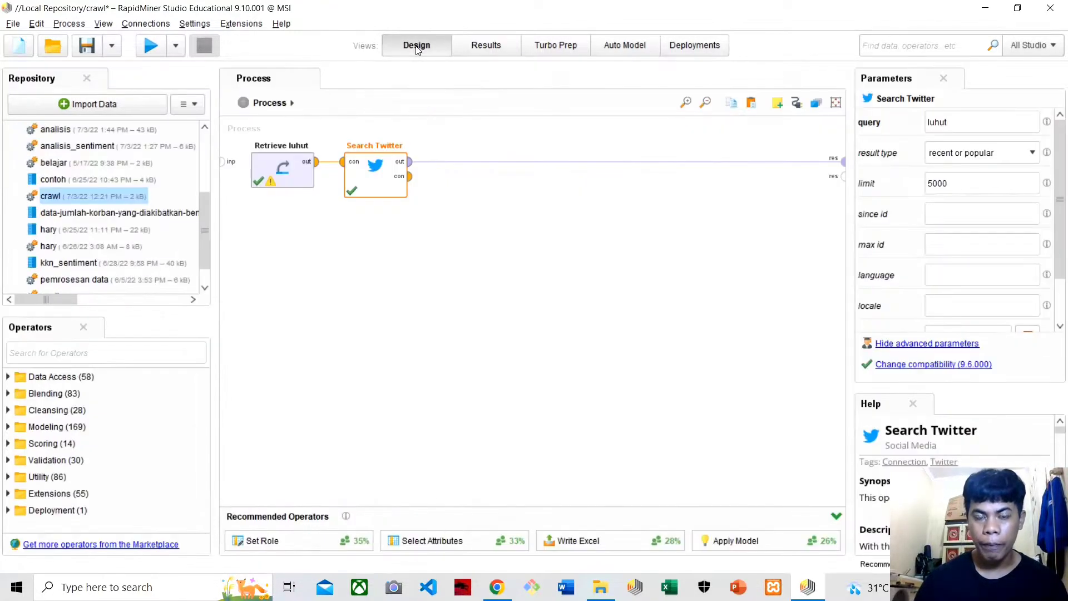
{"action": "left_click", "coordinate": [155, 351]}
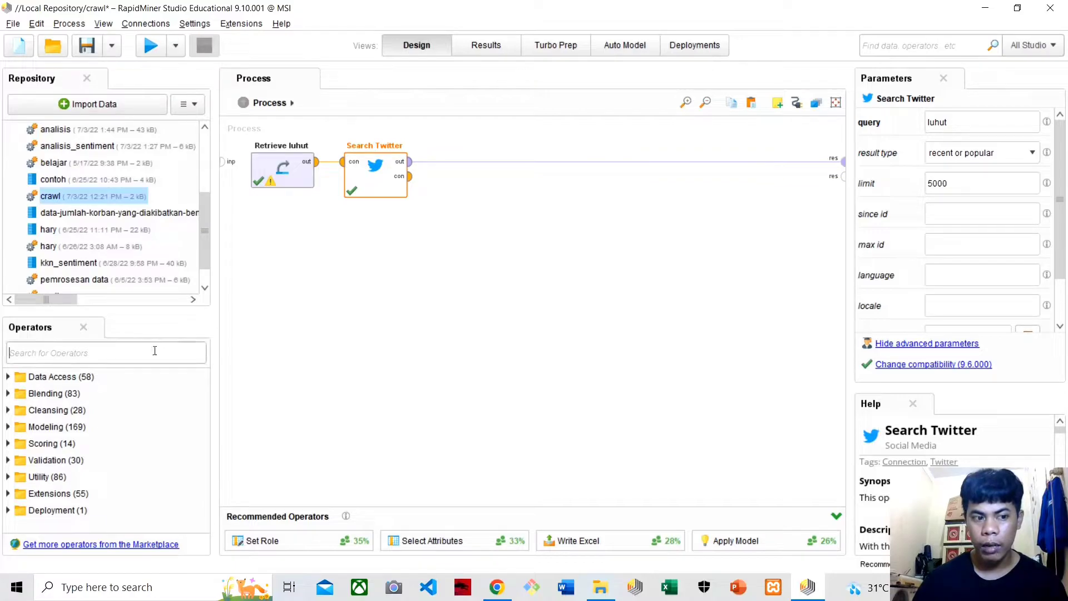
{"action": "type", "text": "sele"}
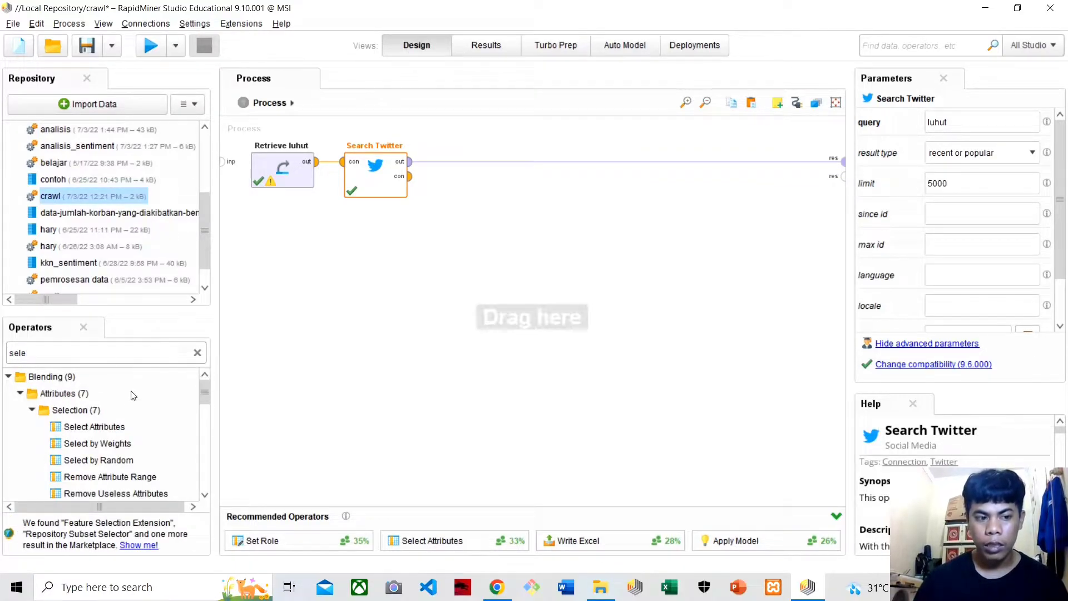
{"action": "left_click_drag", "start_coordinate": [95, 427], "coordinate": [479, 178]}
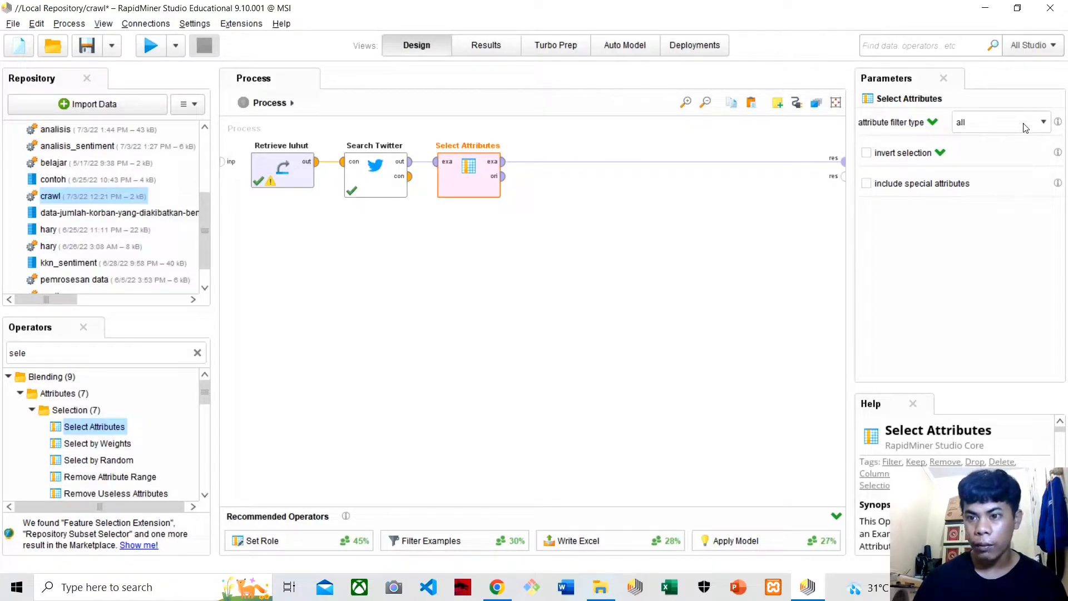
Step: Set Select Attributes to filter by the single attribute Text, with special attributes included
{"action": "left_click", "coordinate": [995, 127]}
{"action": "left_click", "coordinate": [989, 157]}
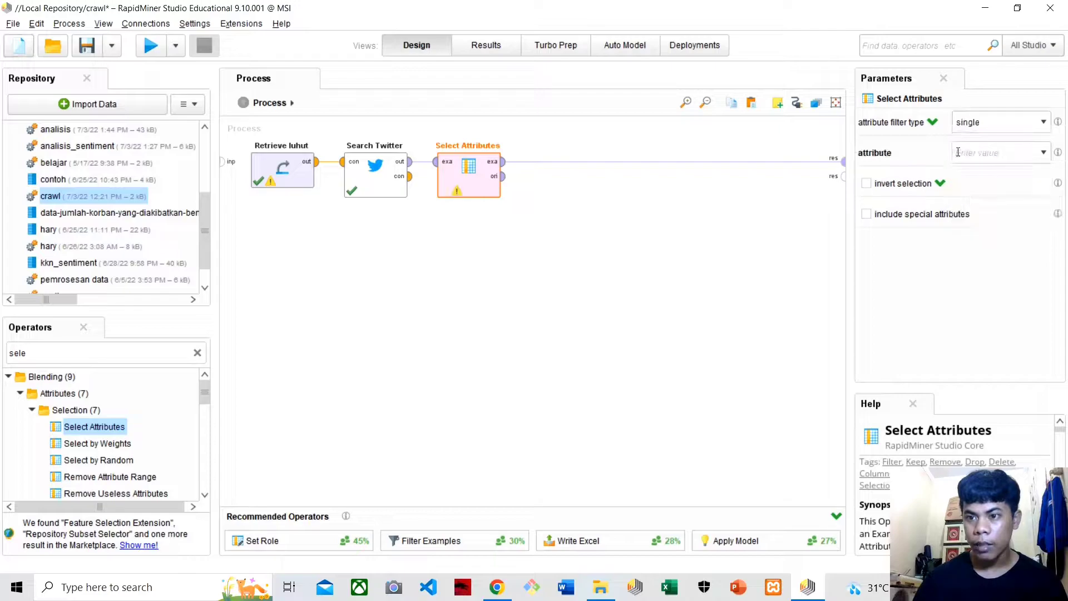
{"action": "left_click", "coordinate": [1045, 153]}
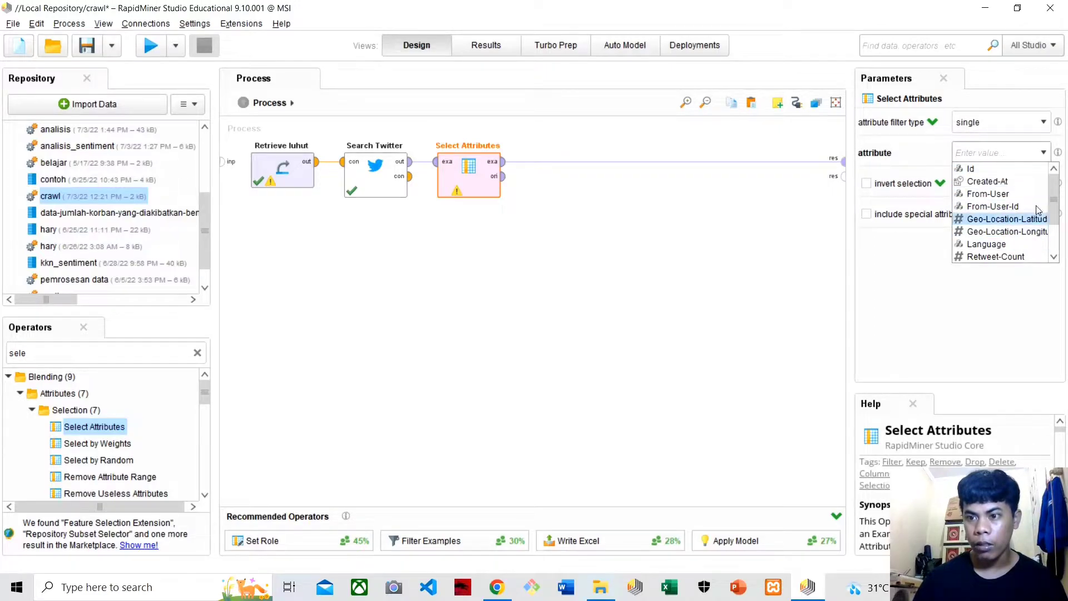
{"action": "left_click_drag", "start_coordinate": [1055, 198], "coordinate": [1055, 234]}
{"action": "left_click", "coordinate": [981, 232]}
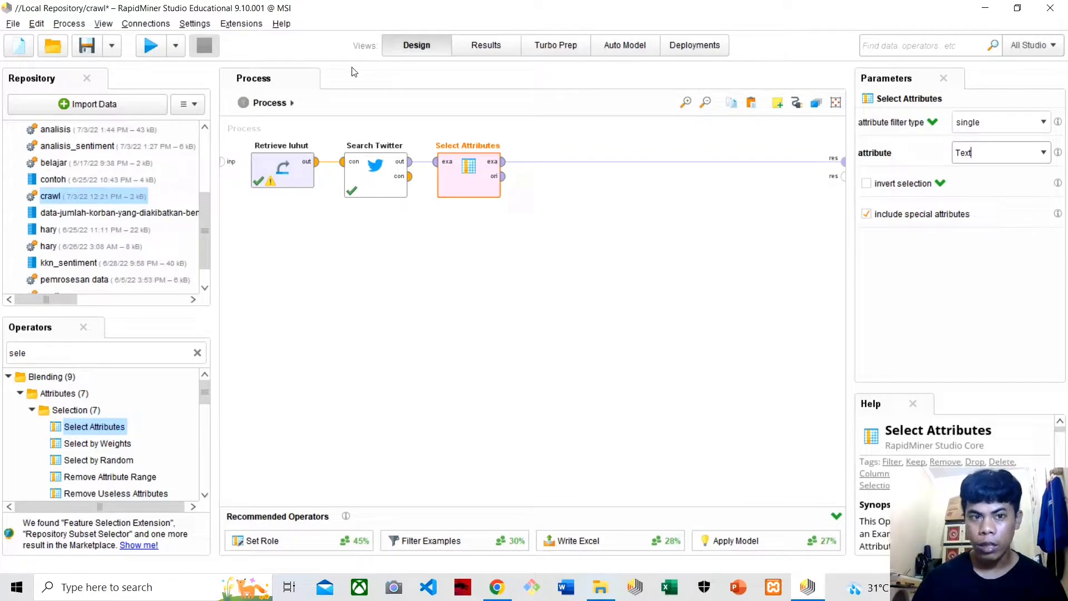
Step: Connect the original output of Select Attributes to the second result port and run the process
{"action": "left_click", "coordinate": [502, 176]}
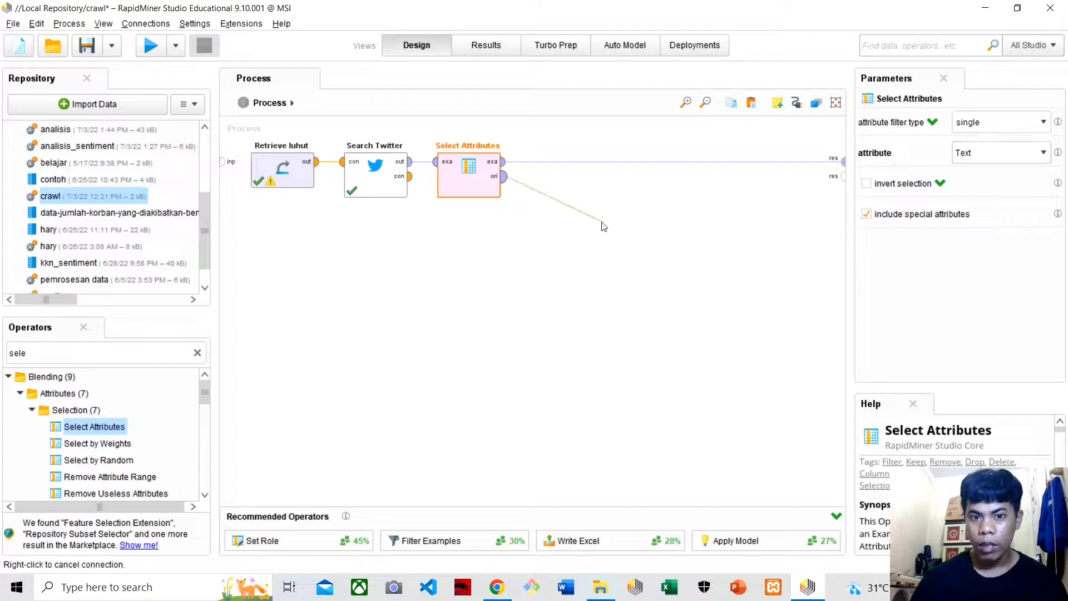
{"action": "left_click", "coordinate": [834, 179]}
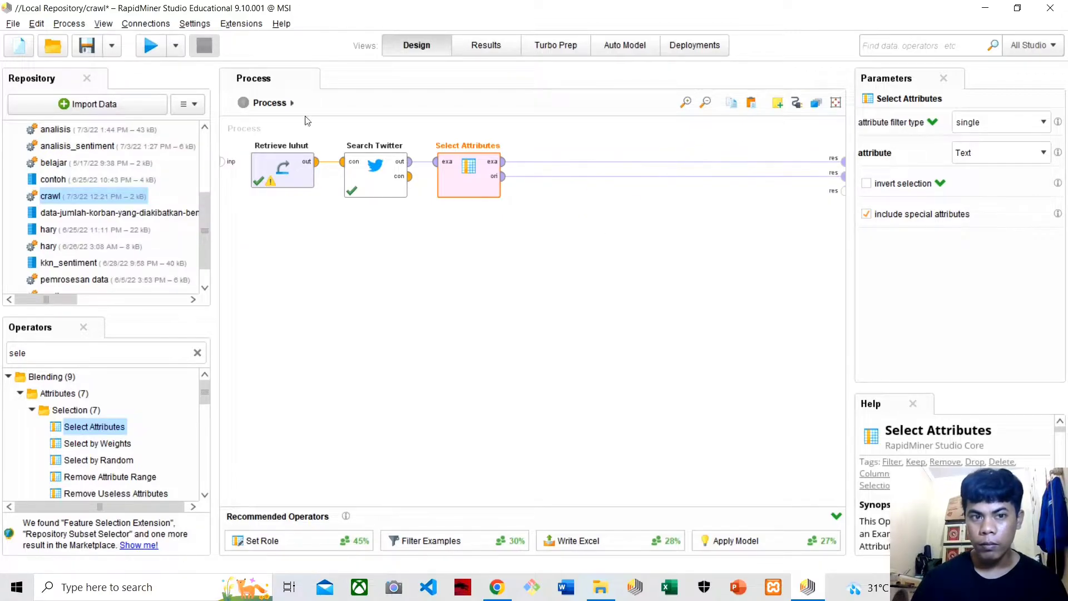
{"action": "left_click", "coordinate": [158, 50]}
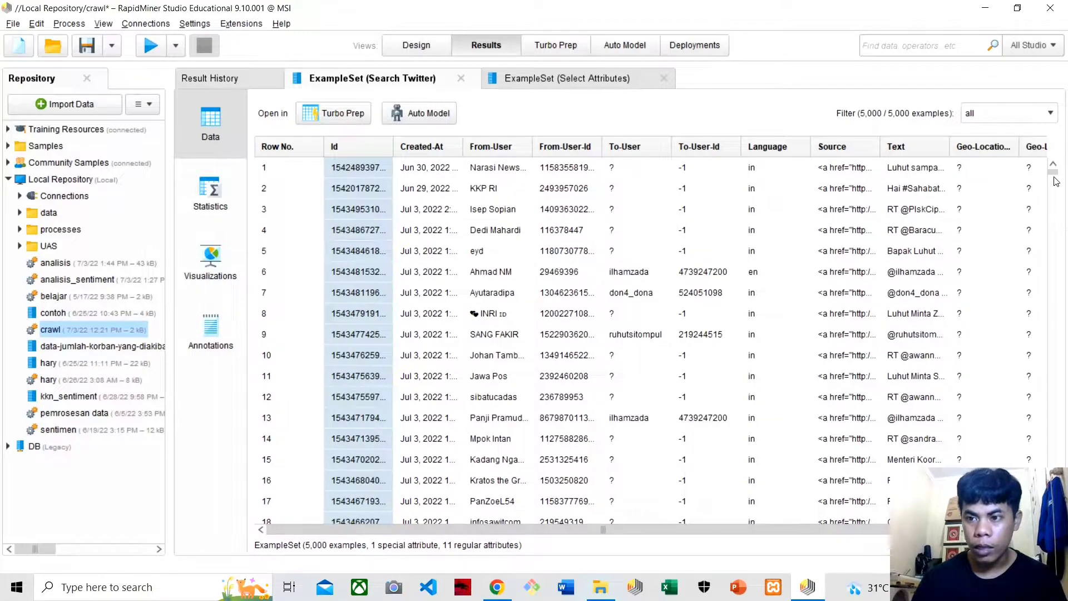
Step: Review the Search Twitter results and the Select Attributes results, widening the latter's Text column to read the tweets
{"action": "scroll", "coordinate": [1053, 323], "scroll_direction": "down", "scroll_amount": 20}
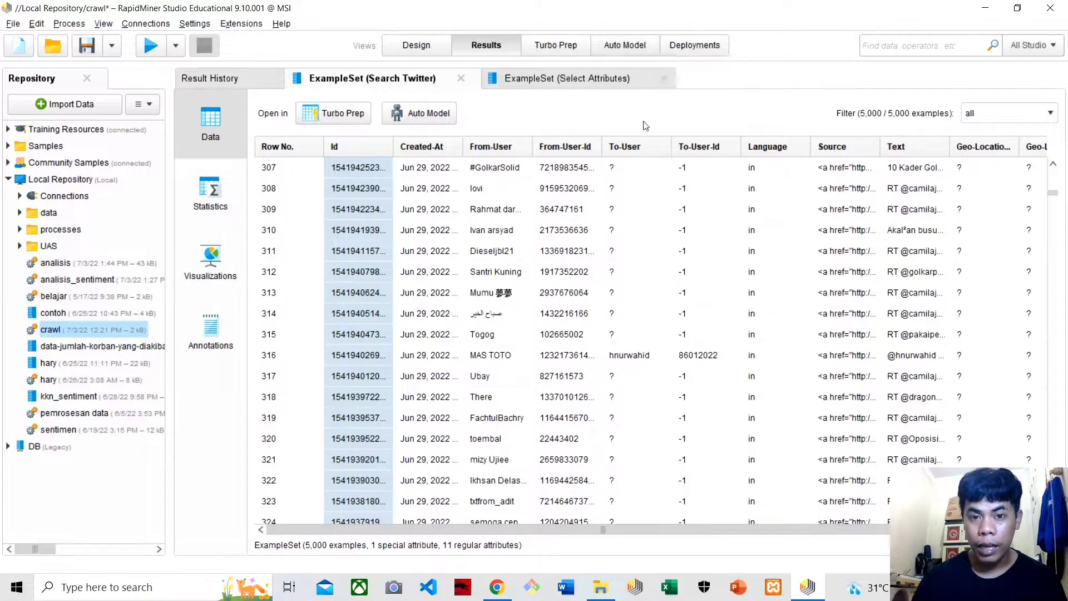
{"action": "left_click", "coordinate": [520, 84]}
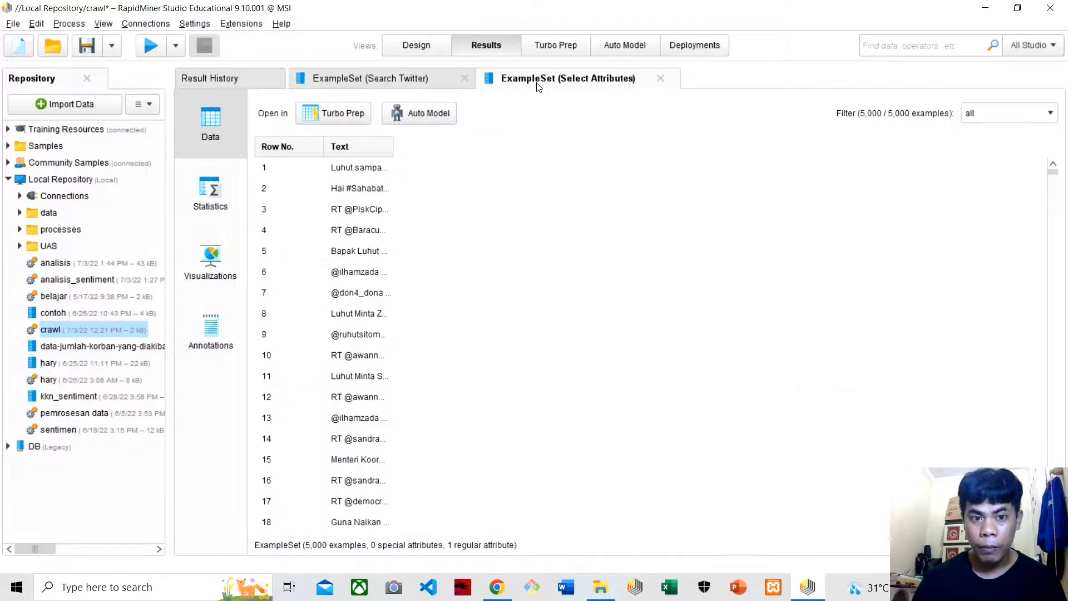
{"action": "left_click_drag", "start_coordinate": [394, 146], "coordinate": [926, 140]}
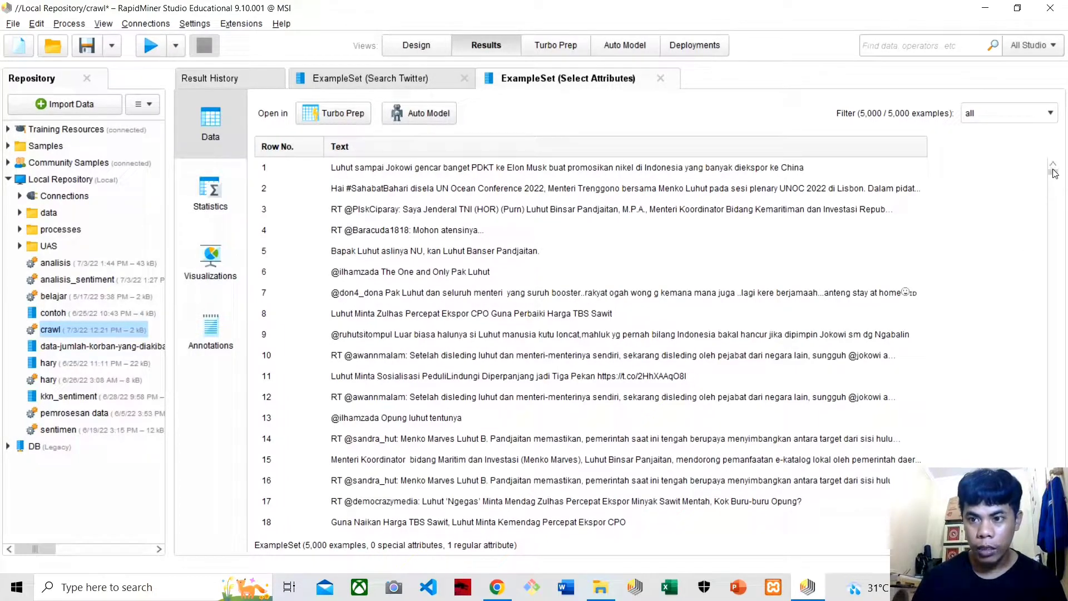
{"action": "left_click_drag", "start_coordinate": [1053, 173], "coordinate": [964, 164]}
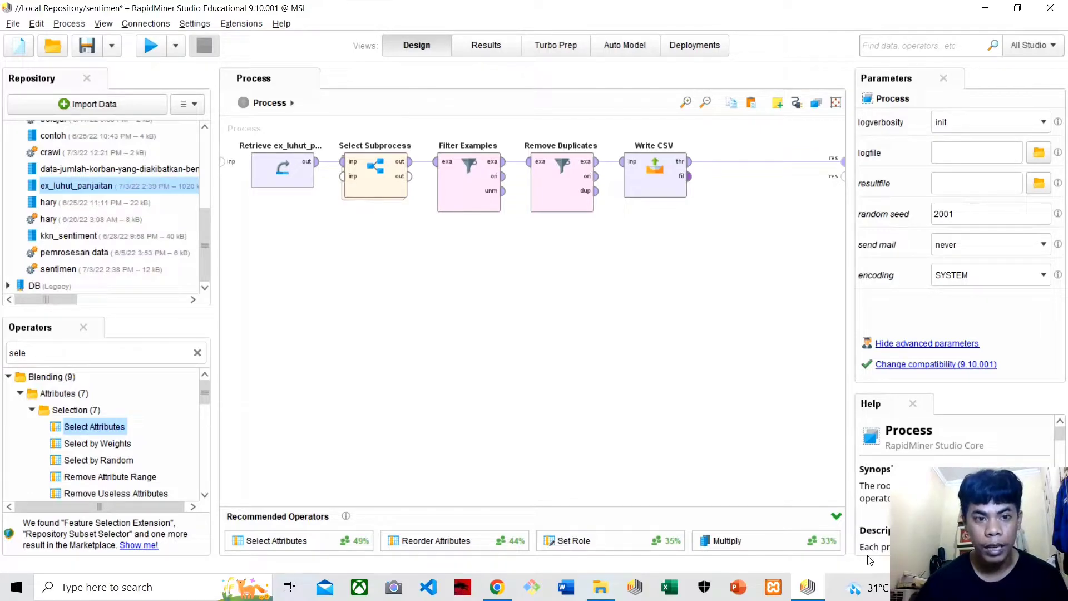
Step: Examine the Retrieve operator in the sentimen process and the replacement settings of the Replace operators inside Select Subprocess
{"action": "left_click", "coordinate": [284, 173]}
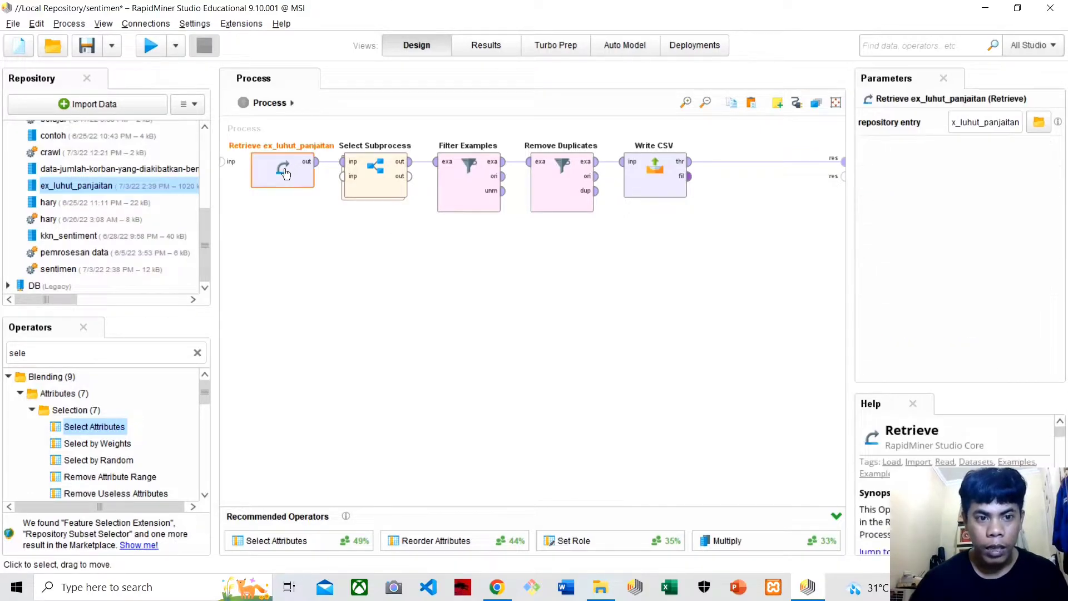
{"action": "left_click", "coordinate": [375, 172]}
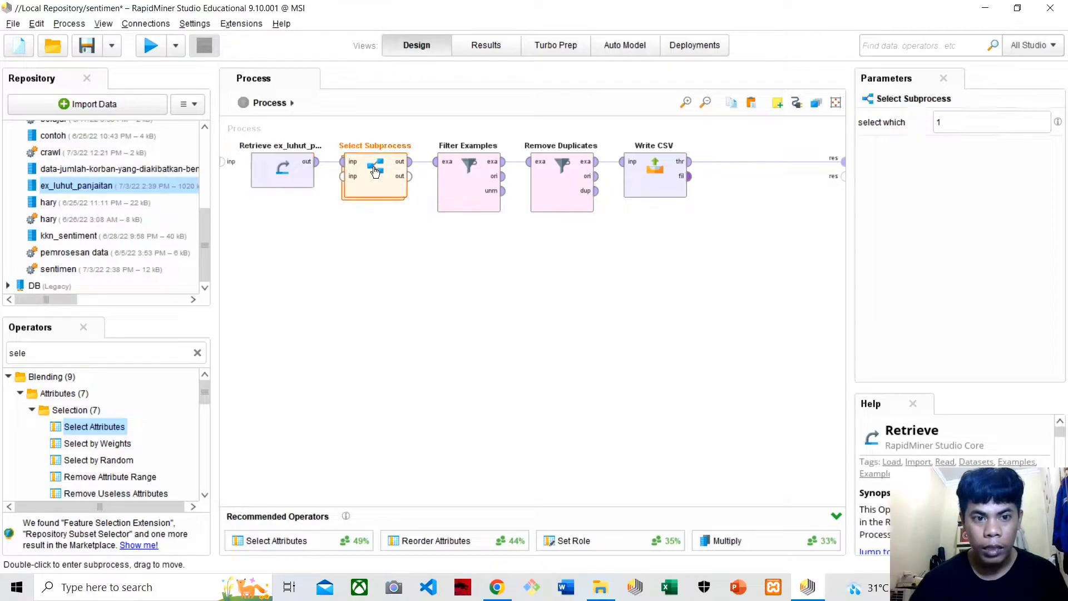
{"action": "double_click", "coordinate": [376, 171]}
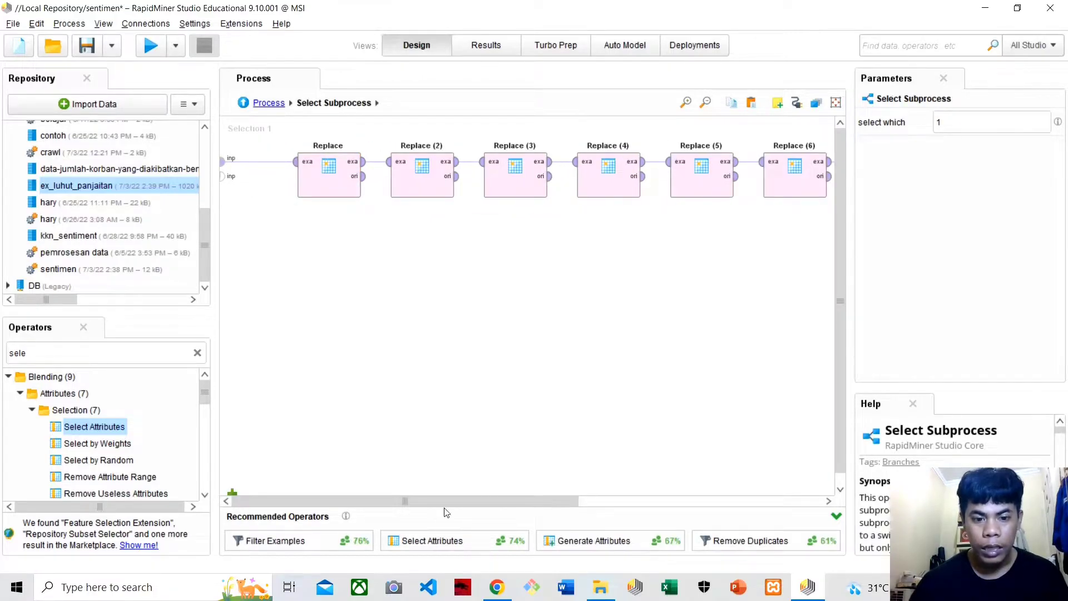
{"action": "left_click", "coordinate": [349, 192]}
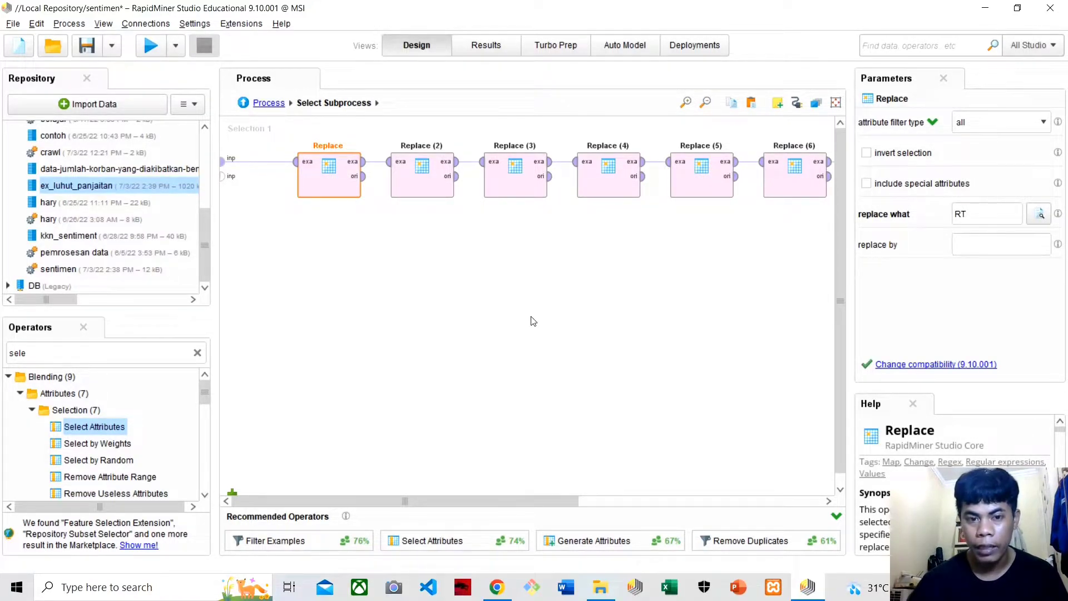
{"action": "left_click", "coordinate": [423, 184]}
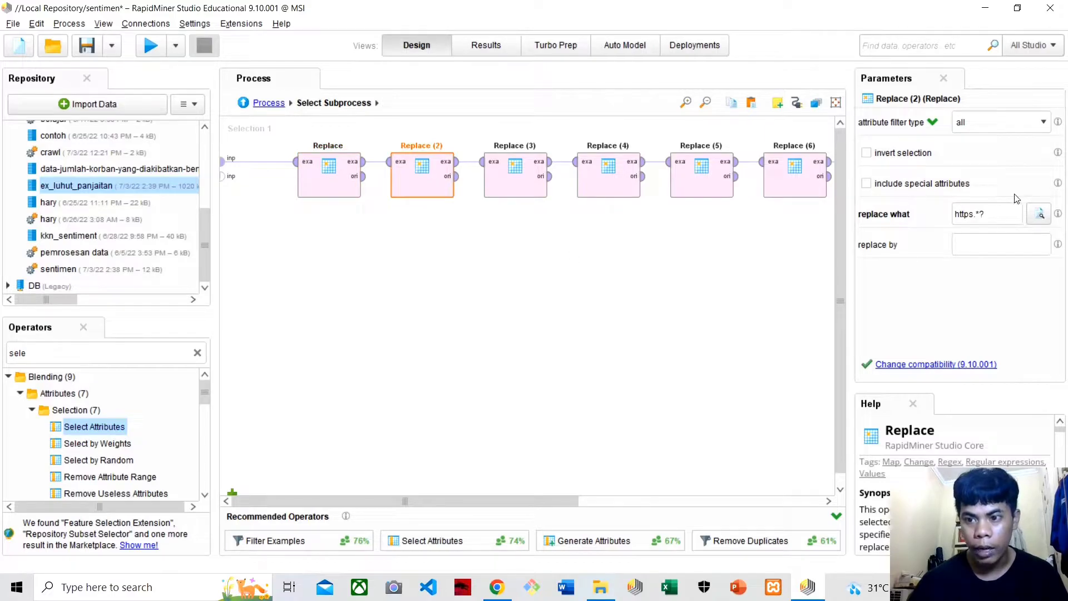
{"action": "left_click", "coordinate": [550, 162]}
{"action": "right_click", "coordinate": [674, 259]}
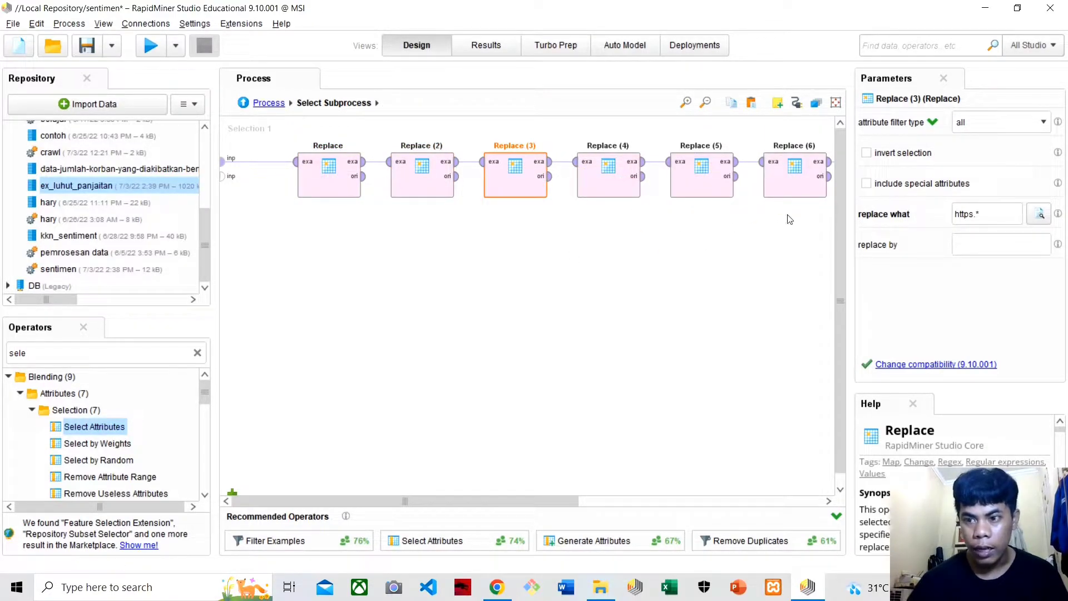
{"action": "left_click_drag", "start_coordinate": [489, 502], "coordinate": [503, 430]}
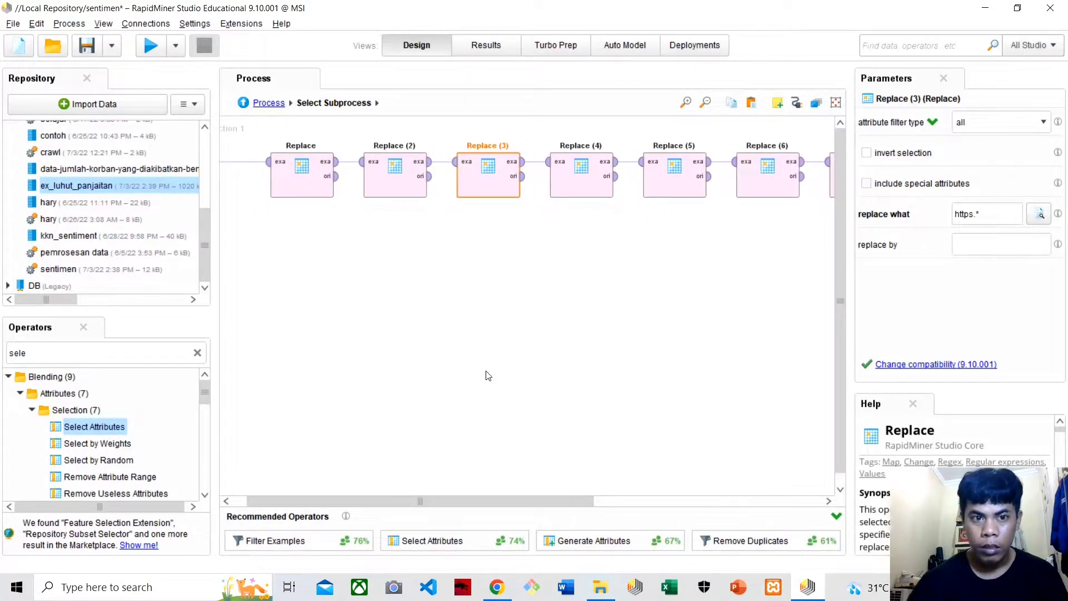
Step: Go back to the main process level and check the filter conditions defined in Filter Examples
{"action": "left_click", "coordinate": [281, 105]}
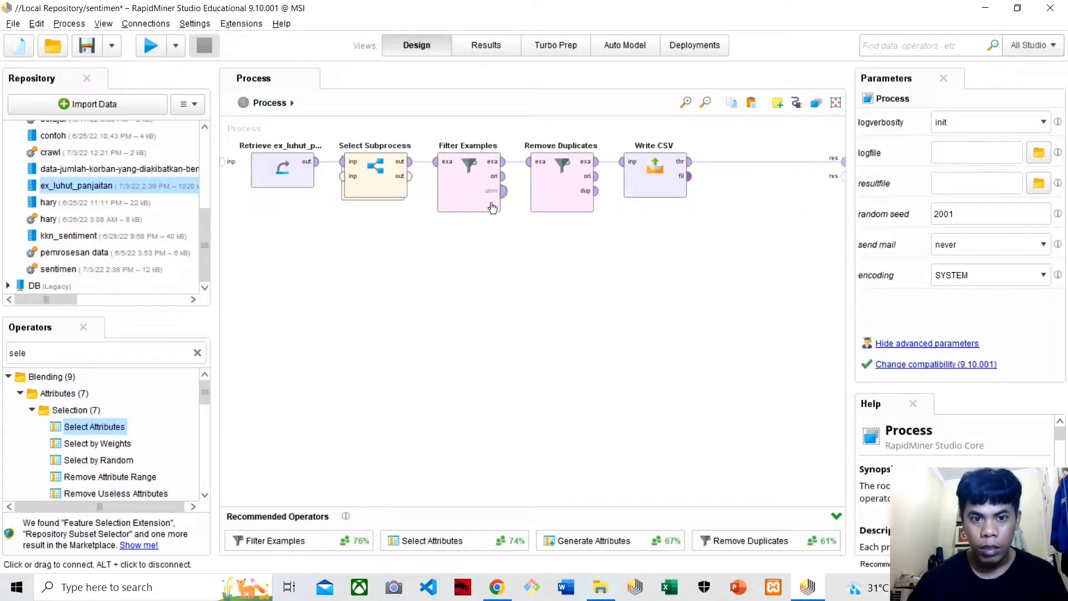
{"action": "left_click", "coordinate": [487, 172]}
{"action": "left_click", "coordinate": [999, 121]}
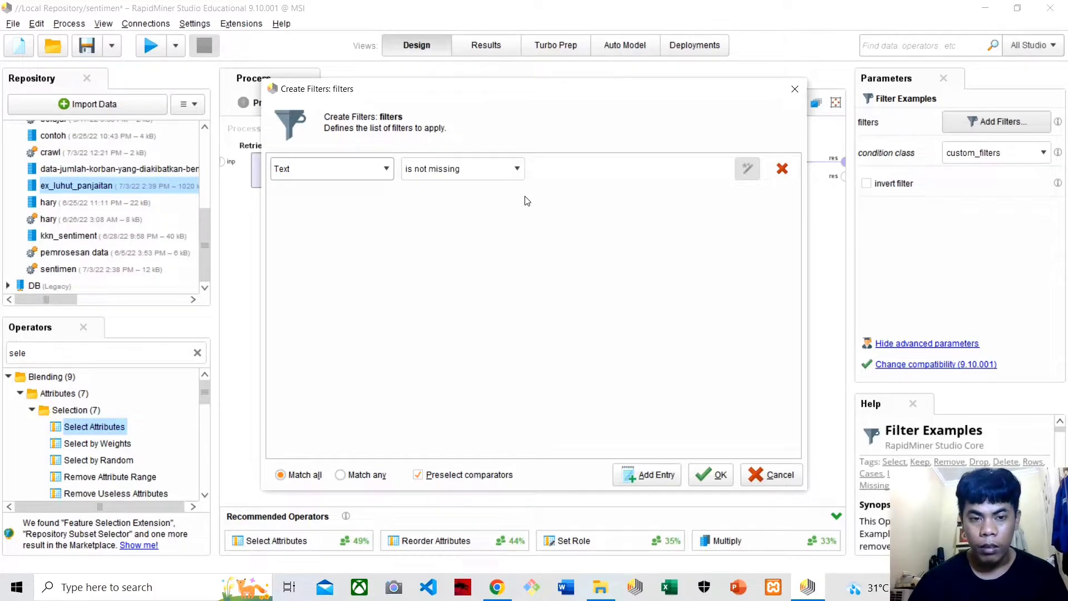
{"action": "left_click", "coordinate": [723, 472]}
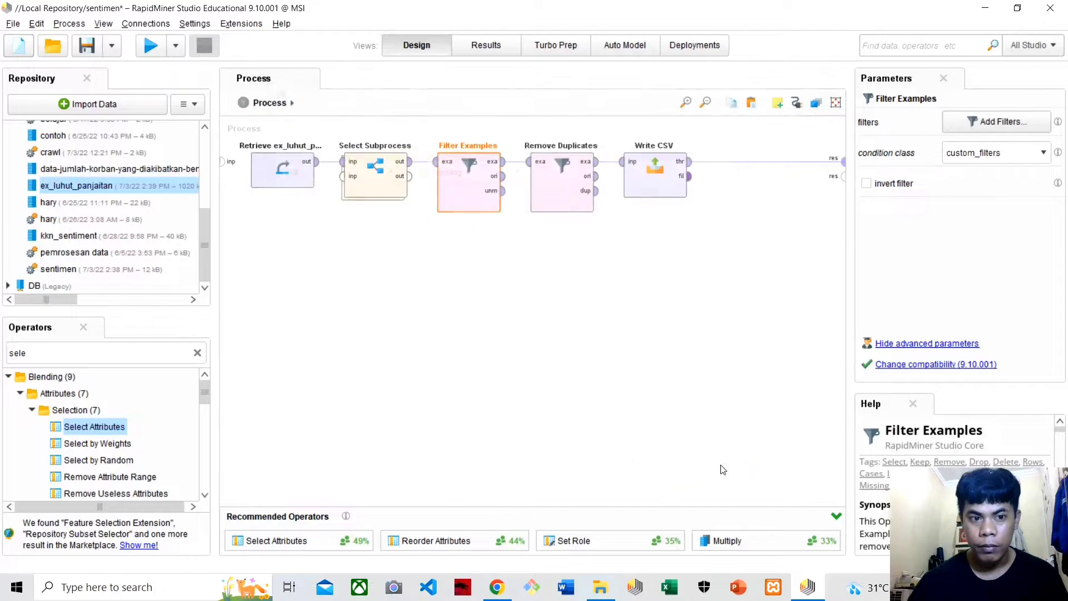
Step: Set the Write CSV operator's output file to sentiment_luhut in the Documents folder
{"action": "left_click", "coordinate": [653, 183]}
{"action": "double_click", "coordinate": [653, 182]}
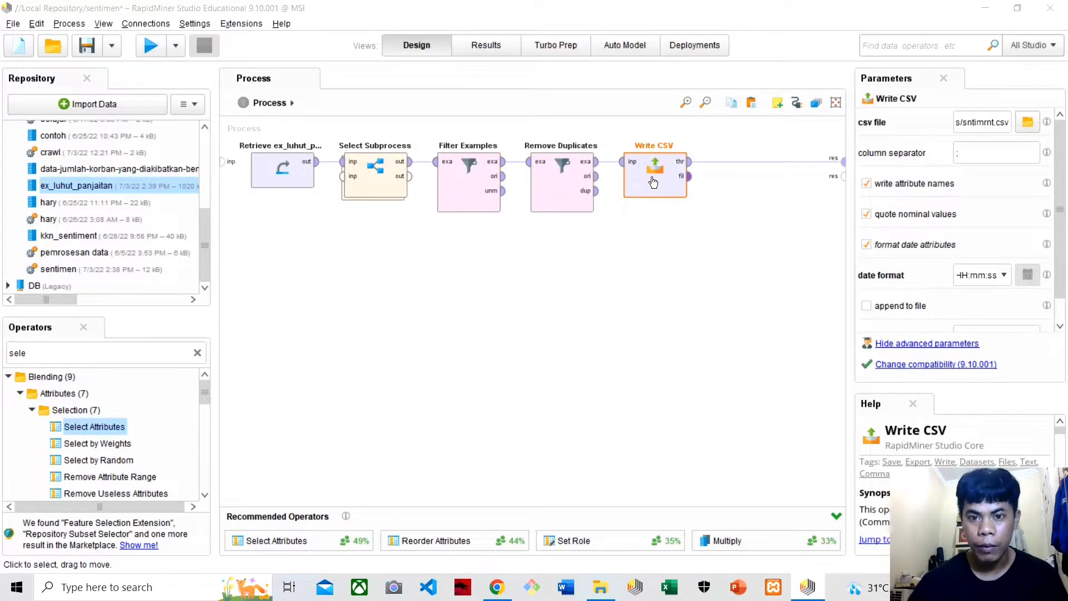
{"action": "left_click", "coordinate": [475, 407]}
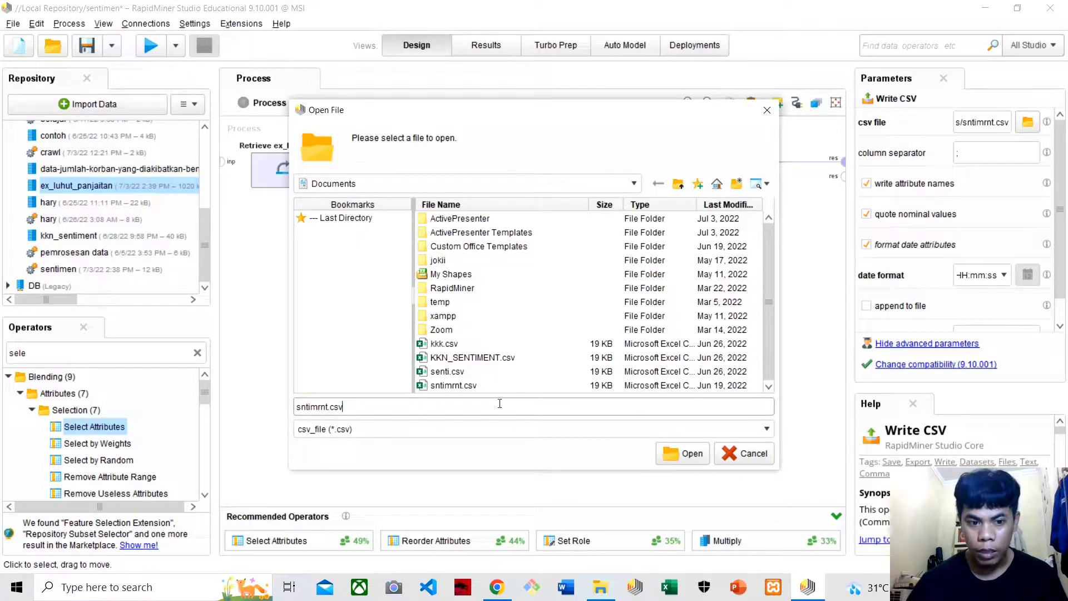
{"action": "double_click", "coordinate": [334, 404]}
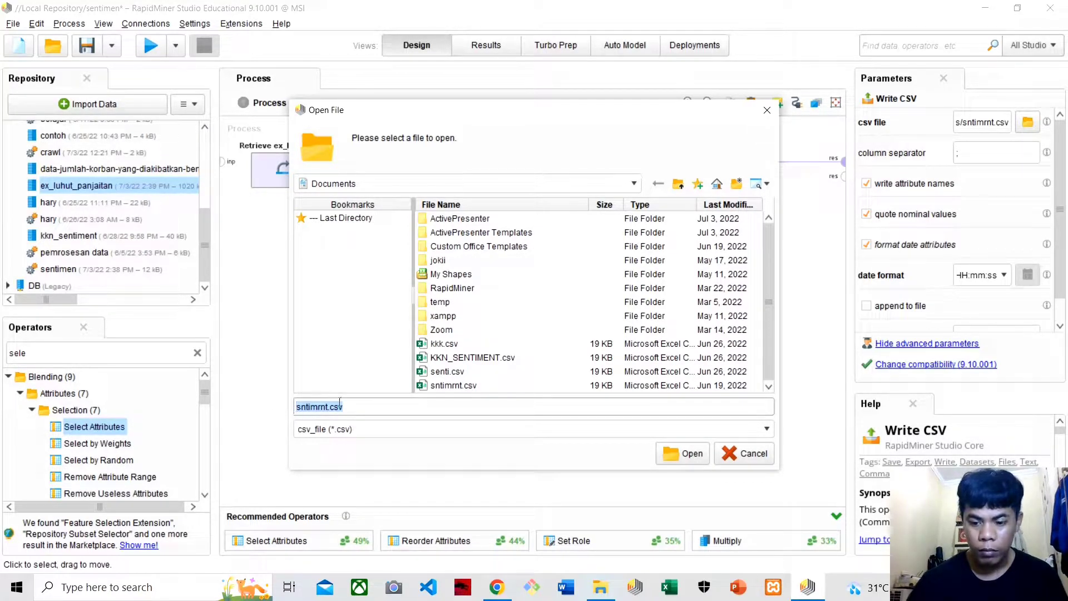
{"action": "key", "text": "BackSpace"}
{"action": "type", "text": "lu"}
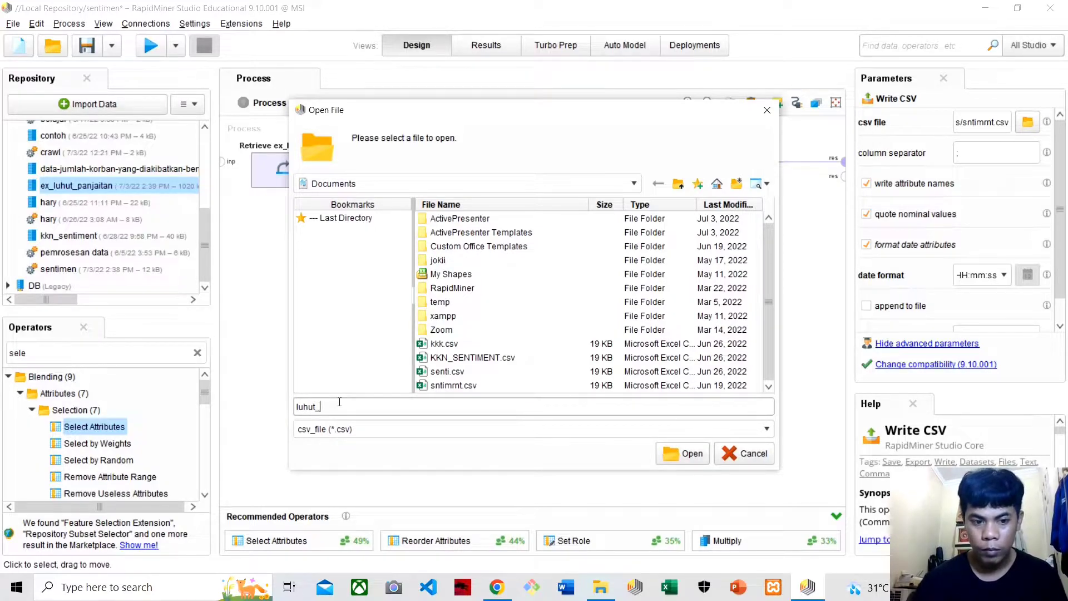
{"action": "type", "text": "hu"}
{"action": "key", "text": "BackSpace"}
{"action": "key", "text": "BackSpace"}
{"action": "key", "text": "BackSpace"}
{"action": "key", "text": "BackSpace"}
{"action": "type", "text": "sentim"}
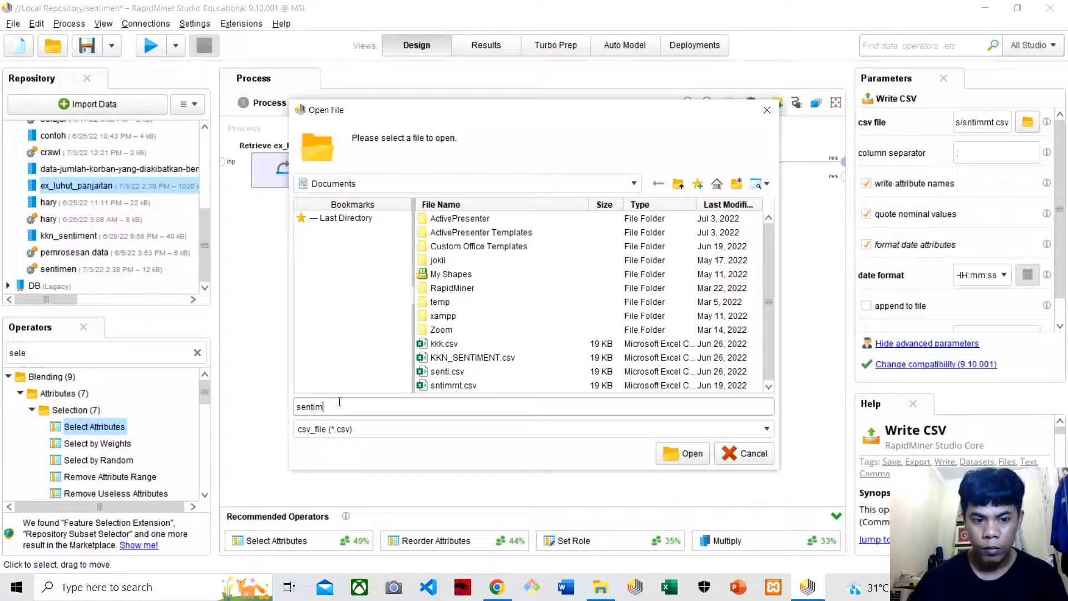
{"action": "type", "text": "ent_luhut"}
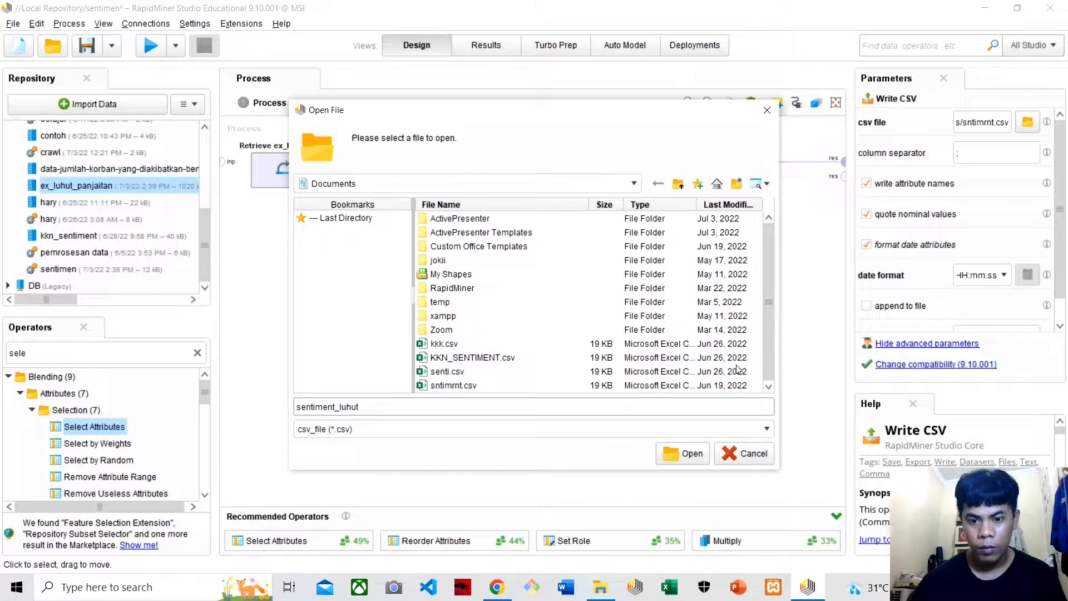
{"action": "left_click", "coordinate": [692, 454]}
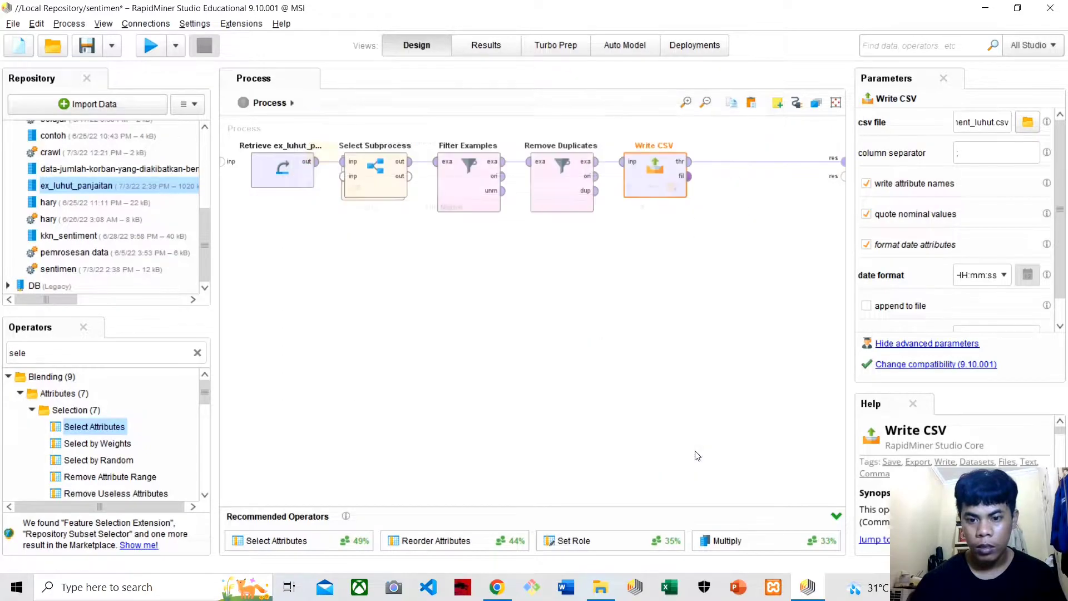
Step: Run the sentimen process and widen the Text column of the Remove Duplicates results to read the cleaned tweets
{"action": "left_click", "coordinate": [153, 48]}
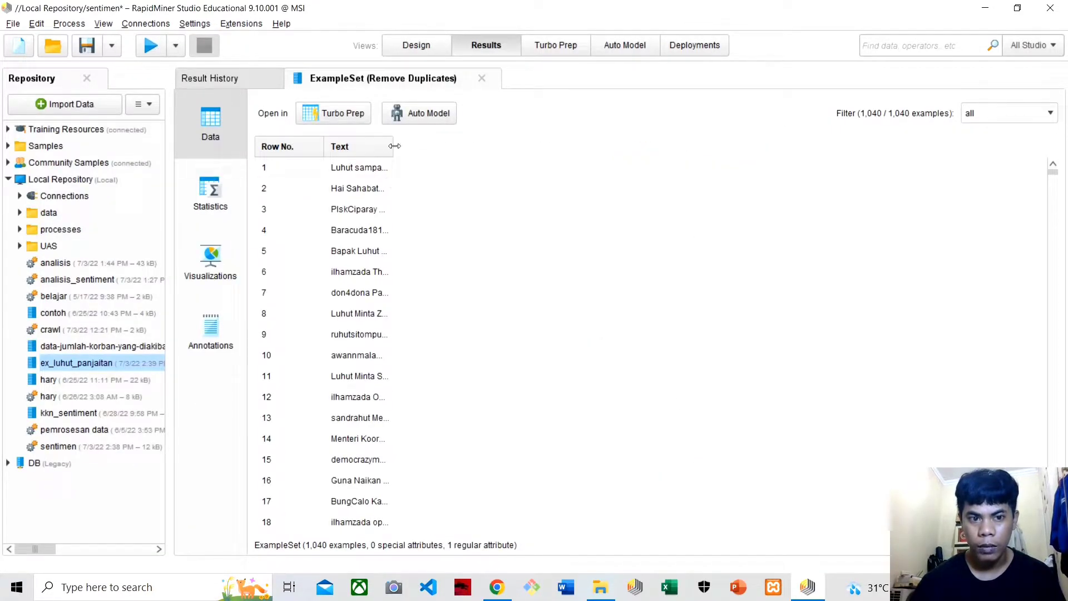
{"action": "left_click_drag", "start_coordinate": [394, 146], "coordinate": [918, 146]}
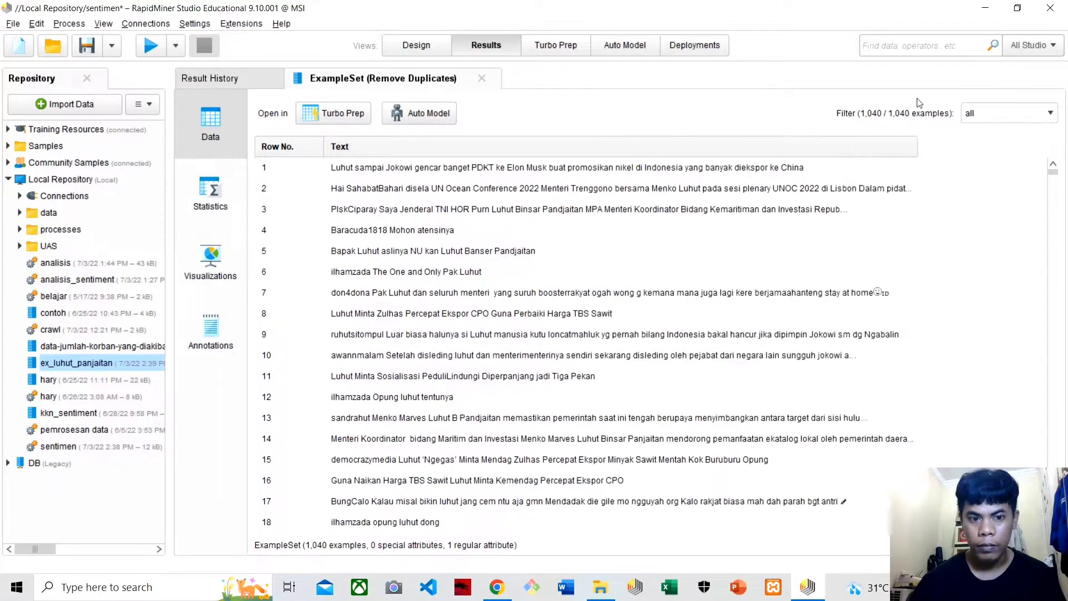
{"action": "left_click", "coordinate": [423, 37]}
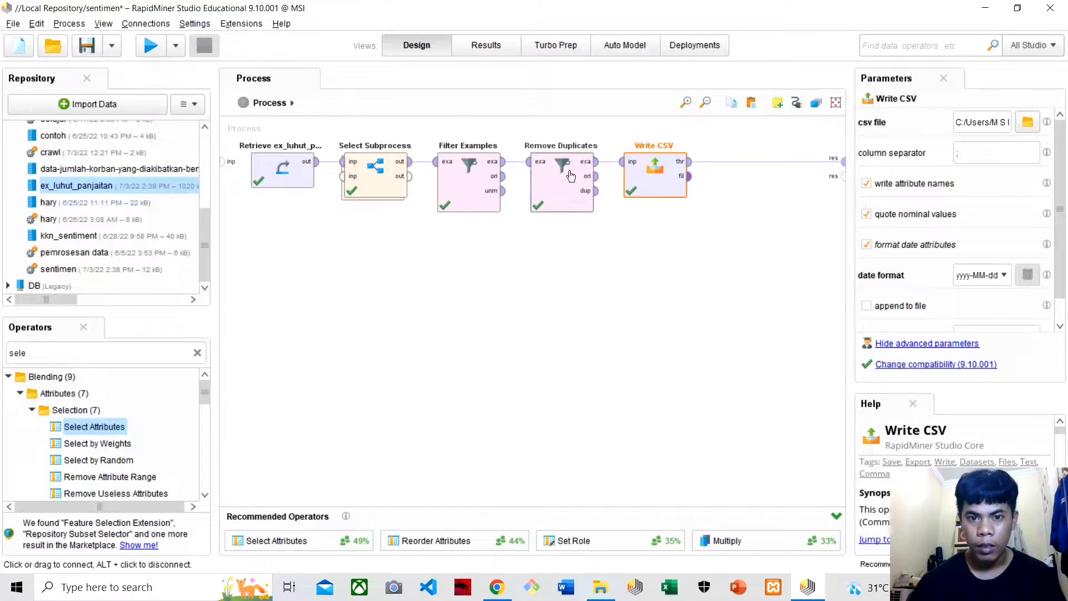
{"action": "left_click", "coordinate": [691, 177]}
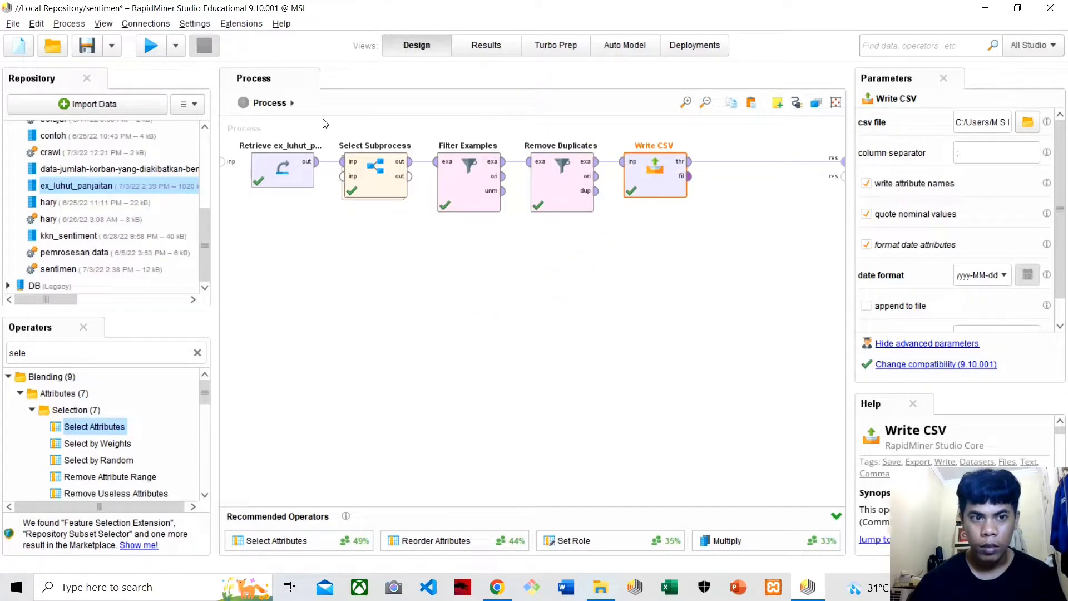
Step: Look through the cleaned tweets in the Remove Duplicates results, then return to the process design
{"action": "left_click", "coordinate": [485, 50]}
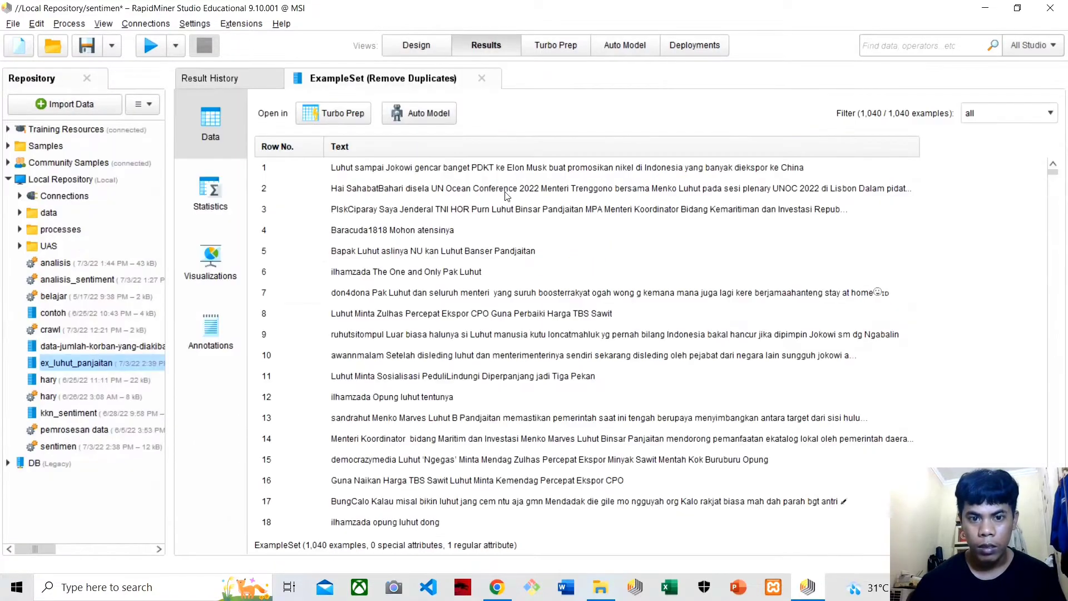
{"action": "scroll", "coordinate": [580, 342], "scroll_direction": "down", "scroll_amount": 20}
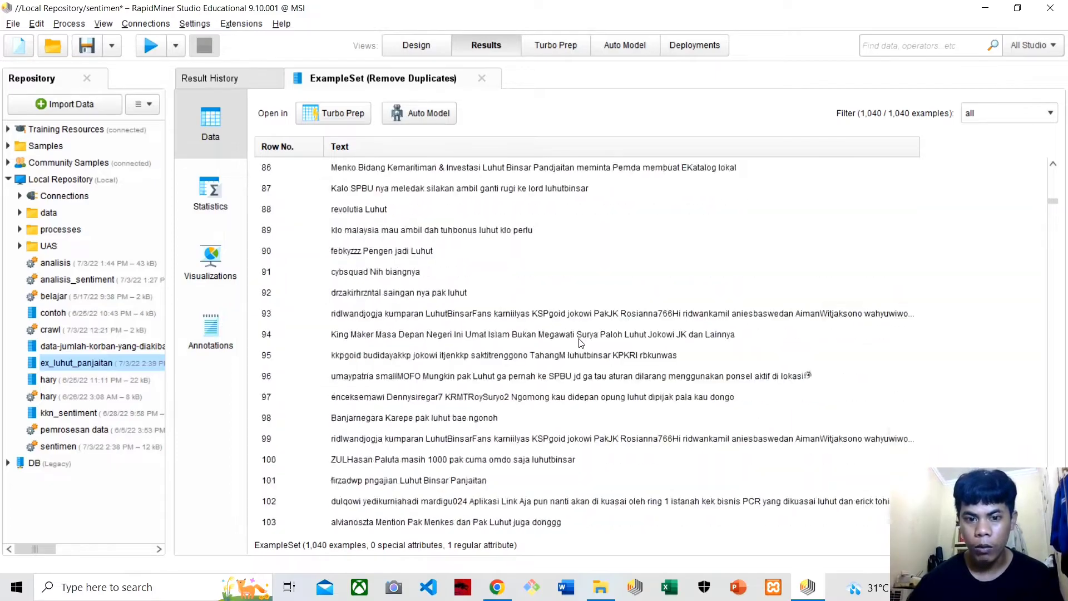
{"action": "scroll", "coordinate": [580, 342], "scroll_direction": "down", "scroll_amount": 1}
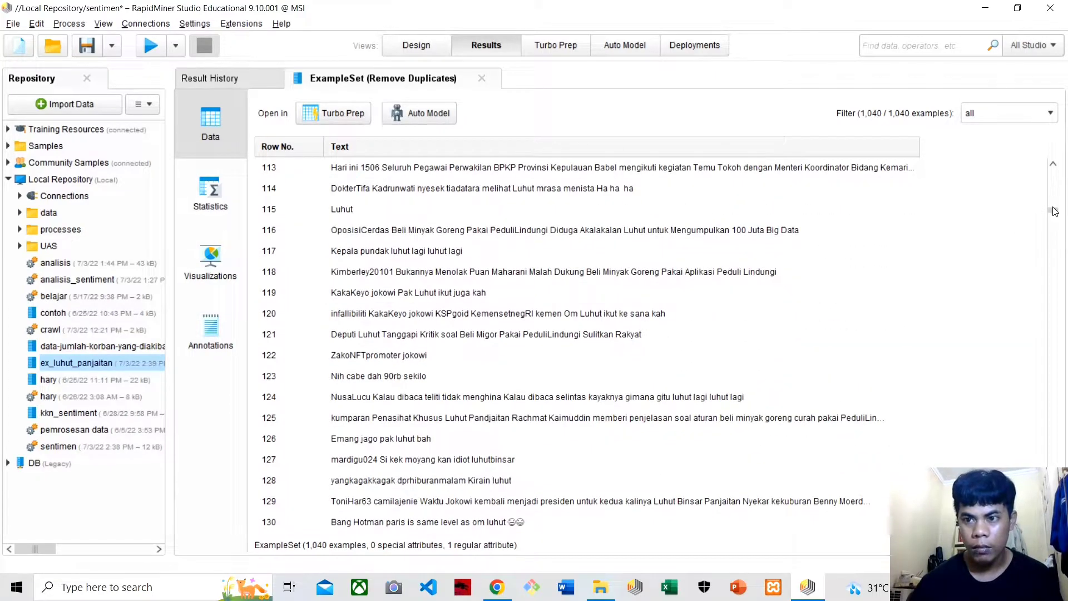
{"action": "left_click_drag", "start_coordinate": [1055, 214], "coordinate": [1067, 139]}
{"action": "mouse_move", "coordinate": [1067, 51]}
{"action": "left_mouse_down"}
{"action": "mouse_move", "coordinate": [1021, 420]}
{"action": "mouse_move", "coordinate": [1046, 523]}
{"action": "mouse_move", "coordinate": [1067, 64]}
{"action": "left_mouse_up"}
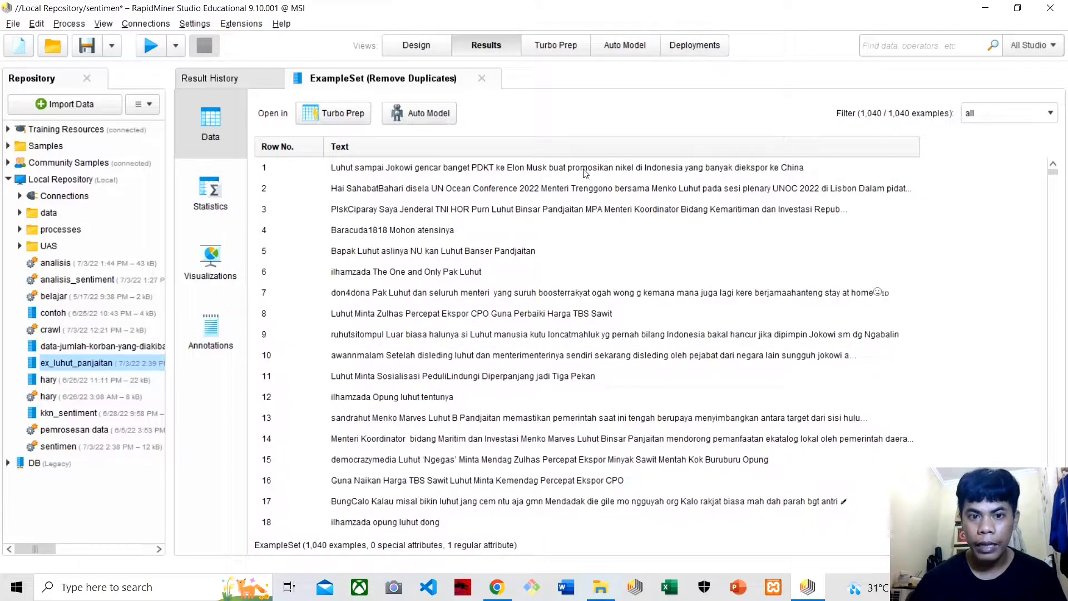
{"action": "mouse_move", "coordinate": [559, 158]}
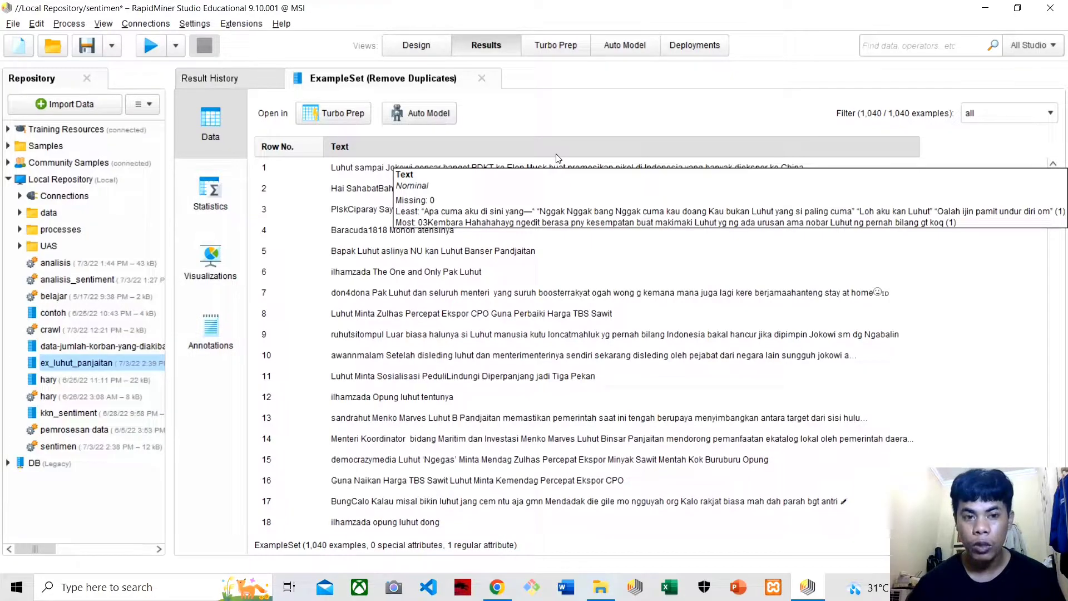
{"action": "left_click", "coordinate": [434, 41]}
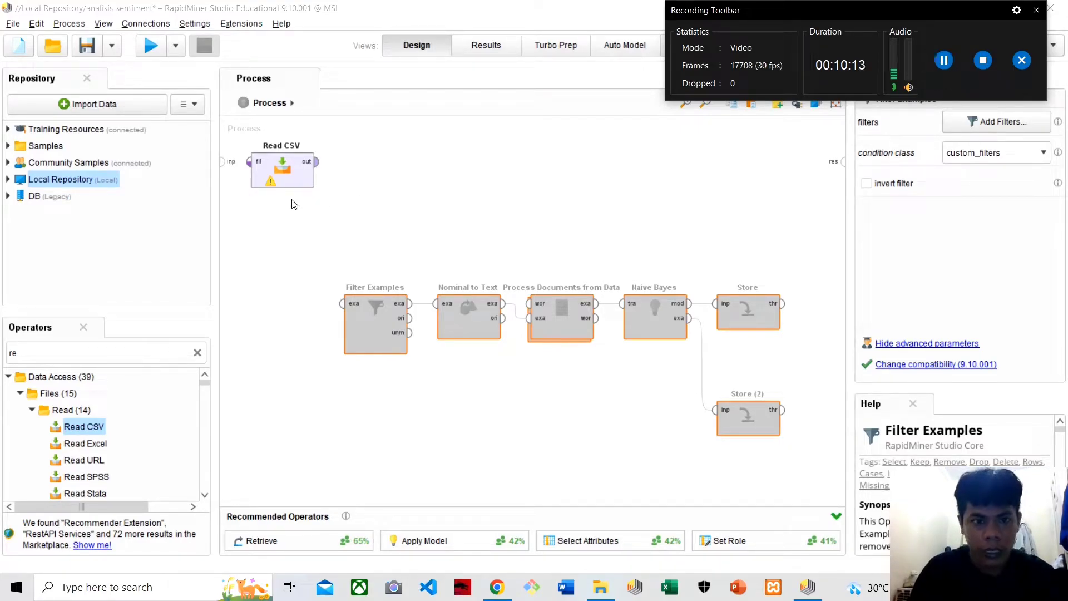
Step: Import sentiment_luhut.csv from the Documents folder into the Read CSV operator, keeping the semicolon column separator and windows-1252 encoding
{"action": "double_click", "coordinate": [283, 173]}
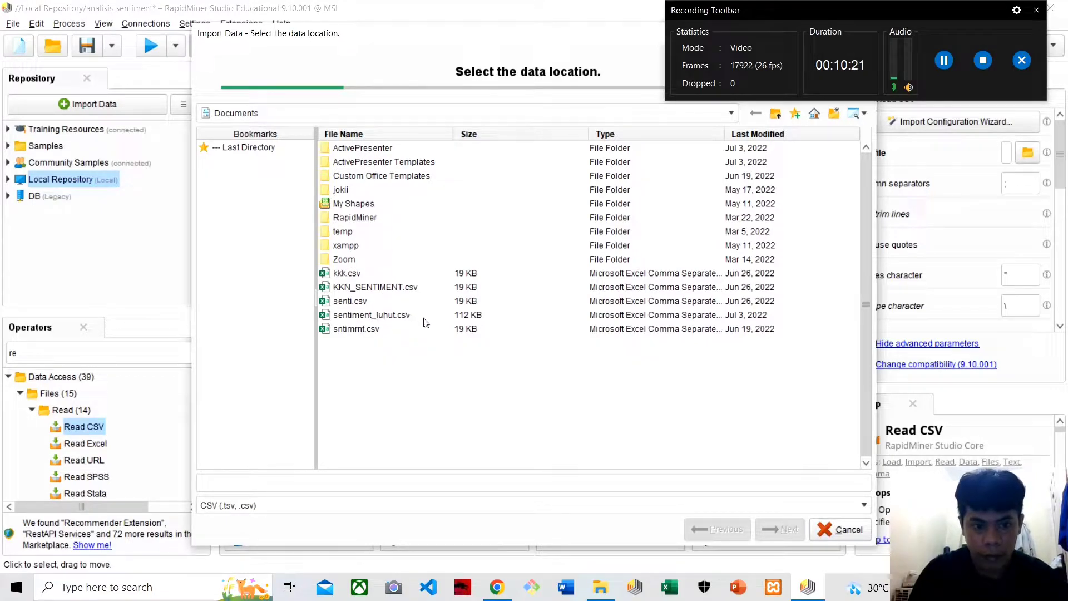
{"action": "left_click", "coordinate": [386, 316]}
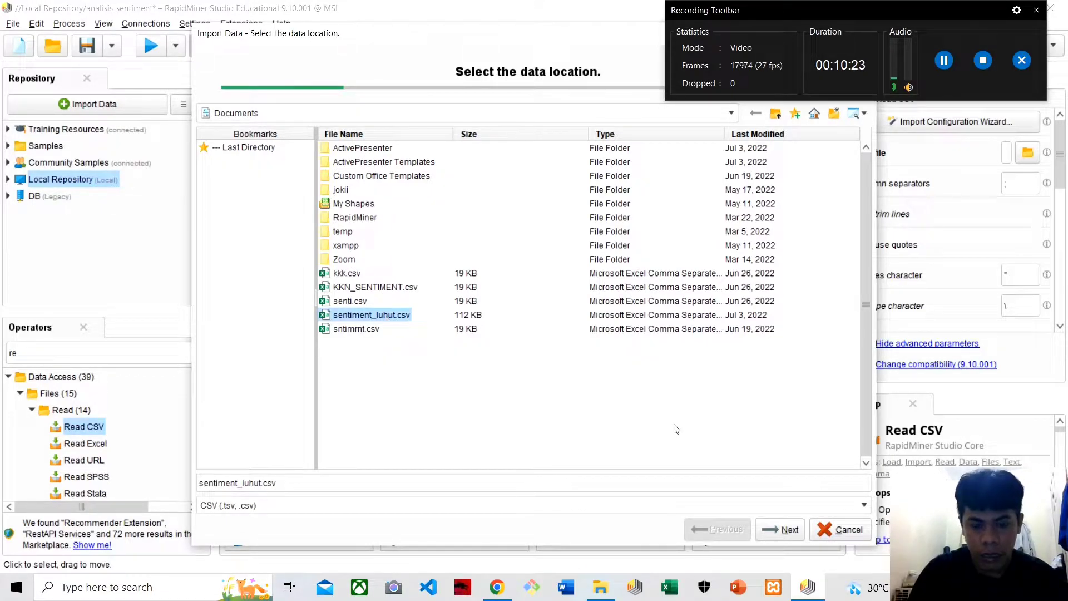
{"action": "left_click", "coordinate": [766, 523]}
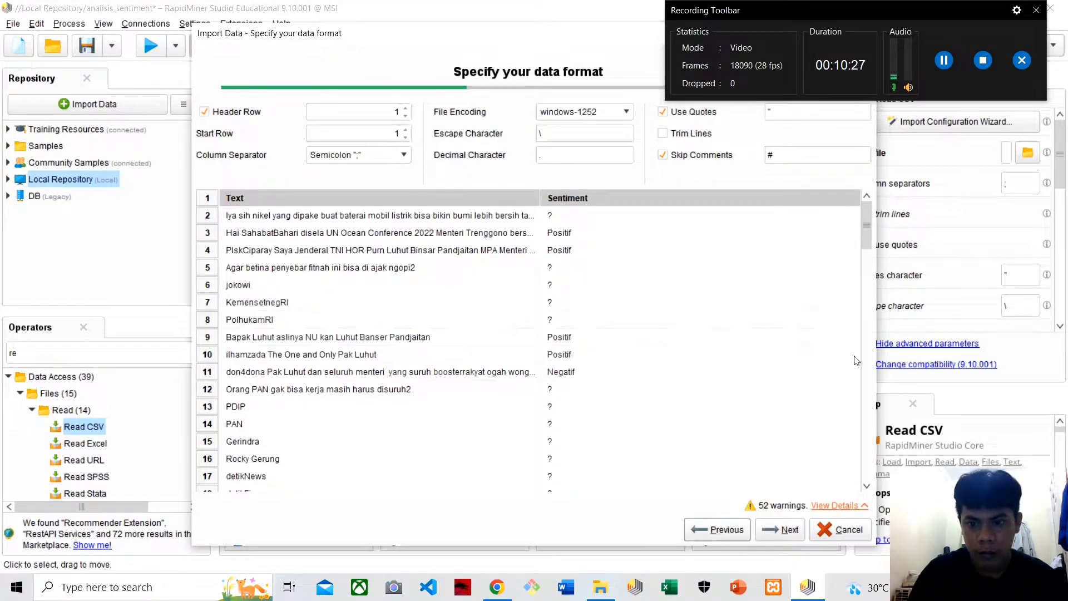
{"action": "left_click_drag", "start_coordinate": [866, 244], "coordinate": [868, 195]}
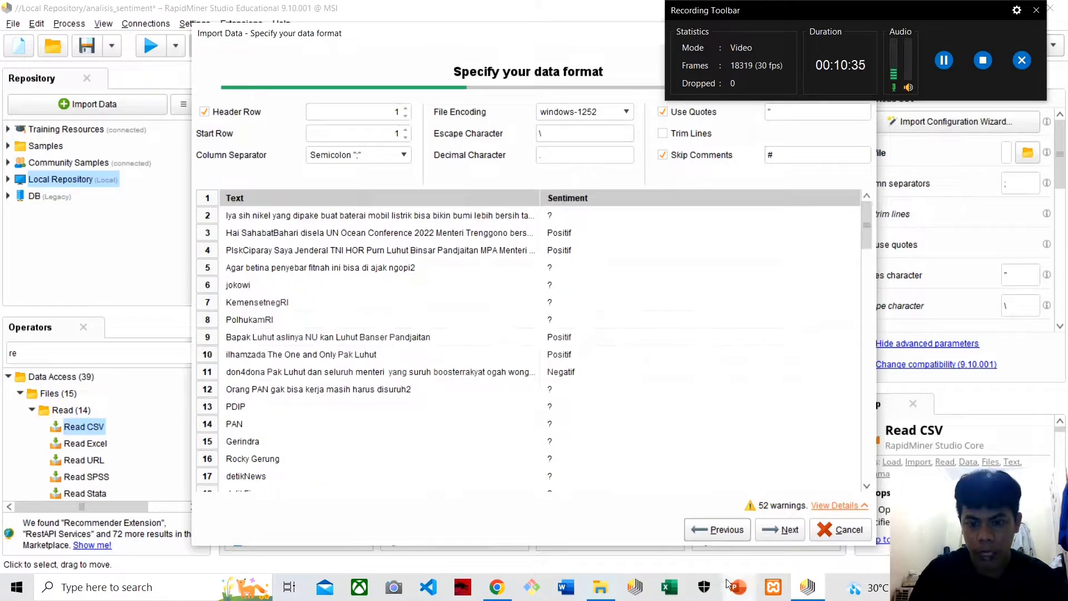
{"action": "left_click", "coordinate": [771, 533]}
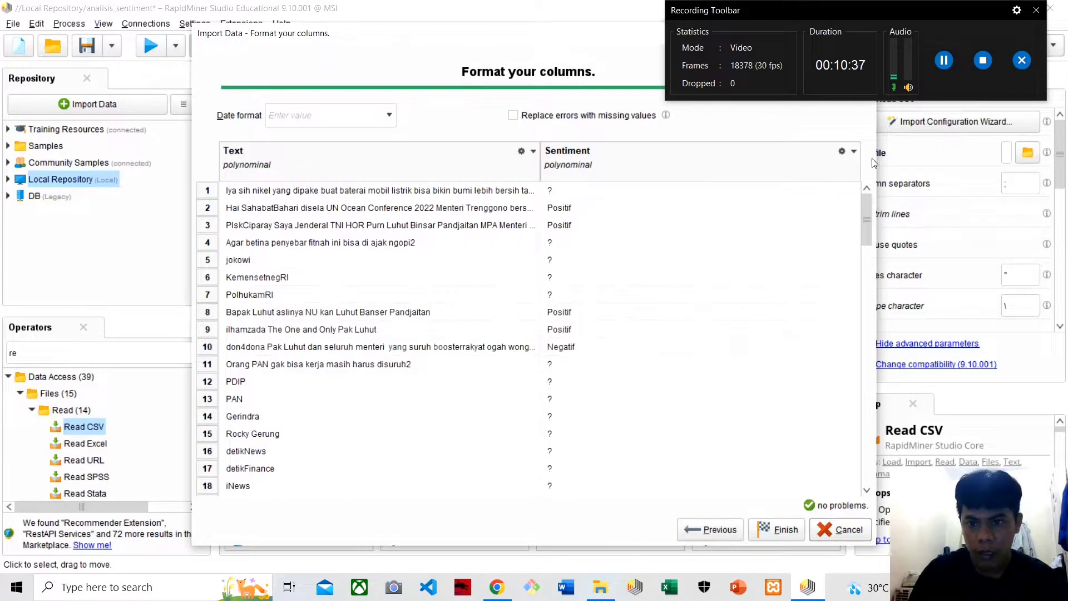
Step: Change the Sentiment column's role to label and finish the Read CSV import
{"action": "left_click", "coordinate": [854, 151]}
{"action": "left_click", "coordinate": [855, 188]}
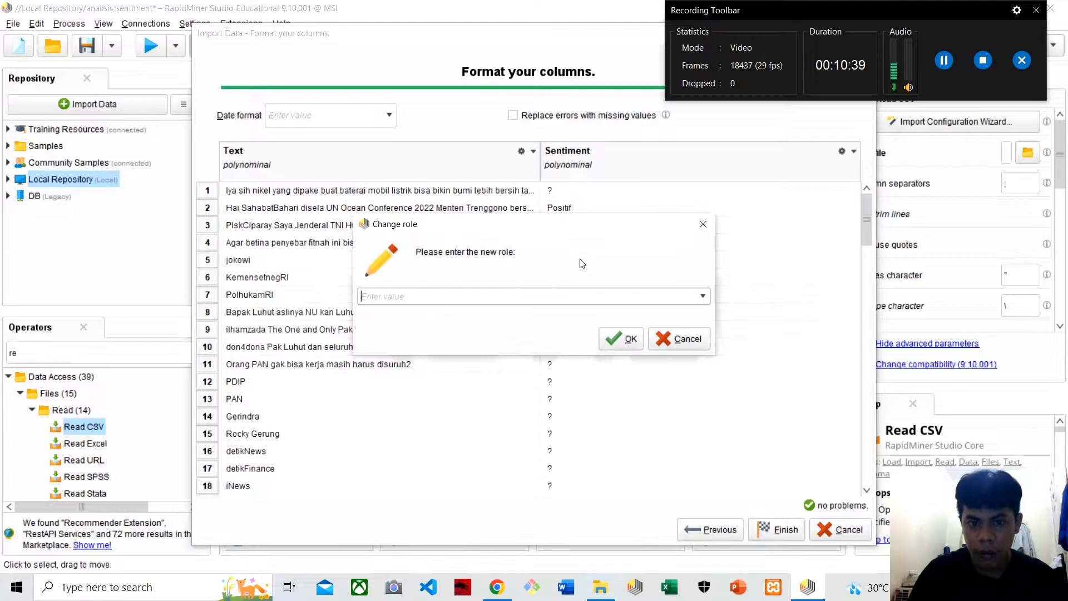
{"action": "left_click", "coordinate": [703, 296]}
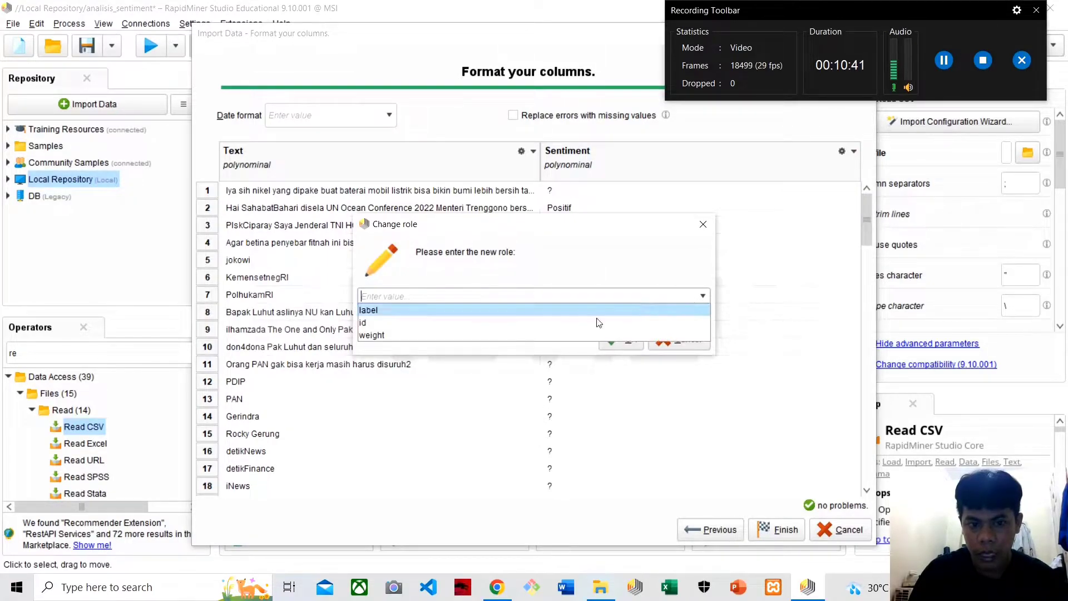
{"action": "left_click", "coordinate": [537, 308]}
{"action": "left_click", "coordinate": [621, 339]}
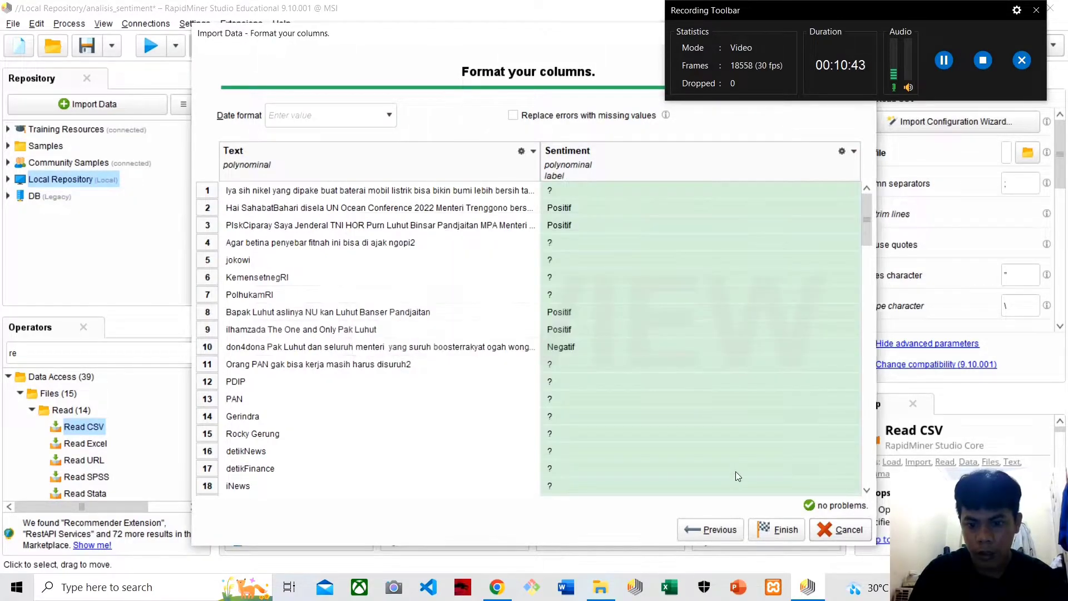
{"action": "left_click", "coordinate": [778, 530]}
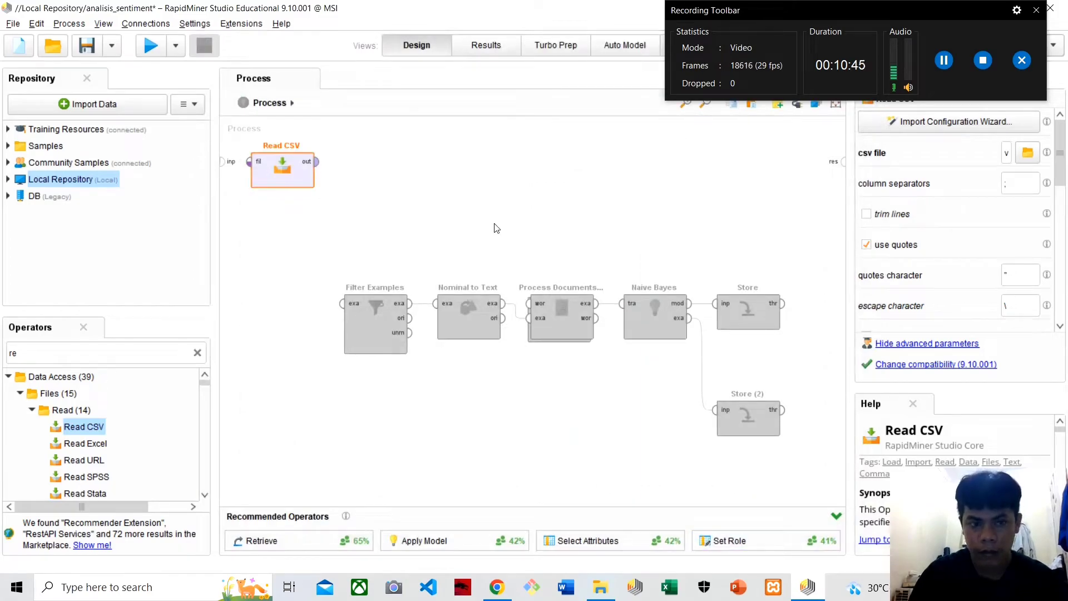
Step: Connect the Read CSV output to the process result port and close the recording toolbar
{"action": "left_click", "coordinate": [317, 161]}
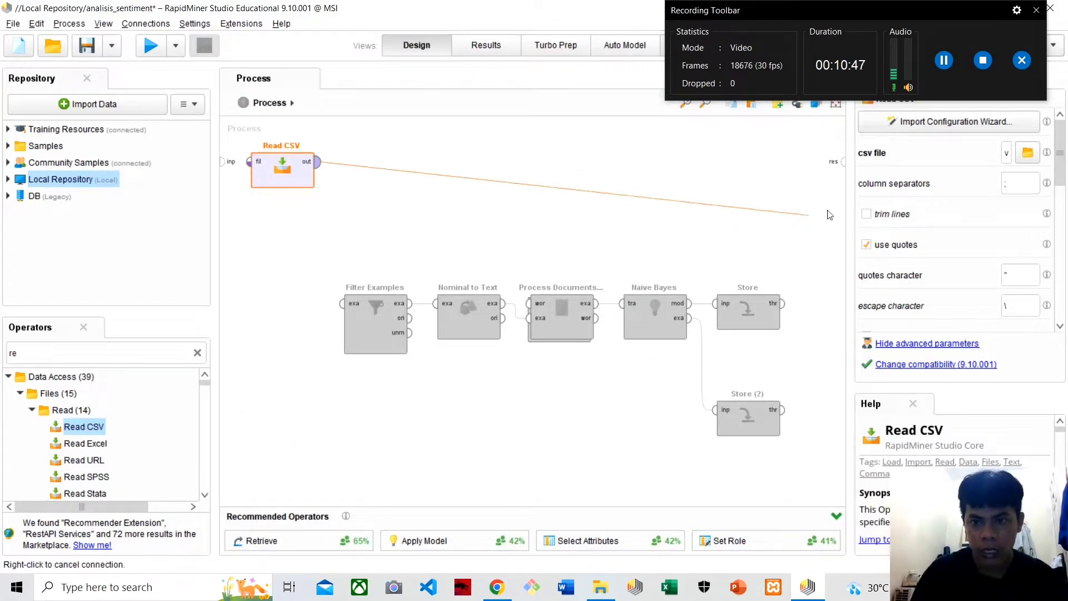
{"action": "left_click", "coordinate": [843, 161]}
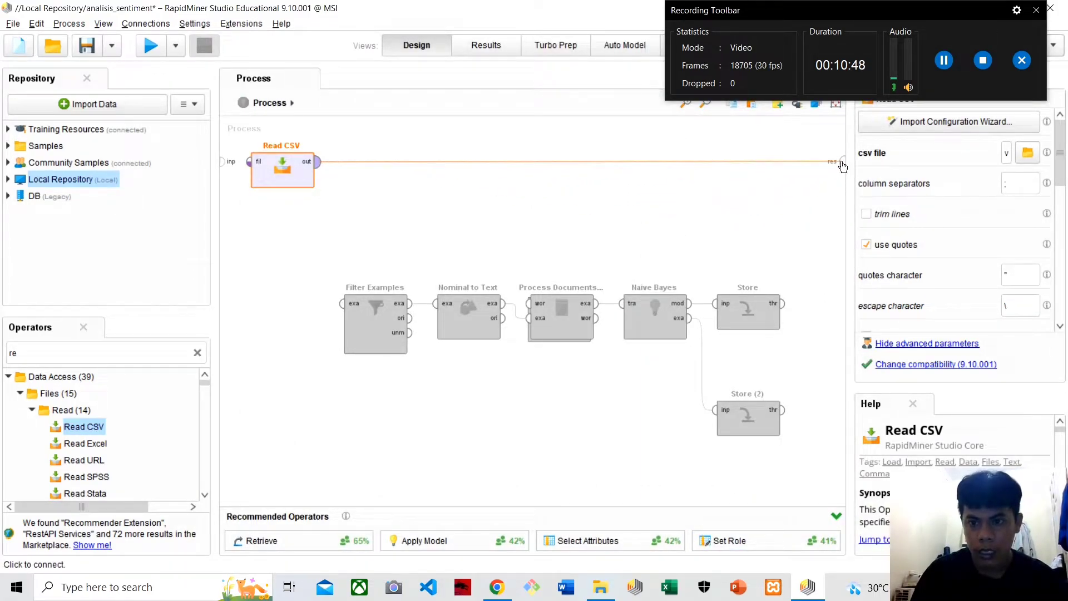
{"action": "left_click", "coordinate": [1036, 10]}
{"action": "left_click", "coordinate": [831, 84]}
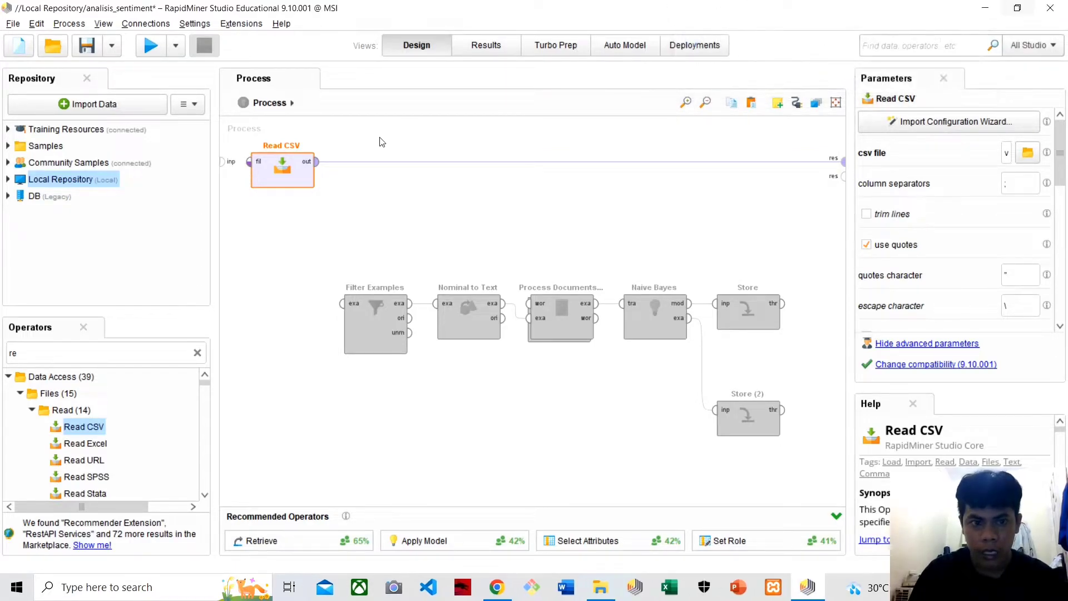
Step: Run the analisis_sentiment process, widen the Text column and look through the Sentiment labels of the imported tweets
{"action": "left_click", "coordinate": [150, 45]}
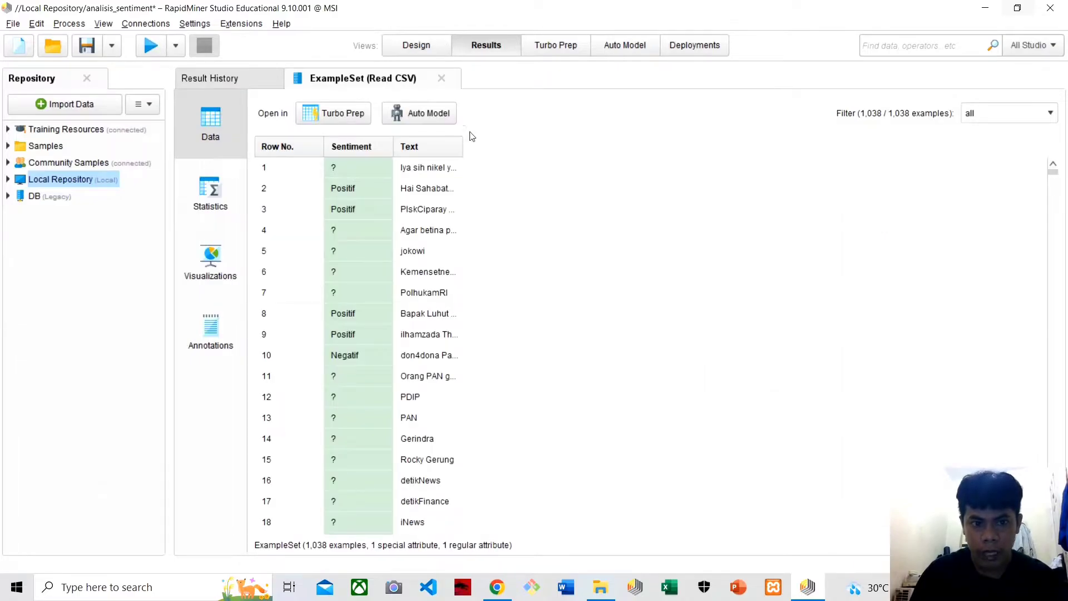
{"action": "left_click_drag", "start_coordinate": [466, 144], "coordinate": [867, 139]}
{"action": "scroll", "coordinate": [347, 391], "scroll_direction": "down", "scroll_amount": 20}
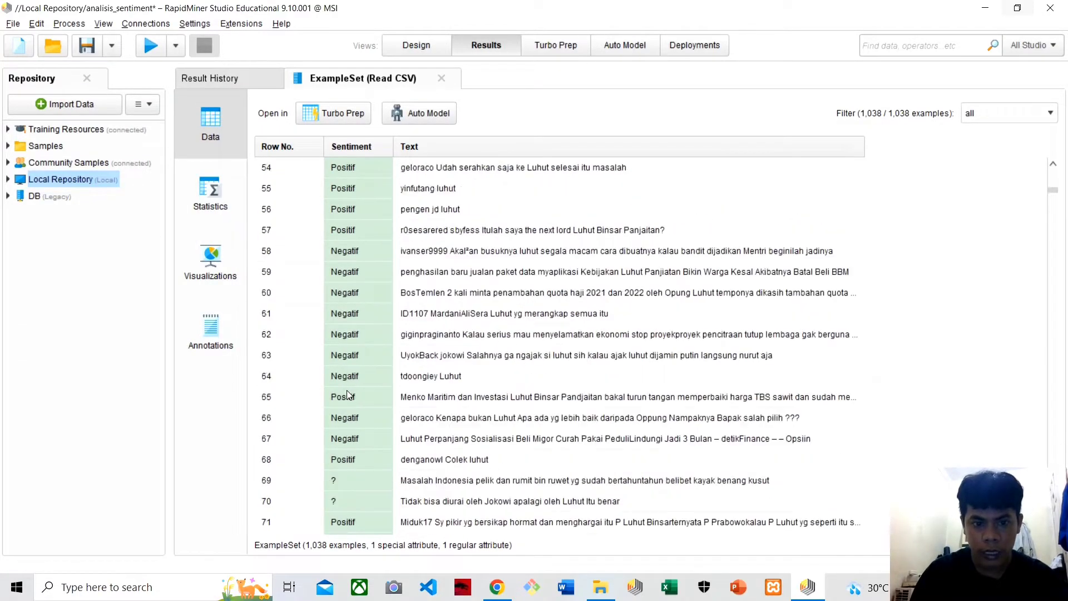
{"action": "scroll", "coordinate": [347, 391], "scroll_direction": "down", "scroll_amount": 20}
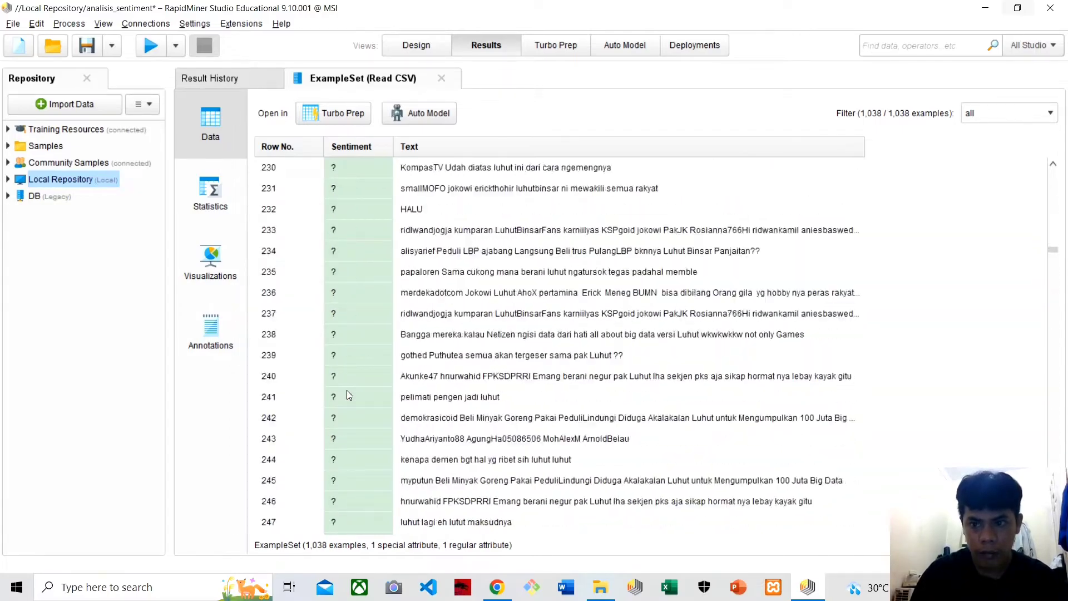
{"action": "scroll", "coordinate": [346, 389], "scroll_direction": "down", "scroll_amount": 20}
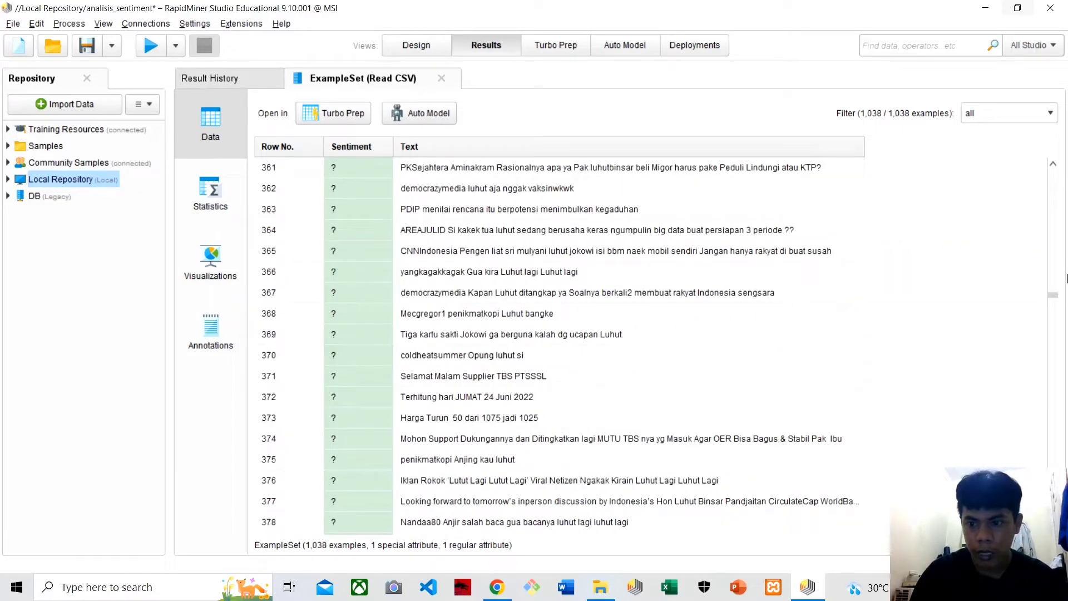
{"action": "left_click_drag", "start_coordinate": [1056, 290], "coordinate": [1053, 135]}
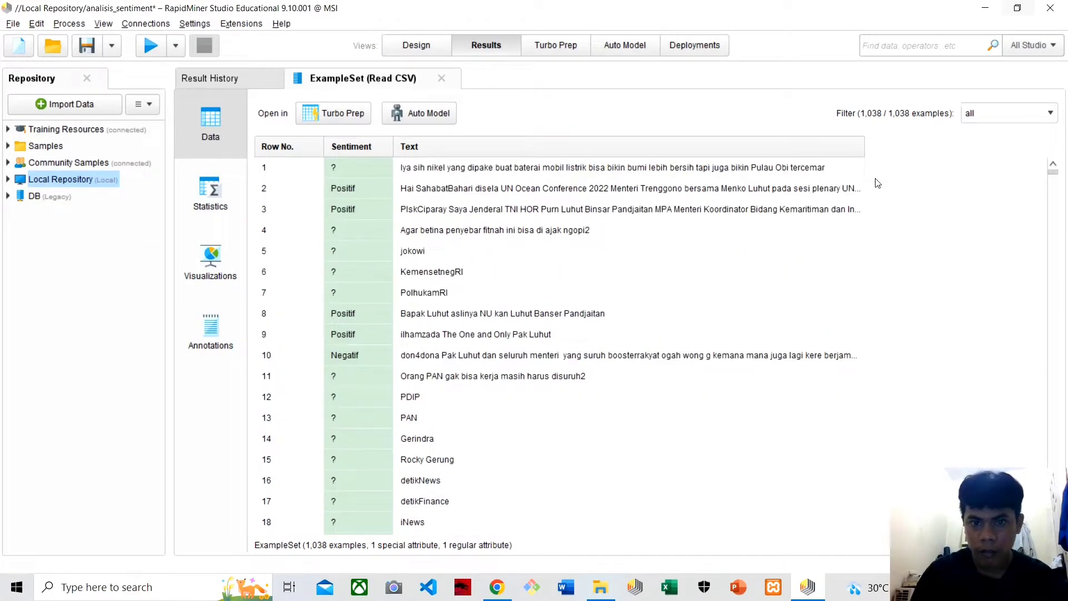
Step: Place Filter Examples beside Read CSV in the process design, feed it the CSV data and connect its example output to the process result port
{"action": "left_click", "coordinate": [397, 49]}
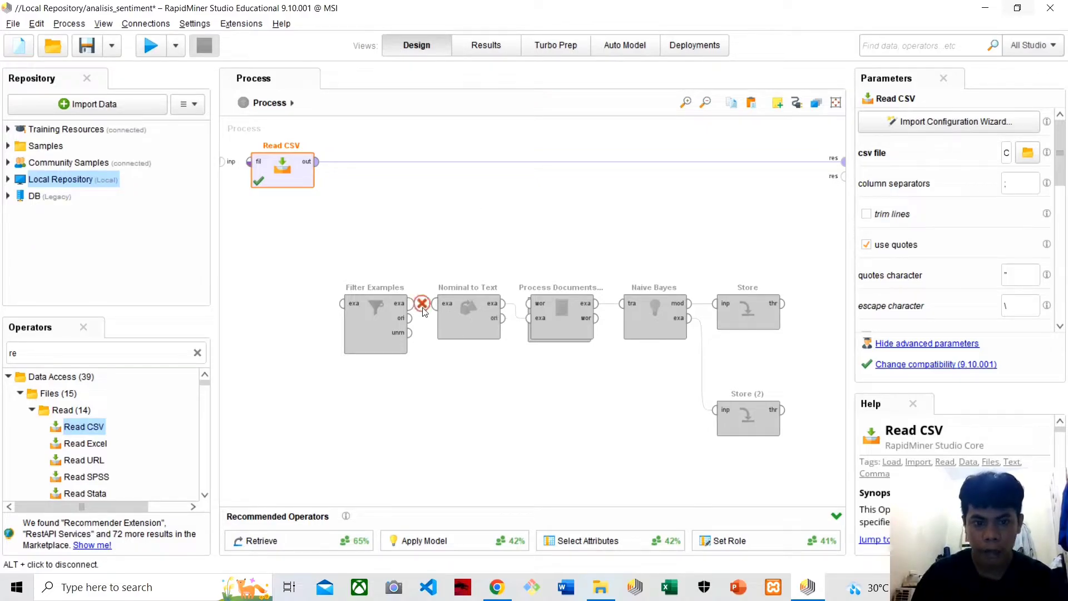
{"action": "left_click", "coordinate": [381, 315]}
{"action": "left_click_drag", "start_coordinate": [382, 316], "coordinate": [382, 174]}
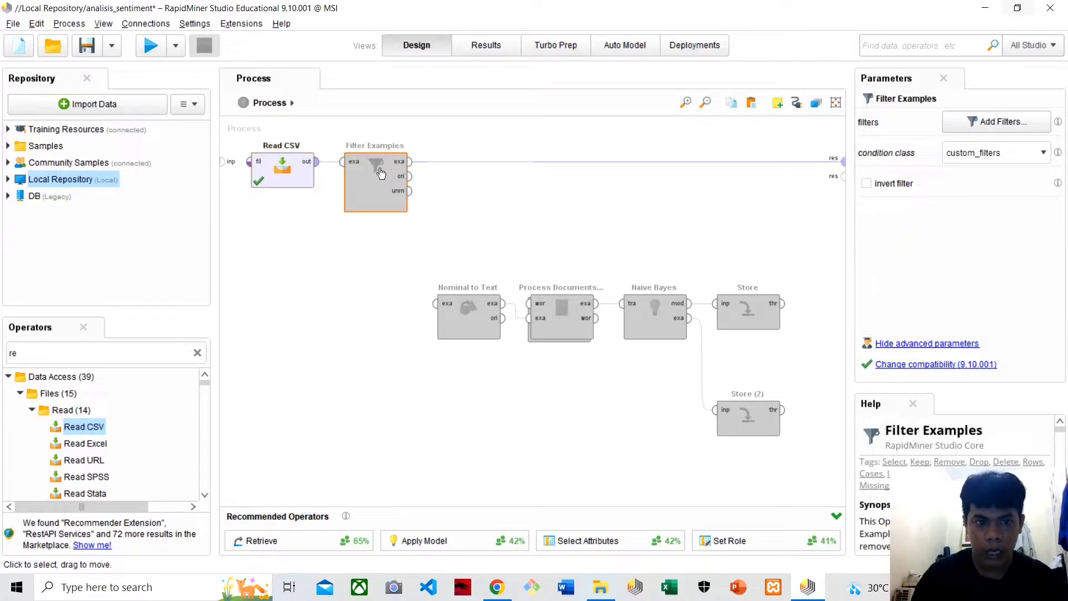
{"action": "left_click", "coordinate": [313, 167]}
{"action": "left_click", "coordinate": [318, 162]}
{"action": "left_click", "coordinate": [343, 161]}
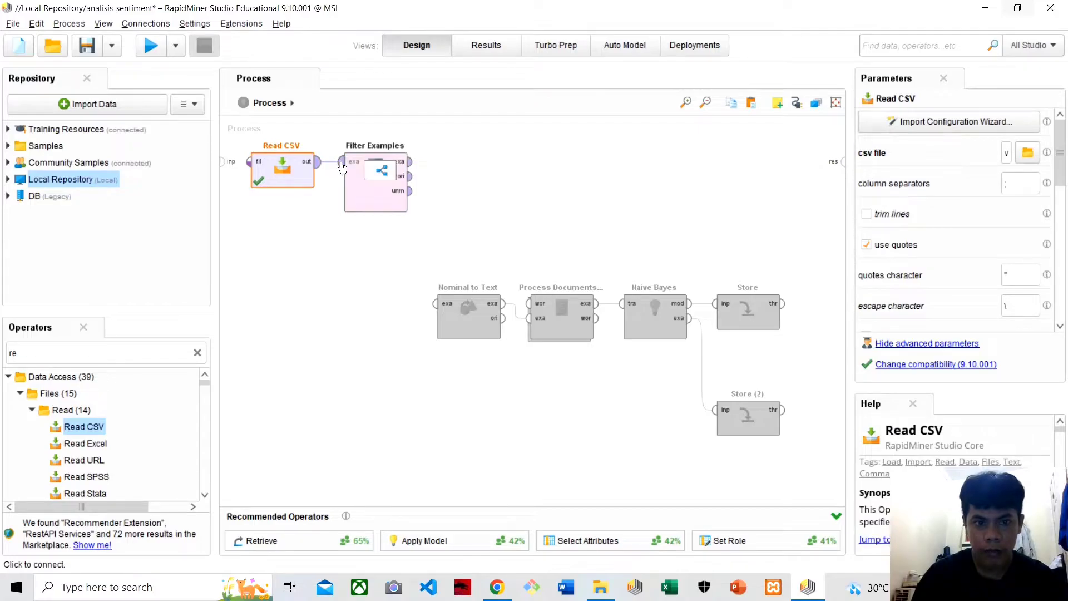
{"action": "left_click", "coordinate": [410, 162]}
{"action": "left_click_drag", "start_coordinate": [642, 181], "coordinate": [849, 159]}
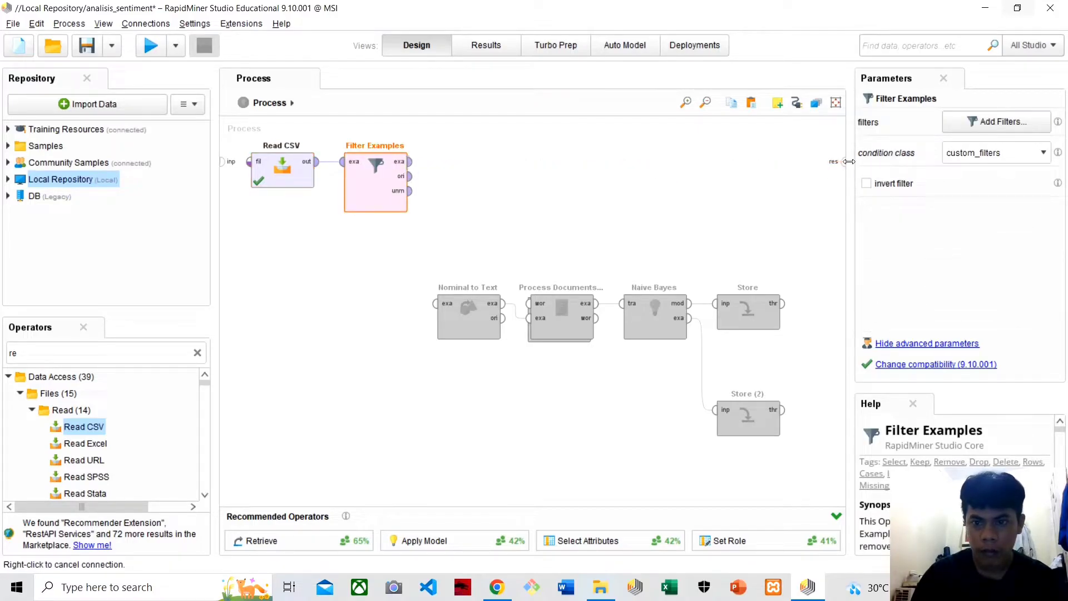
{"action": "left_click", "coordinate": [411, 162]}
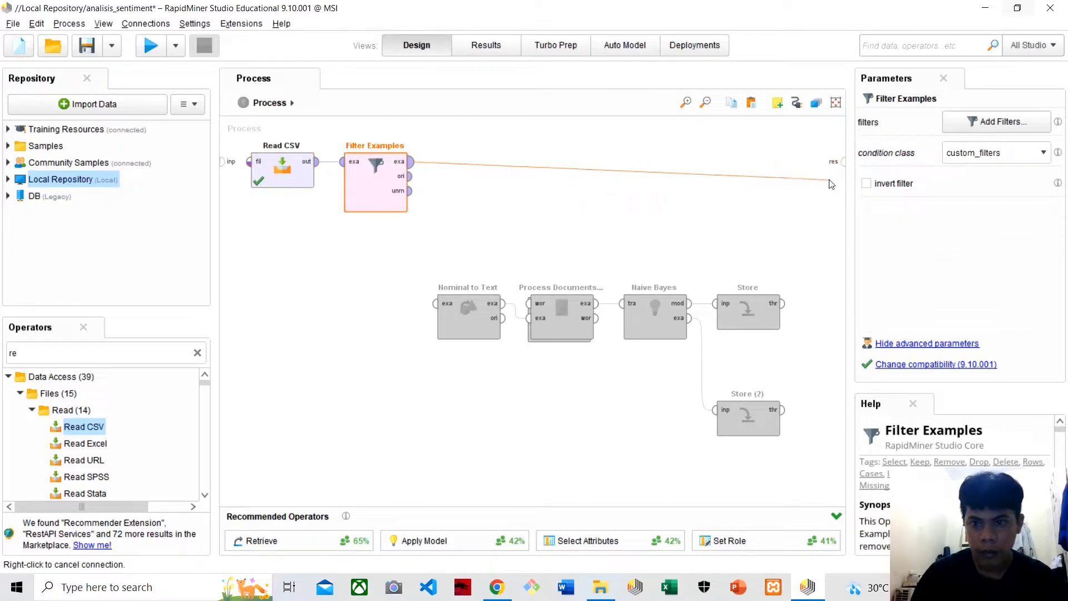
{"action": "left_click", "coordinate": [843, 162]}
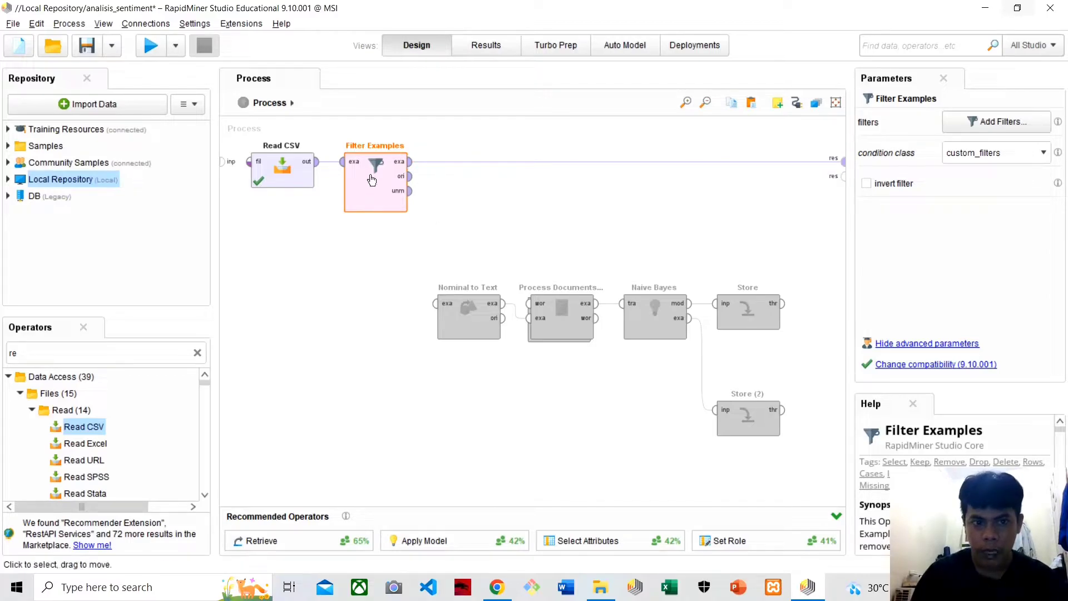
Step: Add a filter to Filter Examples that keeps only rows where Sentiment is not missing
{"action": "left_click", "coordinate": [1009, 124]}
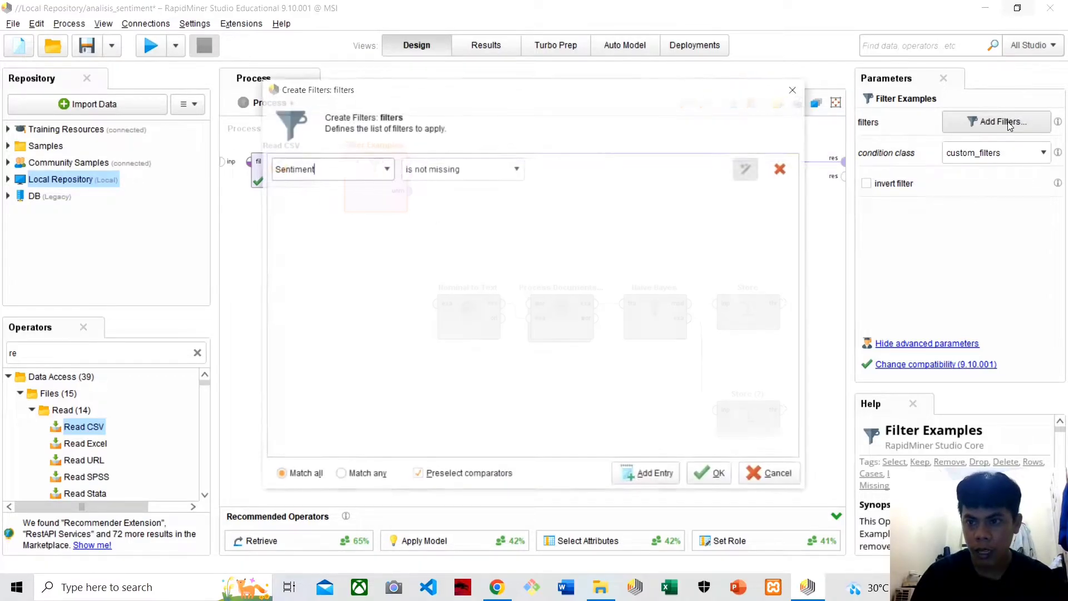
{"action": "left_click", "coordinate": [389, 170]}
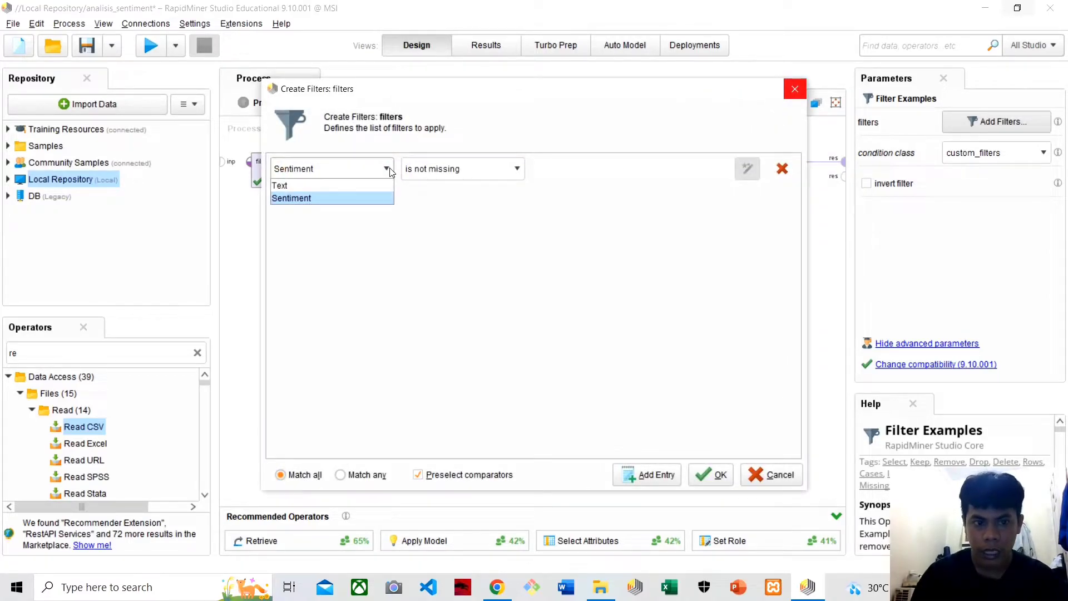
{"action": "left_click", "coordinate": [358, 198]}
{"action": "left_click", "coordinate": [507, 172]}
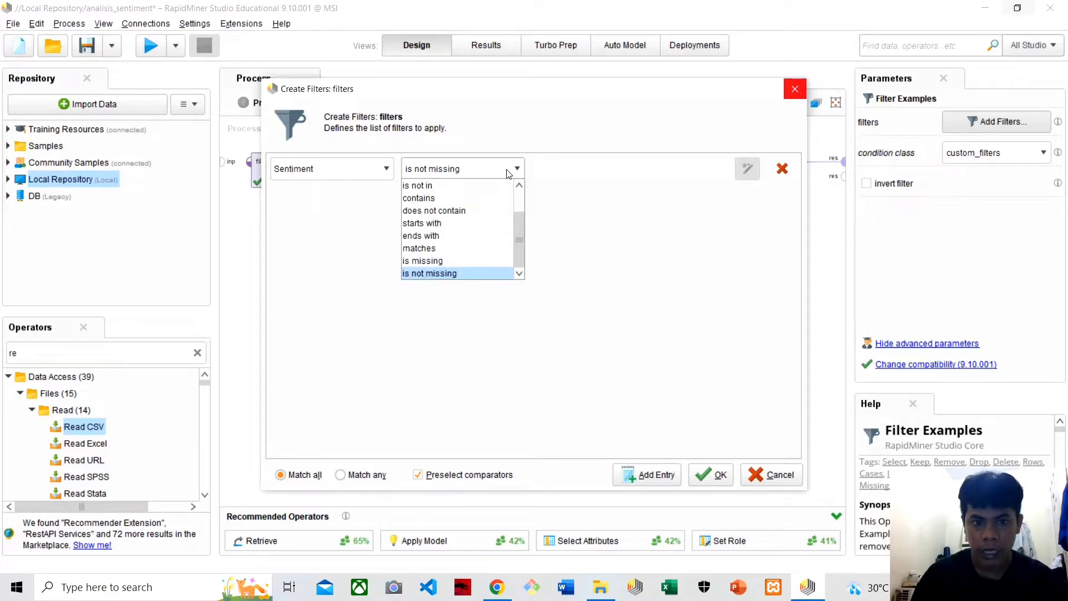
{"action": "left_click", "coordinate": [450, 275]}
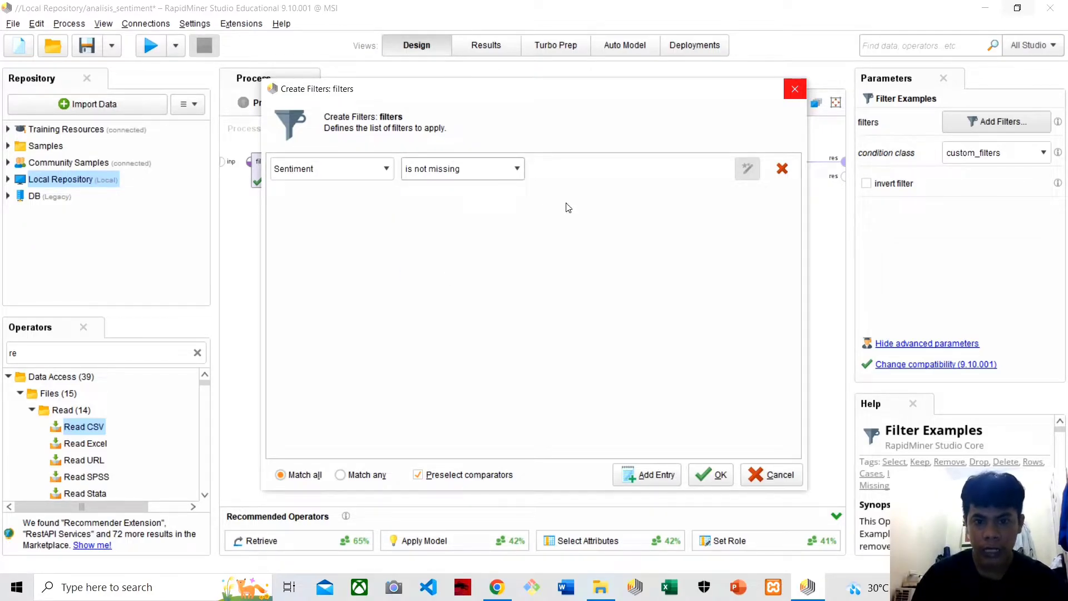
{"action": "left_click", "coordinate": [716, 473]}
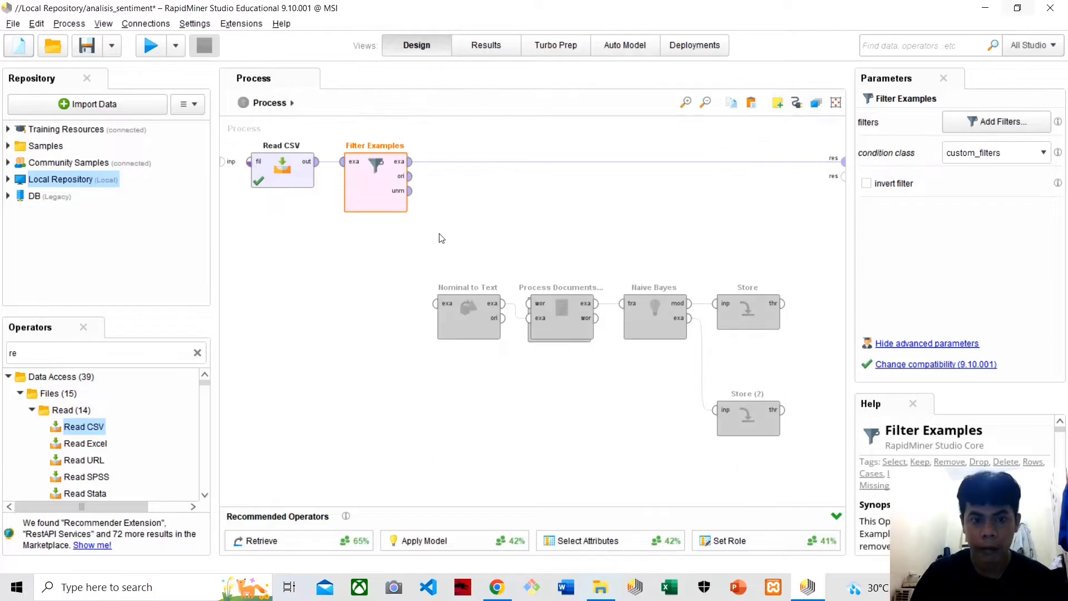
Step: Connect the original output of Filter Examples to the second process result port and run the process
{"action": "left_click", "coordinate": [409, 177]}
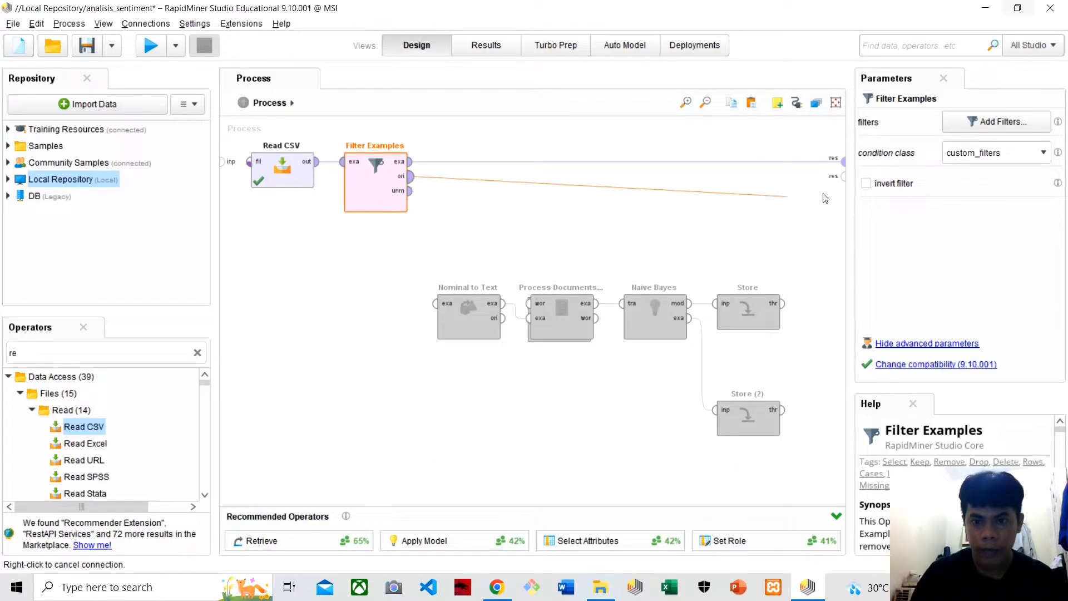
{"action": "left_click", "coordinate": [839, 179]}
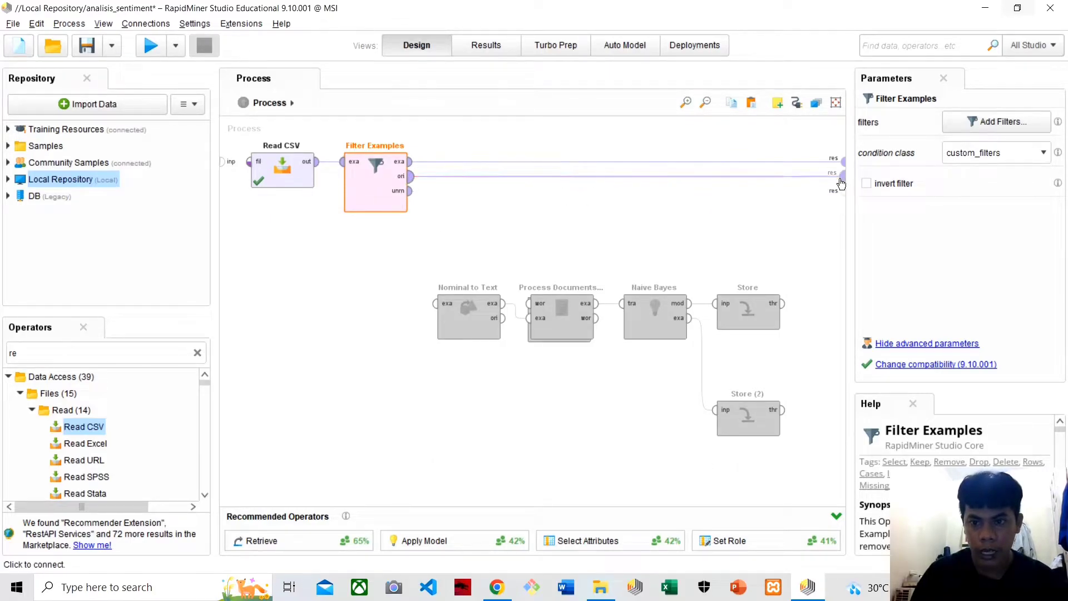
{"action": "left_click", "coordinate": [149, 47]}
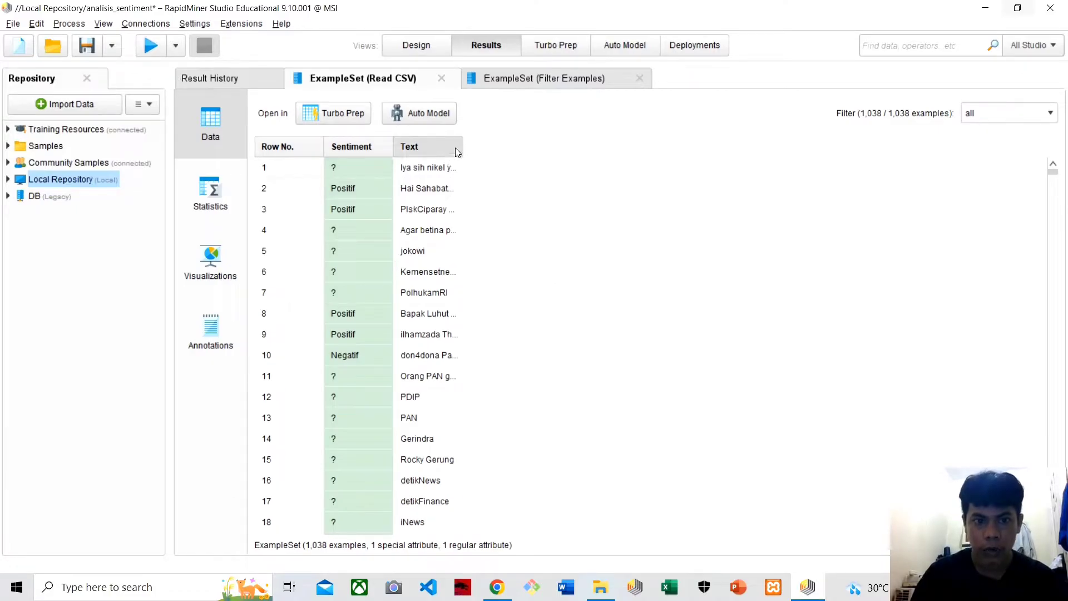
Step: Look through the unfiltered Read CSV example set for tweets with and without a Sentiment label
{"action": "scroll", "coordinate": [419, 176], "scroll_direction": "down", "scroll_amount": 20}
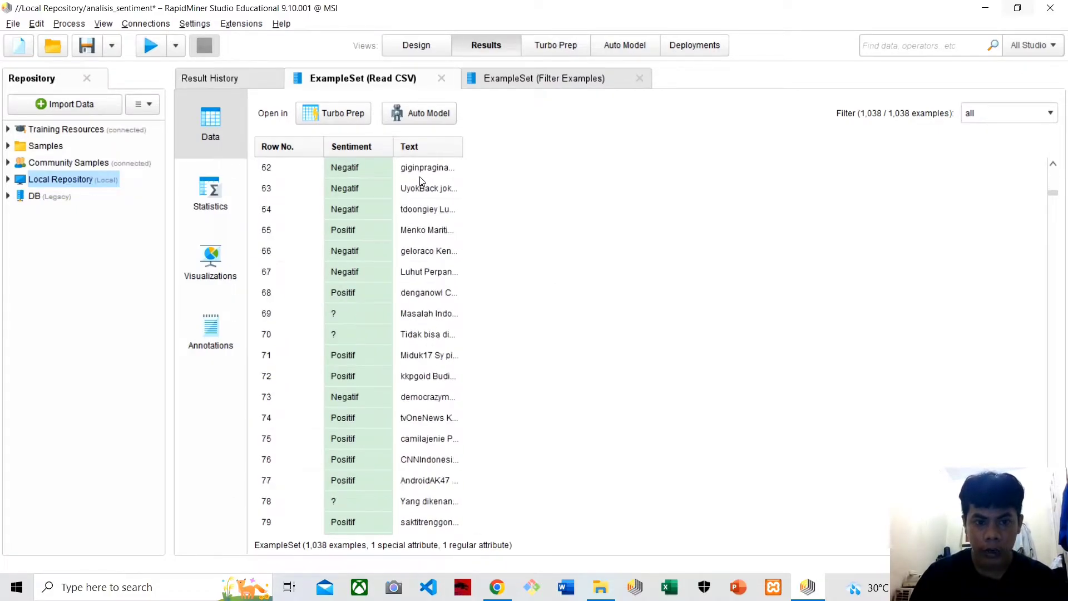
{"action": "scroll", "coordinate": [420, 176], "scroll_direction": "down", "scroll_amount": 20}
{"action": "scroll", "coordinate": [420, 176], "scroll_direction": "up", "scroll_amount": 11}
{"action": "scroll", "coordinate": [419, 180], "scroll_direction": "up", "scroll_amount": 20}
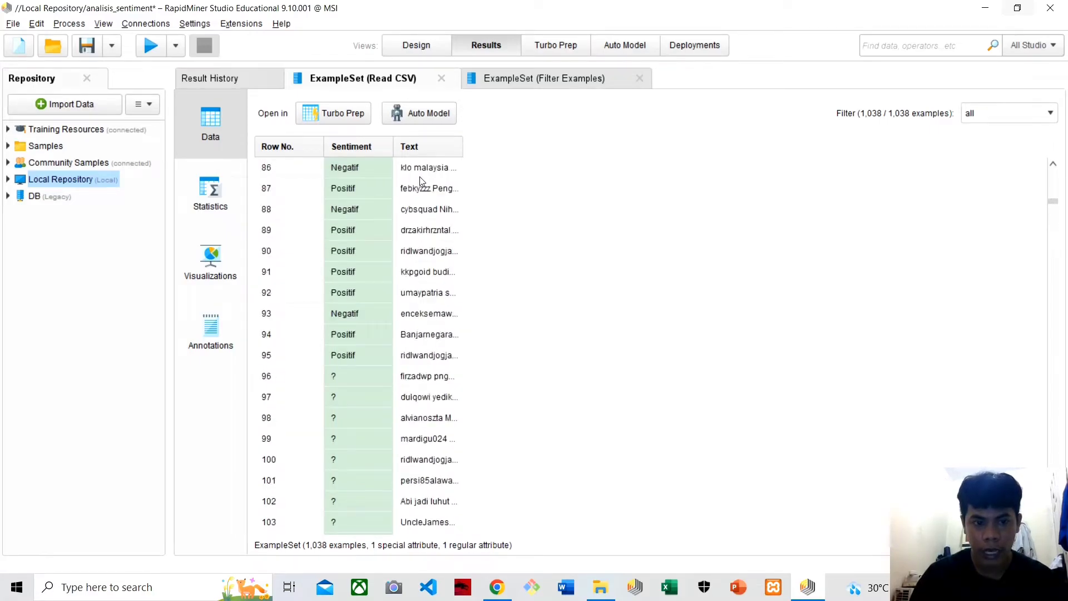
{"action": "scroll", "coordinate": [419, 179], "scroll_direction": "up", "scroll_amount": 1}
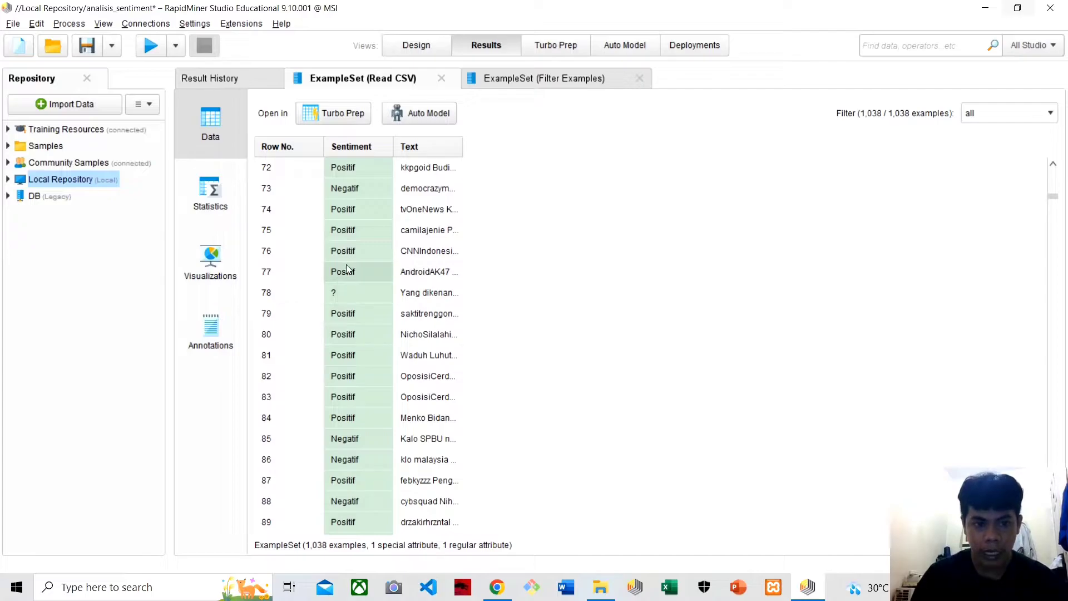
{"action": "scroll", "coordinate": [348, 313], "scroll_direction": "down", "scroll_amount": 11}
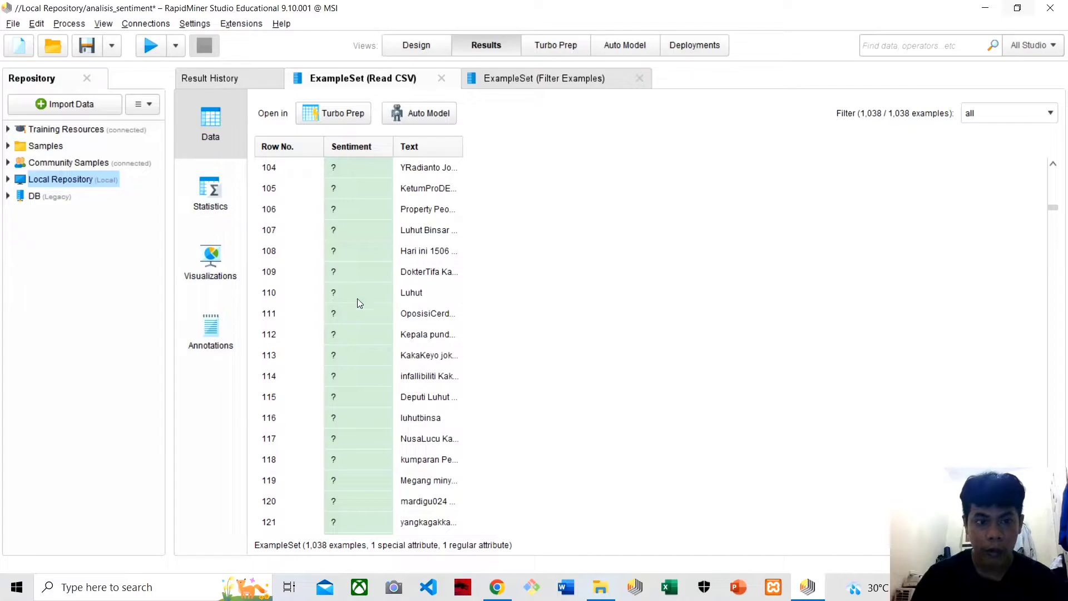
Step: Look through the Filter Examples result set for missing Sentiment labels and widen its Text column to read the tweets
{"action": "left_click", "coordinate": [526, 89]}
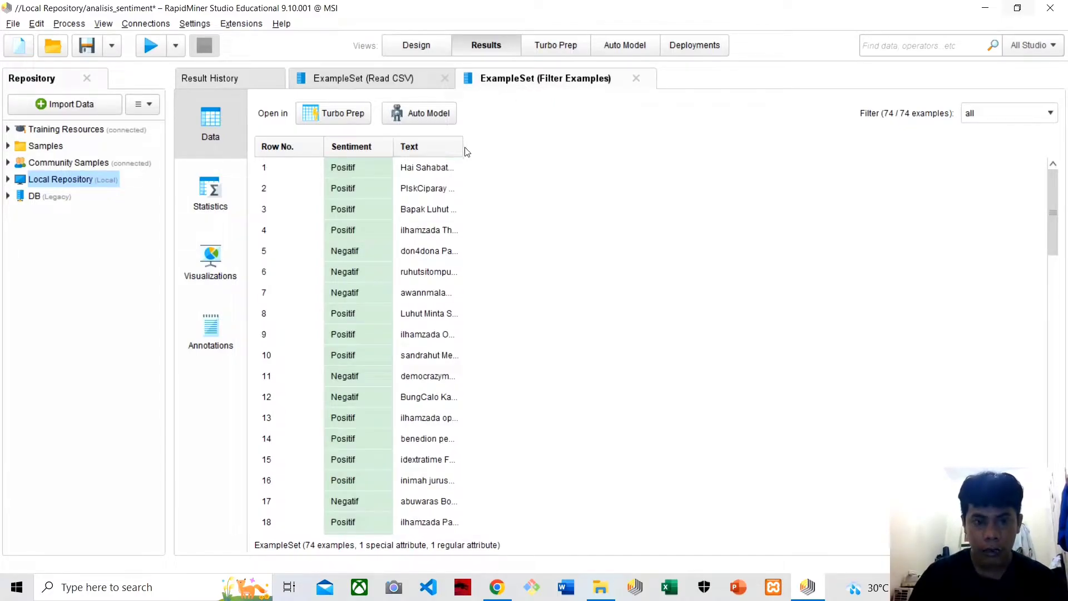
{"action": "scroll", "coordinate": [385, 281], "scroll_direction": "down", "scroll_amount": 18}
{"action": "scroll", "coordinate": [385, 282], "scroll_direction": "up", "scroll_amount": 13}
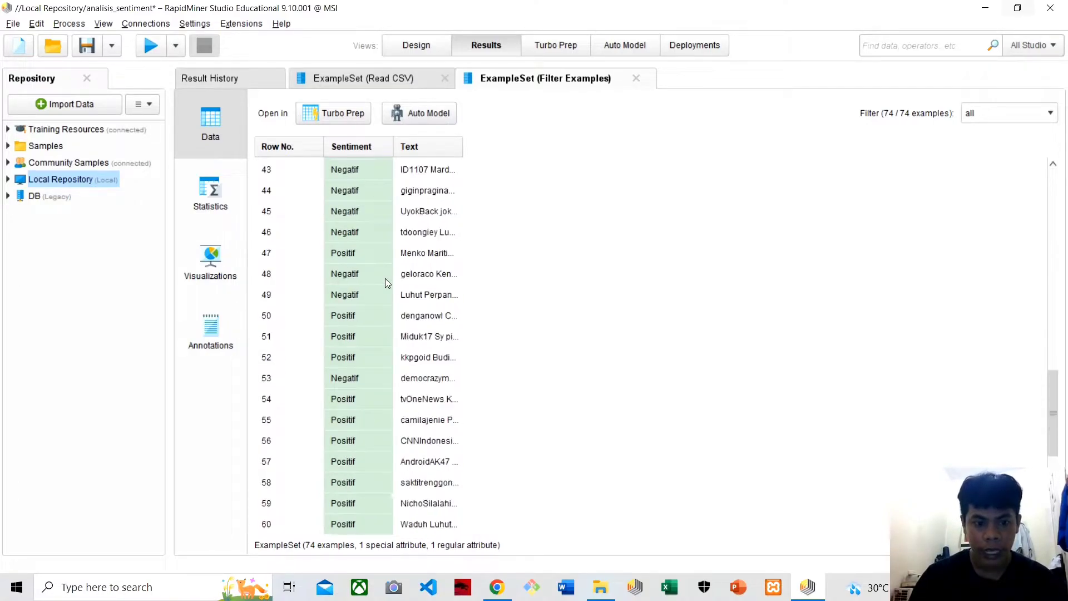
{"action": "scroll", "coordinate": [386, 283], "scroll_direction": "down", "scroll_amount": 12}
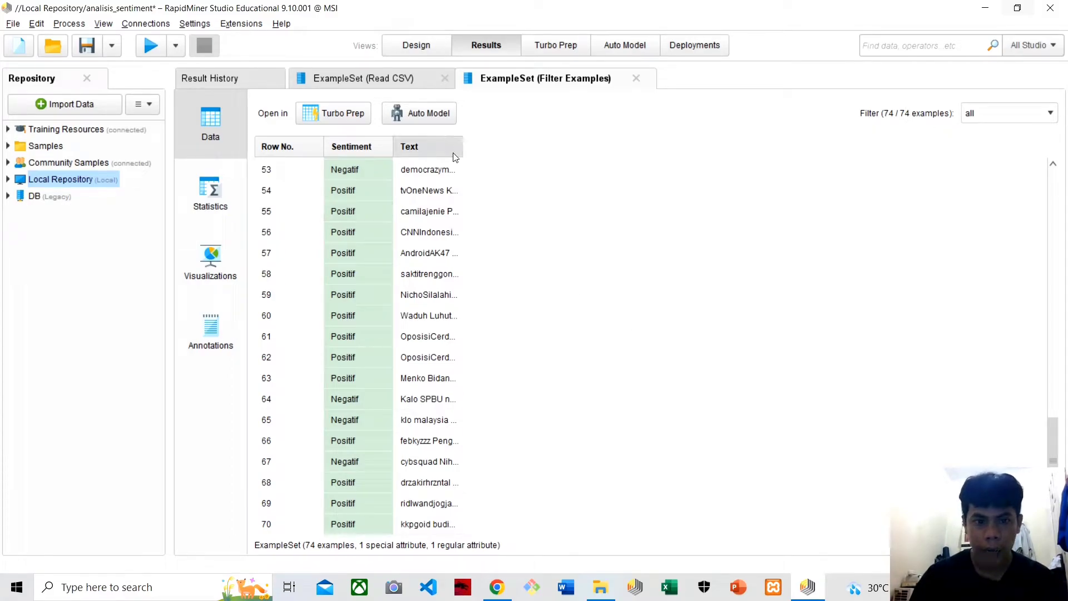
{"action": "left_click_drag", "start_coordinate": [462, 157], "coordinate": [1014, 147]}
{"action": "scroll", "coordinate": [606, 401], "scroll_direction": "down", "scroll_amount": 2}
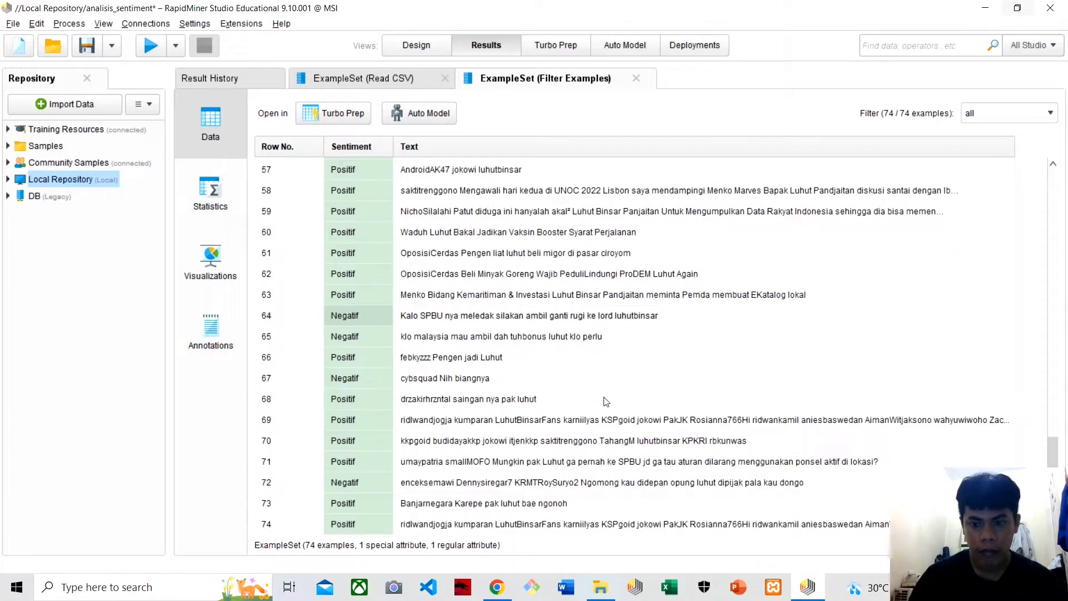
{"action": "scroll", "coordinate": [606, 401], "scroll_direction": "up", "scroll_amount": 19}
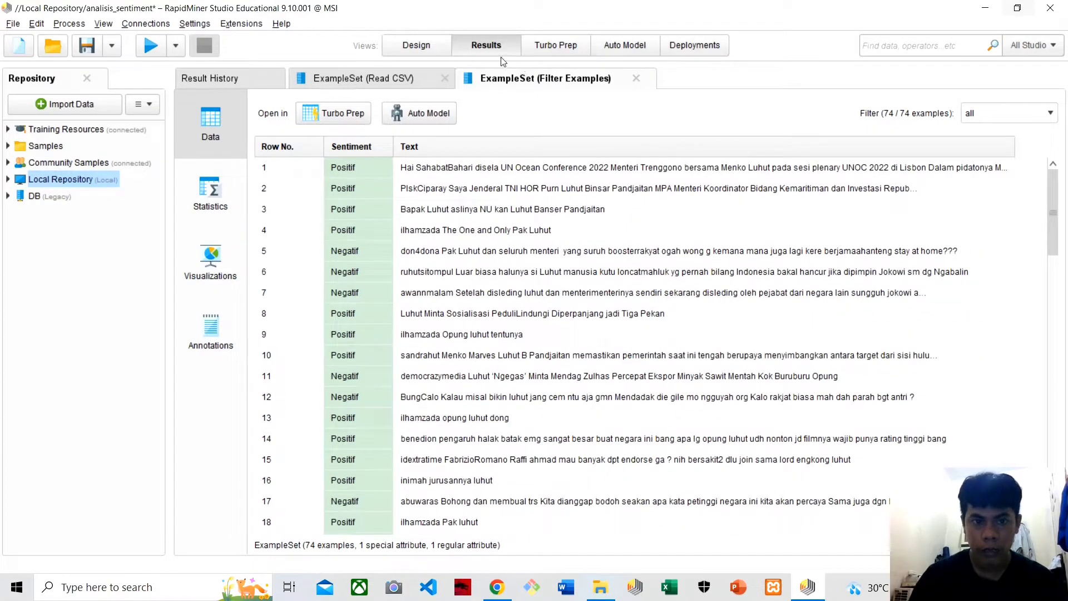
Step: Remove the original-output connection of Filter Examples in the process design and insert Nominal to Text after Filter Examples on the example connection
{"action": "left_click", "coordinate": [419, 43]}
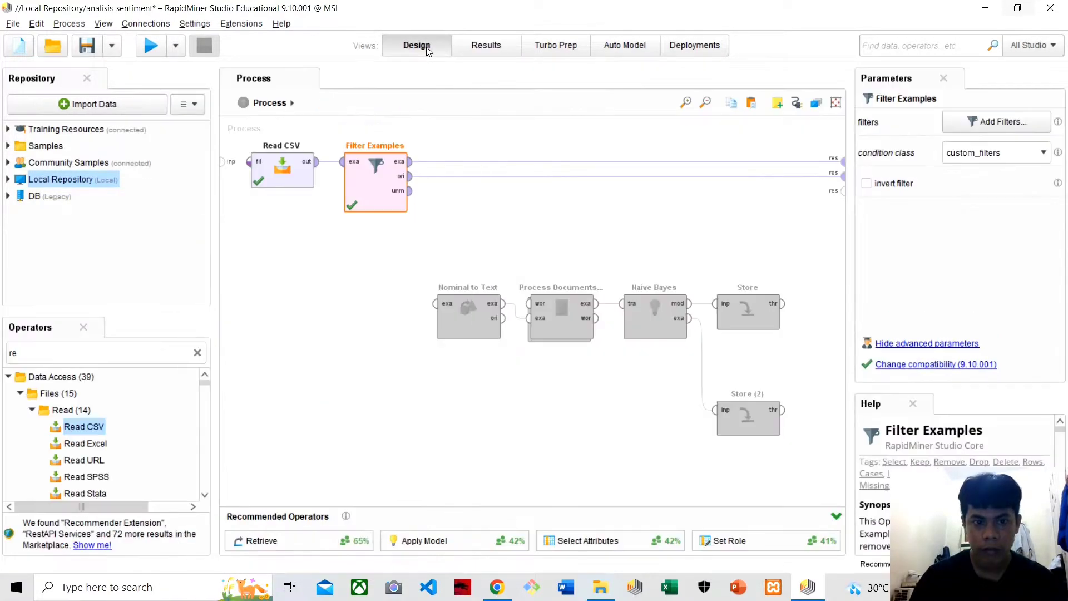
{"action": "left_click", "coordinate": [625, 176]}
{"action": "key", "text": "Delete"}
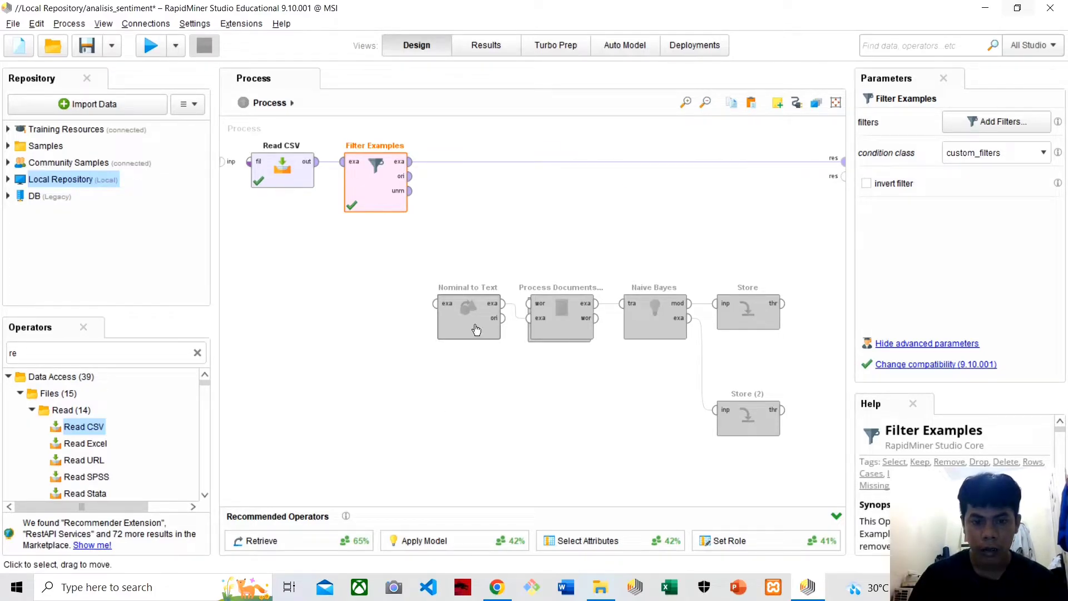
{"action": "left_click_drag", "start_coordinate": [485, 319], "coordinate": [477, 186]}
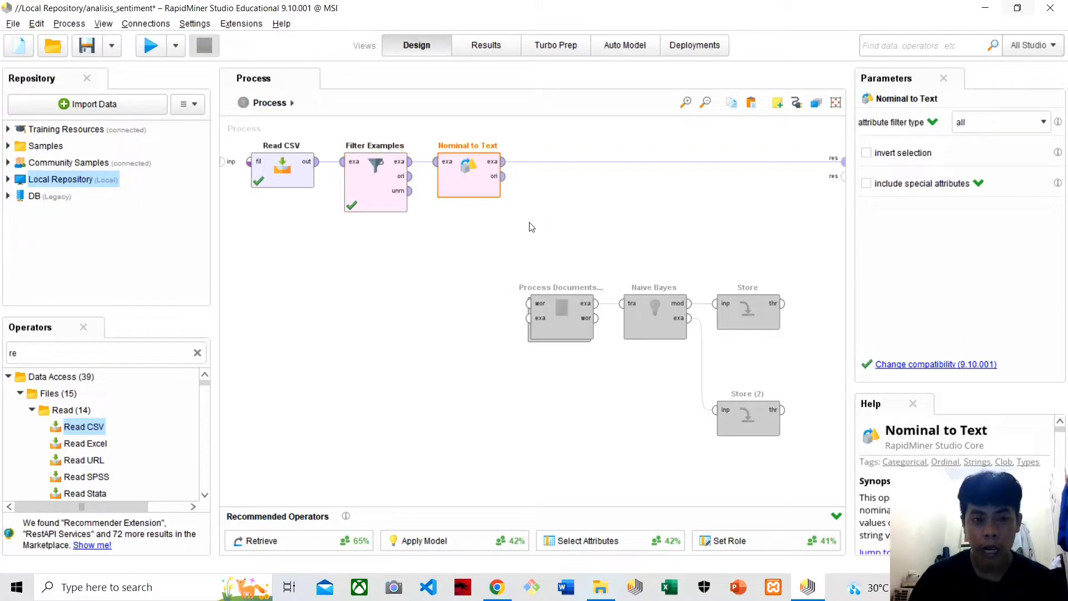
{"action": "left_click", "coordinate": [396, 206]}
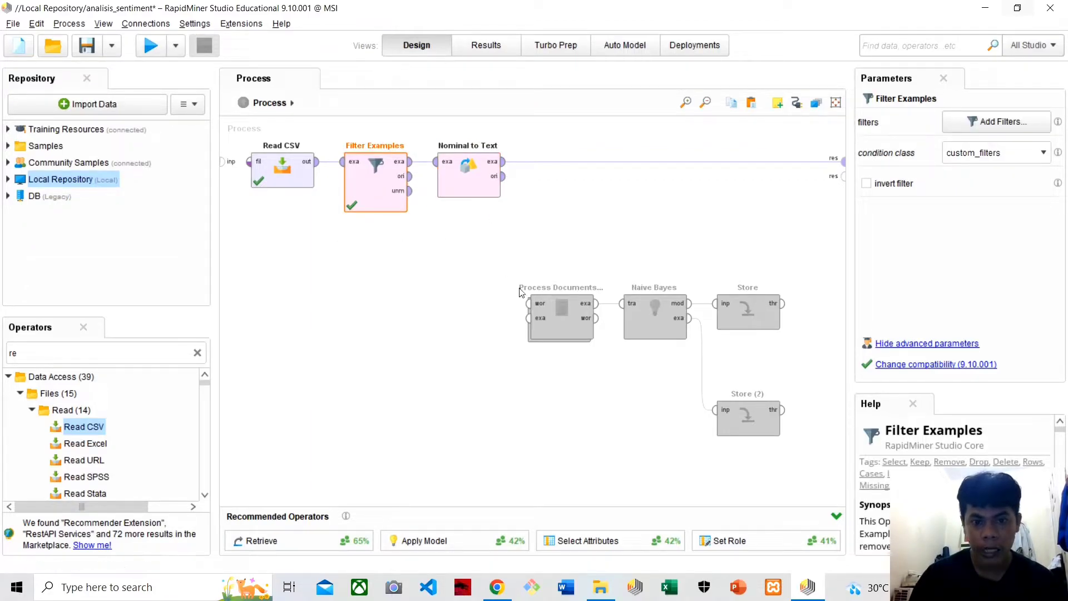
{"action": "left_click", "coordinate": [500, 382]}
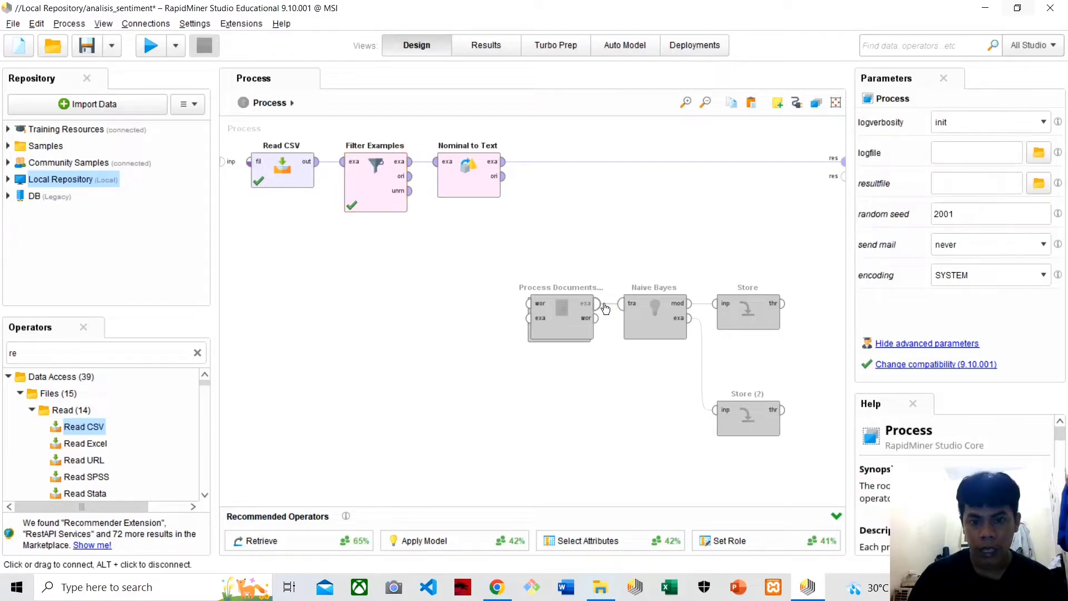
Step: Place Process Documents from Data beside Nominal to Text and check the text-processing operators in its subprocess
{"action": "left_click_drag", "start_coordinate": [564, 325], "coordinate": [559, 189]}
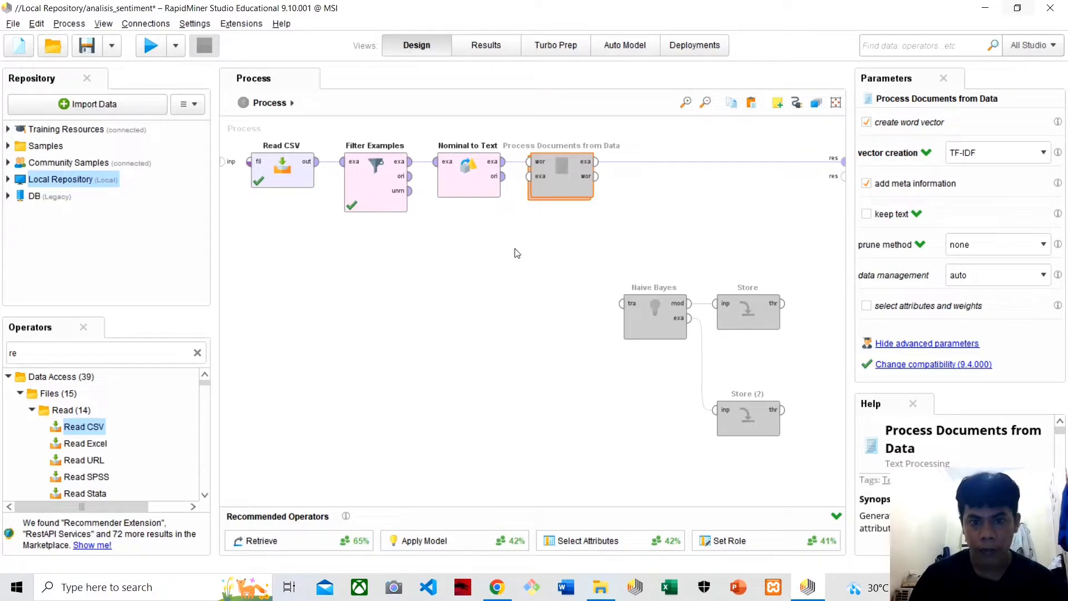
{"action": "double_click", "coordinate": [559, 168]}
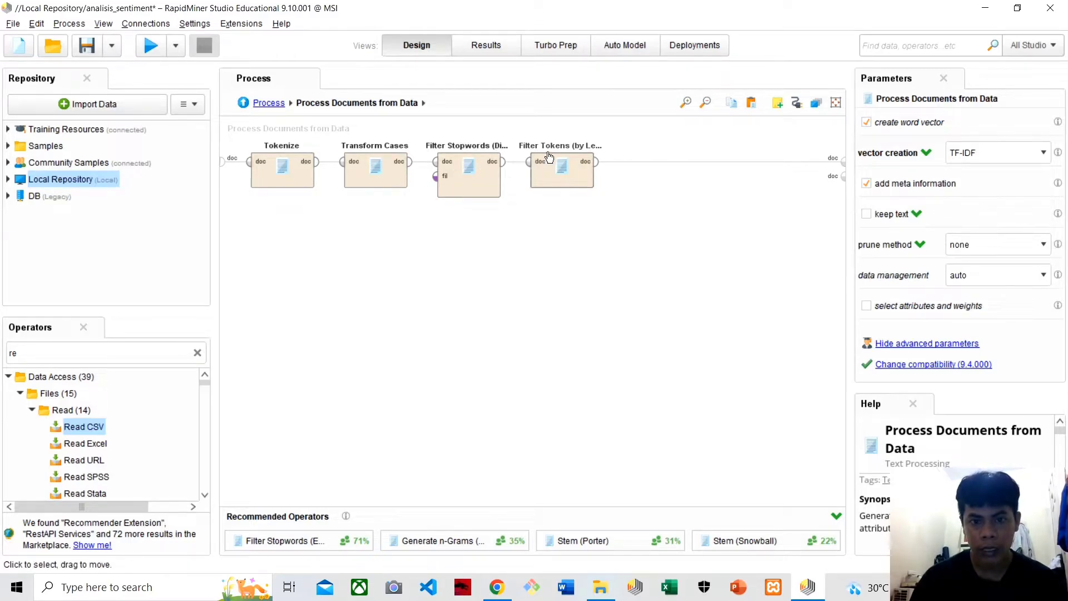
{"action": "left_click", "coordinate": [246, 105]}
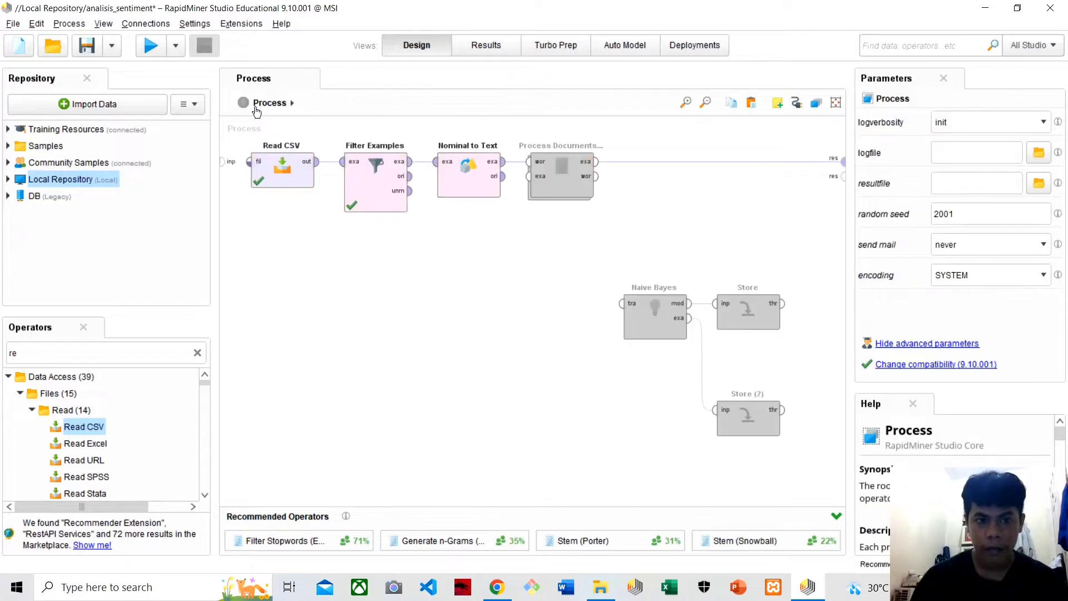
Step: Feed Nominal to Text's example output into Process Documents' example input, and connect its example and word list outputs to the process result ports
{"action": "left_click", "coordinate": [469, 180]}
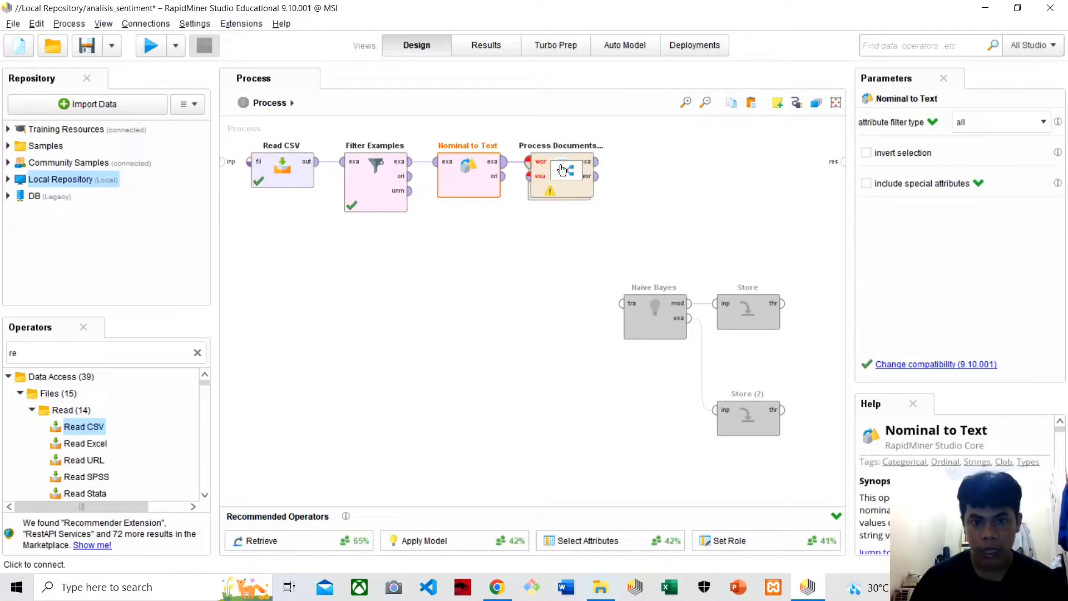
{"action": "left_click_drag", "start_coordinate": [503, 161], "coordinate": [526, 181]}
{"action": "left_click_drag", "start_coordinate": [598, 162], "coordinate": [841, 168]}
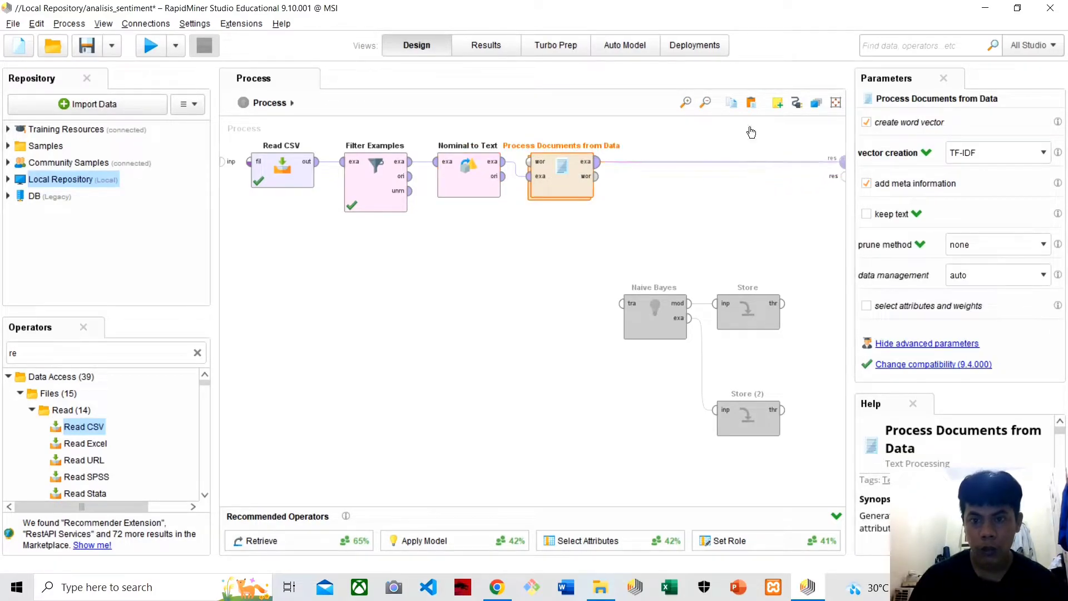
{"action": "left_click_drag", "start_coordinate": [603, 178], "coordinate": [843, 176]}
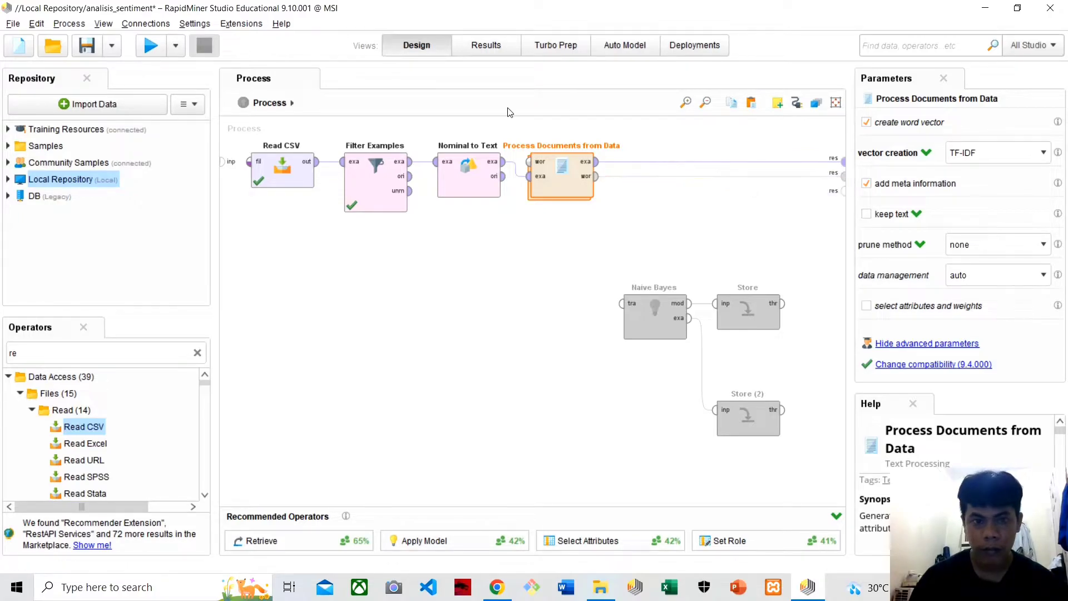
Step: Run the process and look through the resulting WordList and the word-vector ExampleSet of Process Documents from Data
{"action": "left_click", "coordinate": [150, 45]}
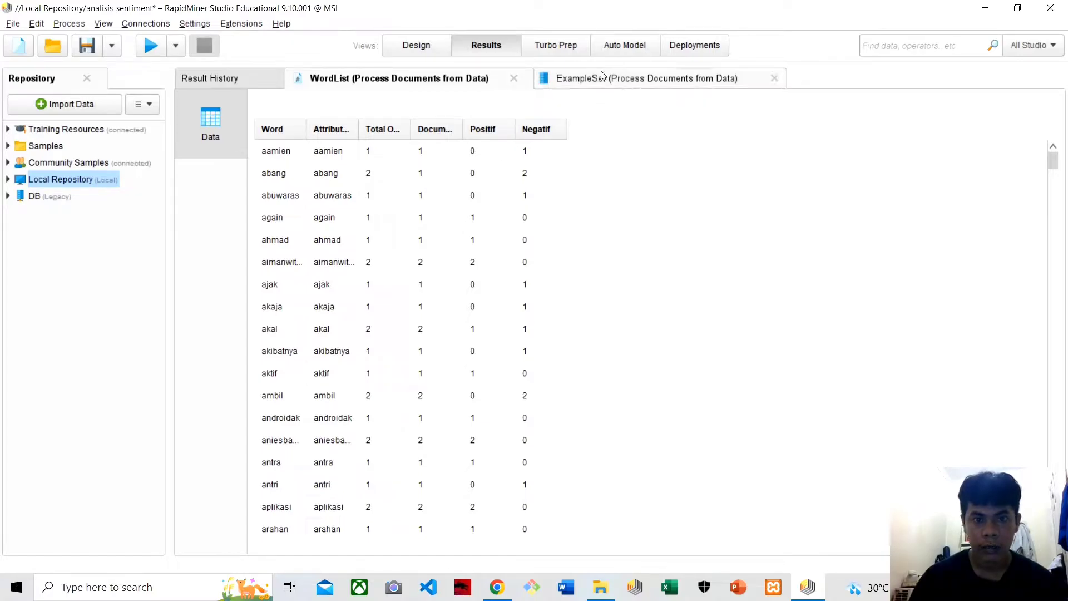
{"action": "left_click_drag", "start_coordinate": [566, 128], "coordinate": [692, 109]}
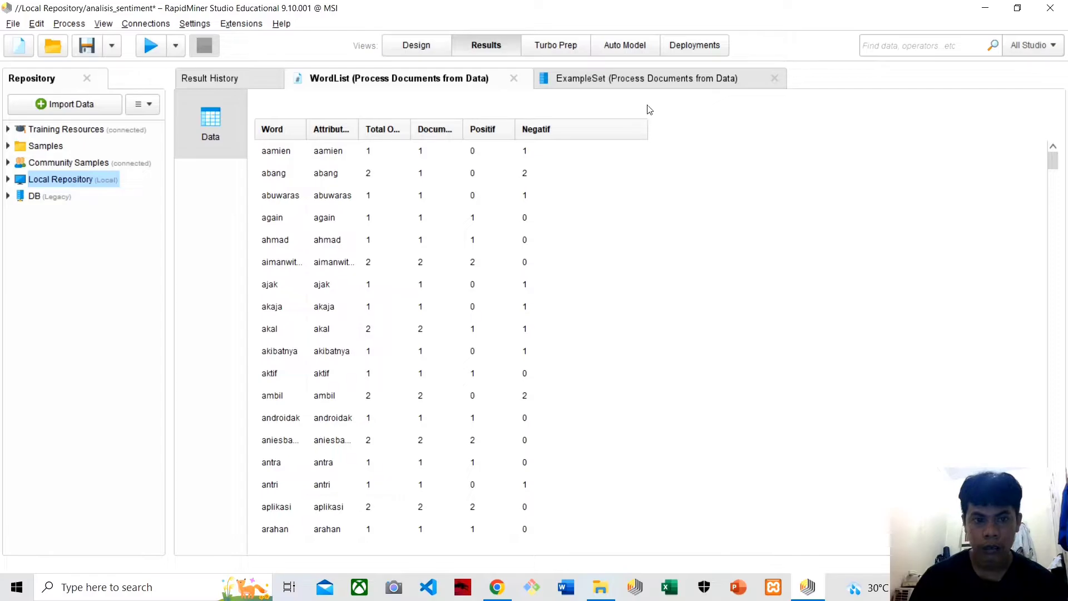
{"action": "left_click", "coordinate": [614, 83]}
{"action": "scroll", "coordinate": [578, 202], "scroll_direction": "down", "scroll_amount": 2}
{"action": "scroll", "coordinate": [579, 201], "scroll_direction": "down", "scroll_amount": 15}
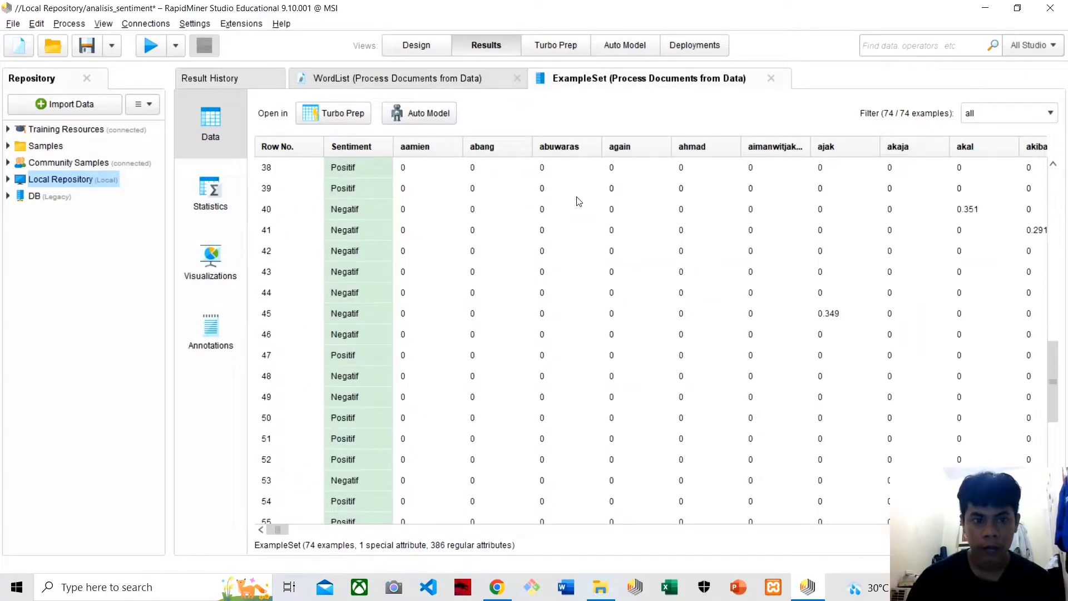
{"action": "scroll", "coordinate": [579, 201], "scroll_direction": "up", "scroll_amount": 10}
{"action": "scroll", "coordinate": [578, 202], "scroll_direction": "up", "scroll_amount": 8}
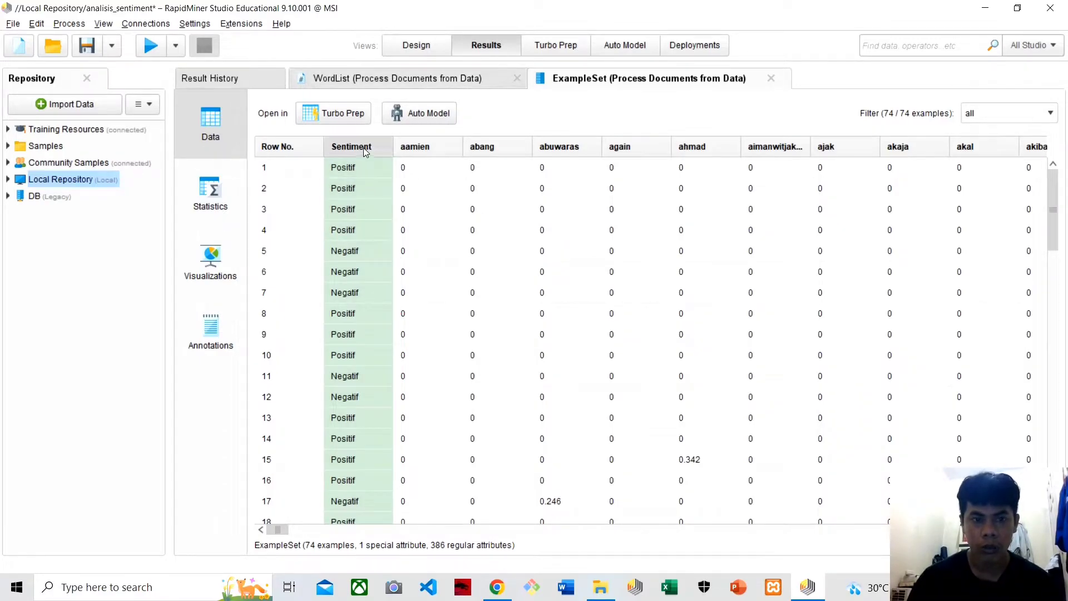
Step: Enable keep text for Process Documents from Data in the process design and rerun the process
{"action": "left_click", "coordinate": [424, 53]}
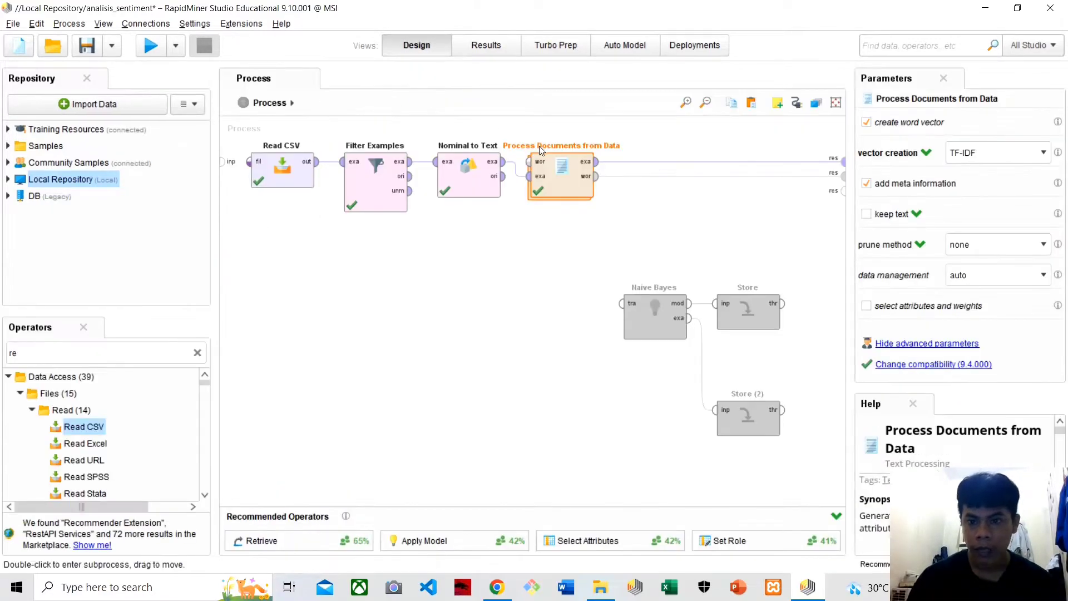
{"action": "left_click", "coordinate": [868, 215]}
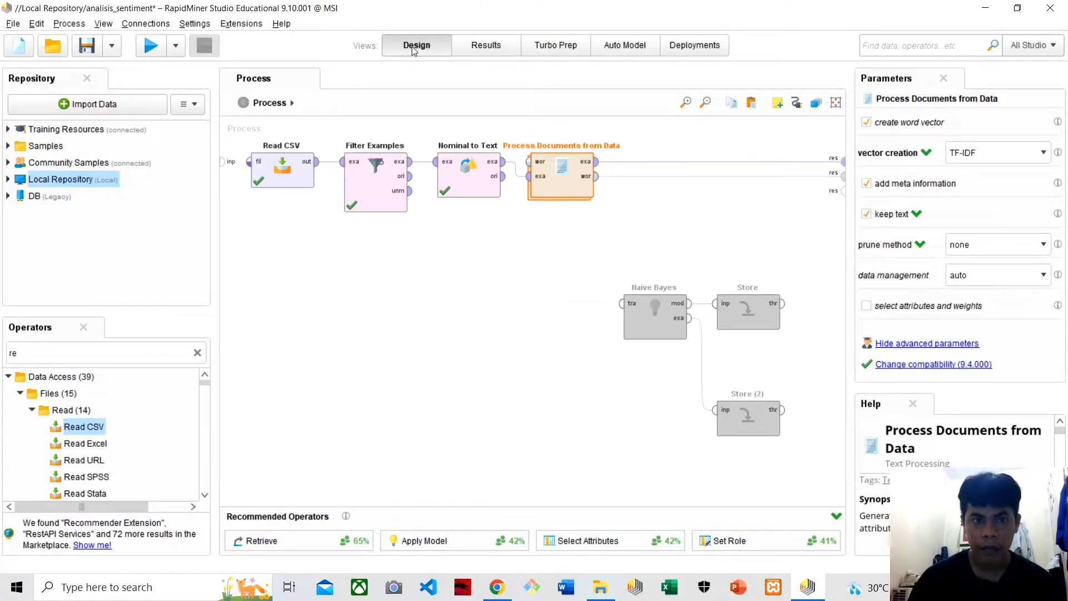
{"action": "left_click", "coordinate": [151, 46]}
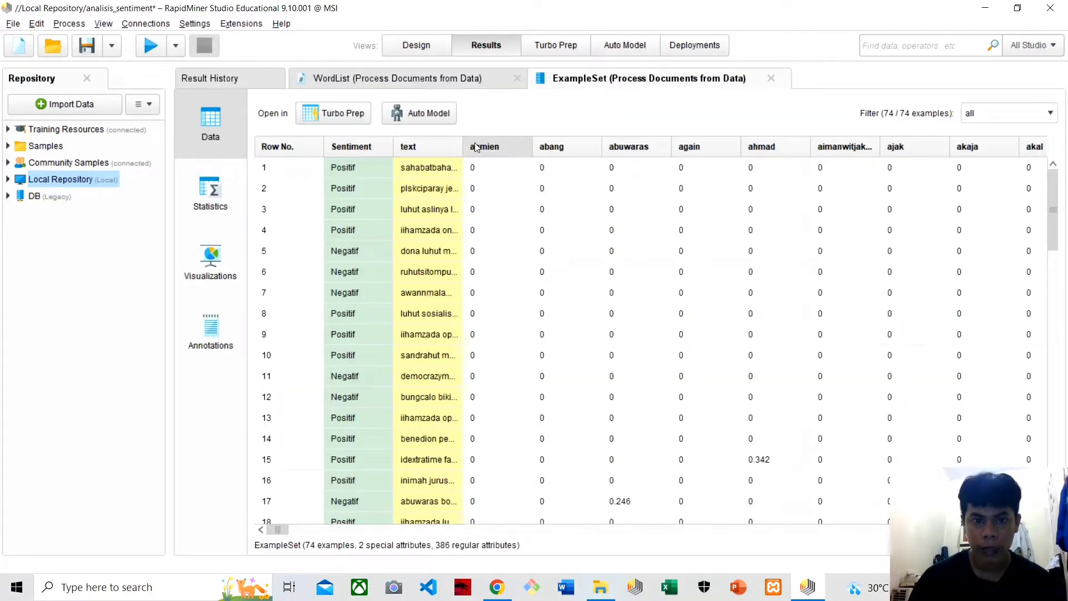
Step: Widen the ExampleSet's text column and compare row 17's tweet text with its word-vector values
{"action": "left_click_drag", "start_coordinate": [463, 146], "coordinate": [688, 146]}
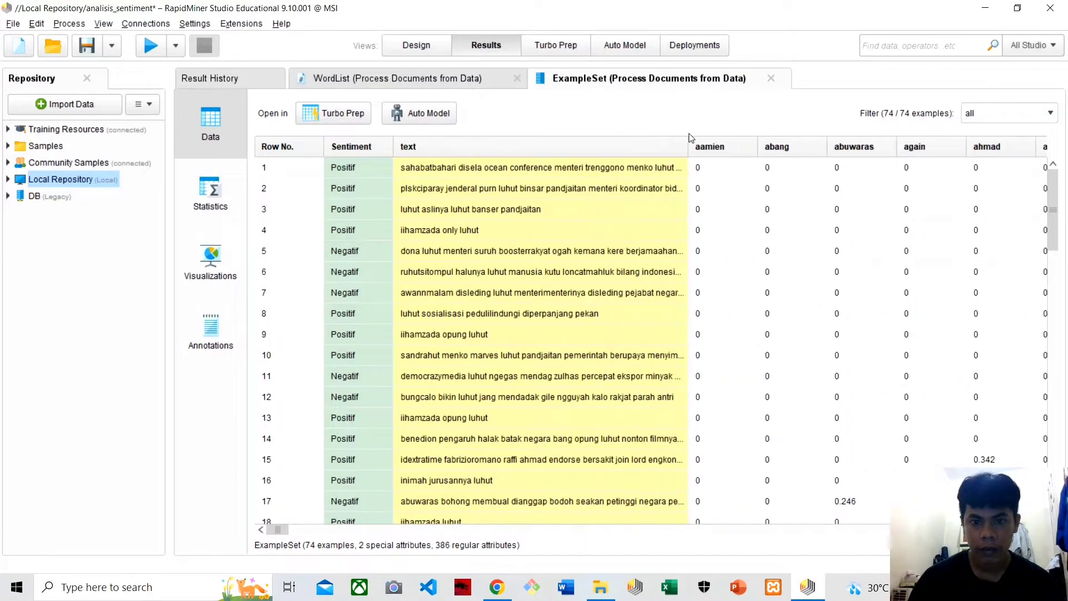
{"action": "left_click", "coordinate": [715, 147]}
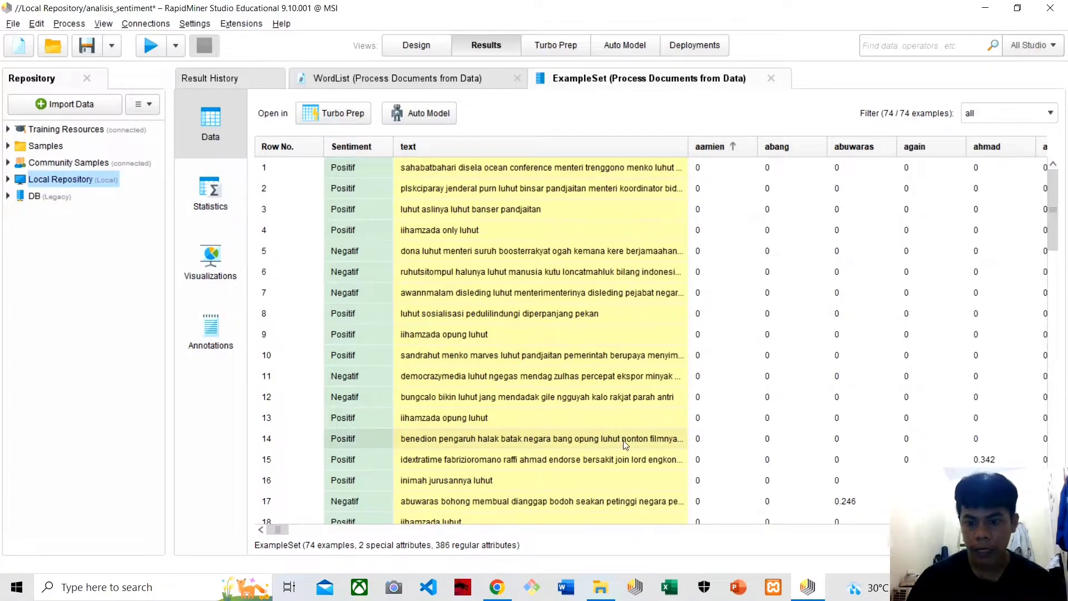
{"action": "left_click", "coordinate": [815, 504]}
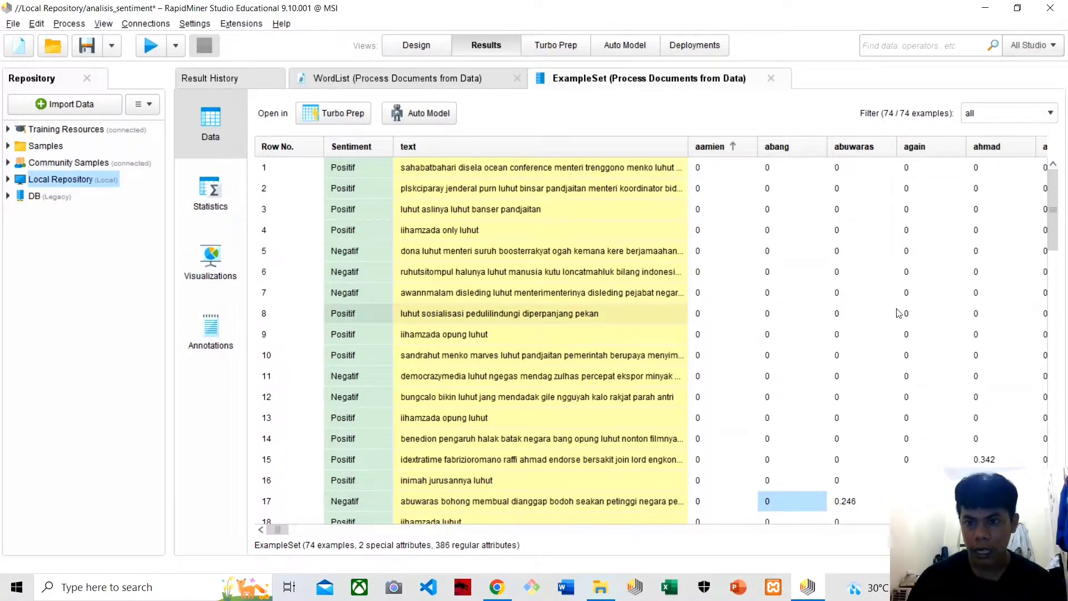
{"action": "left_click", "coordinate": [847, 500]}
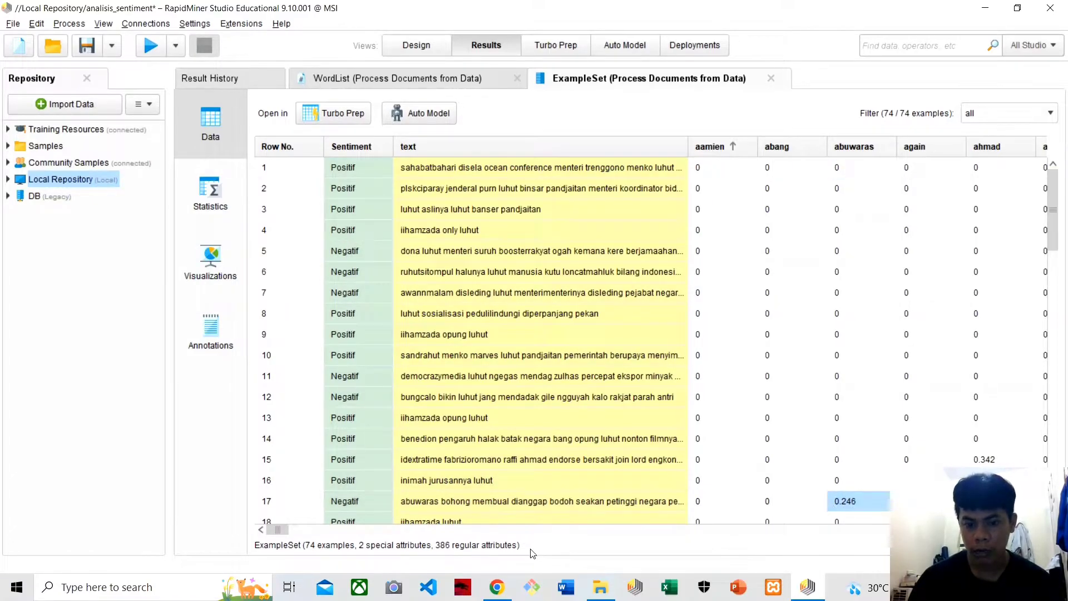
{"action": "left_click", "coordinate": [481, 504]}
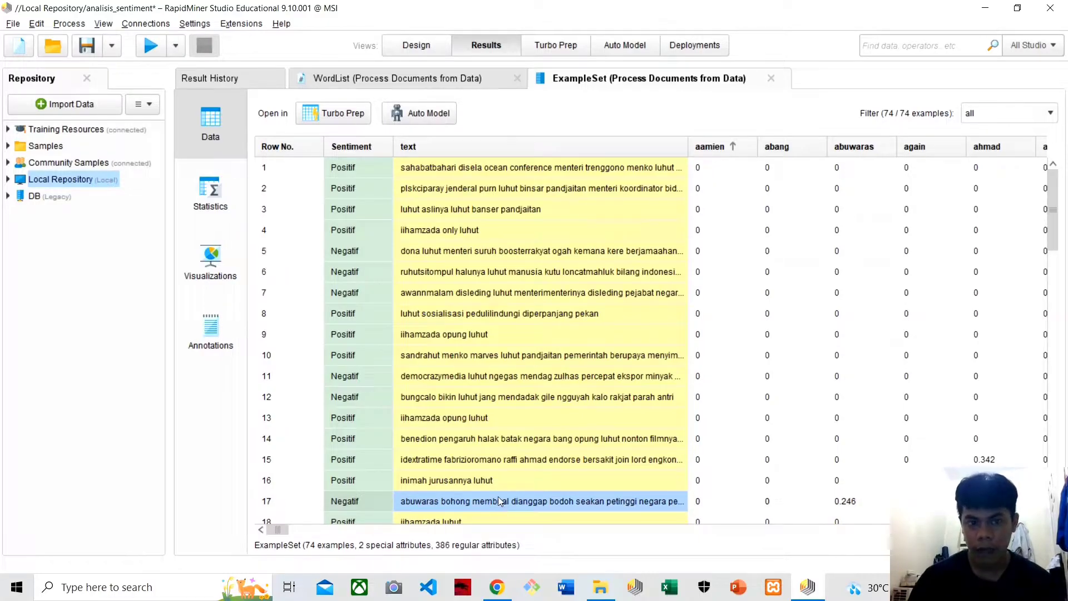
Step: Return to the process design, look up the Naive Bayes operator, and place the existing Naive Bayes beside Process Documents from Data
{"action": "left_click", "coordinate": [417, 46]}
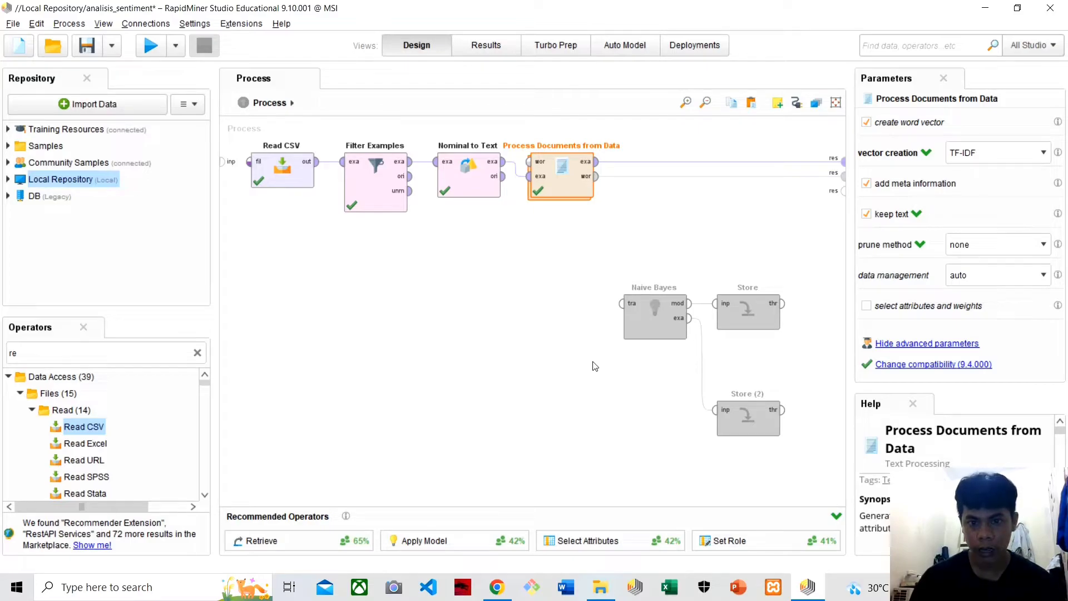
{"action": "left_click", "coordinate": [197, 352]}
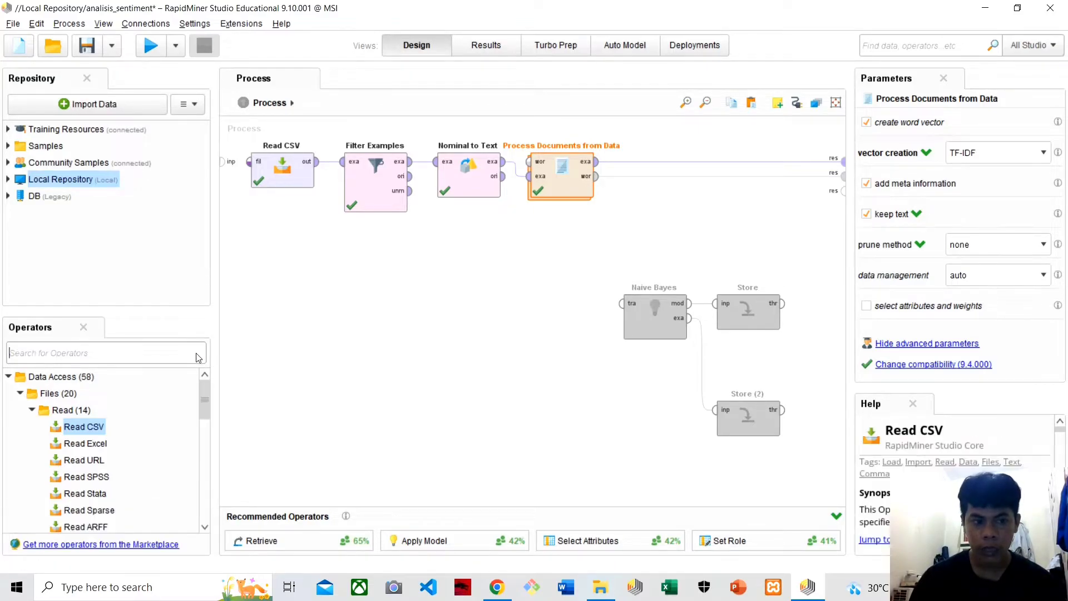
{"action": "type", "text": "NAI"}
{"action": "key", "text": "BackSpace"}
{"action": "key", "text": "BackSpace"}
{"action": "key", "text": "BackSpace"}
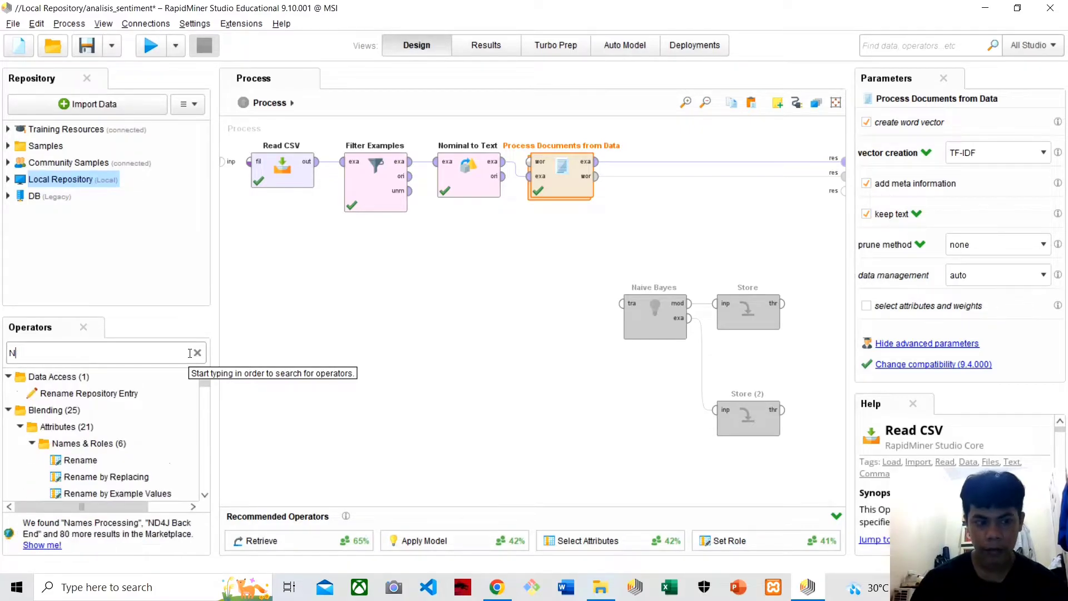
{"action": "type", "text": "naive"}
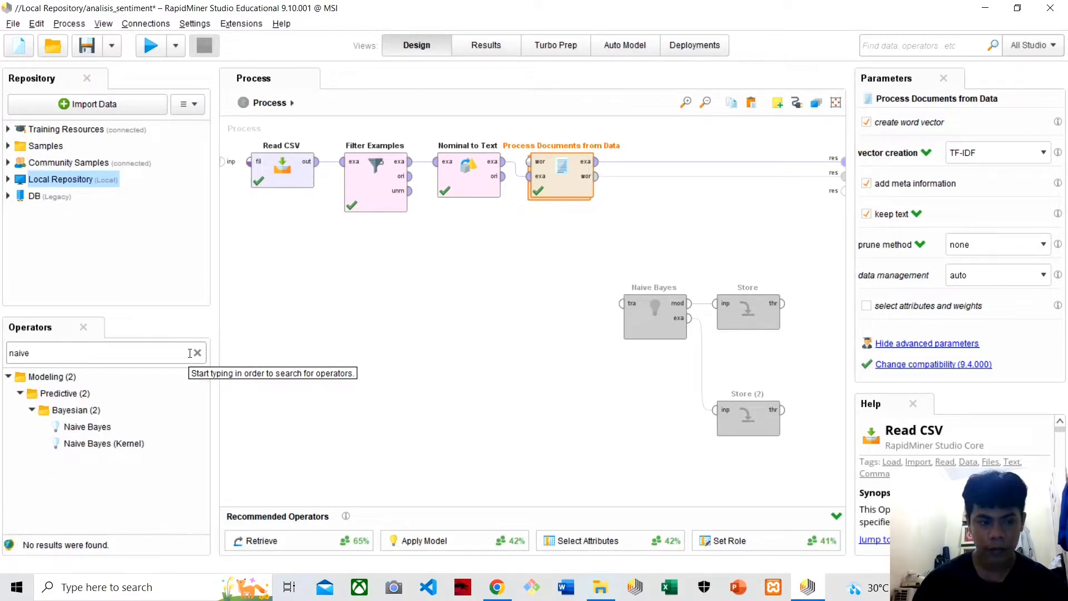
{"action": "left_click", "coordinate": [89, 427]}
{"action": "left_click", "coordinate": [640, 319]}
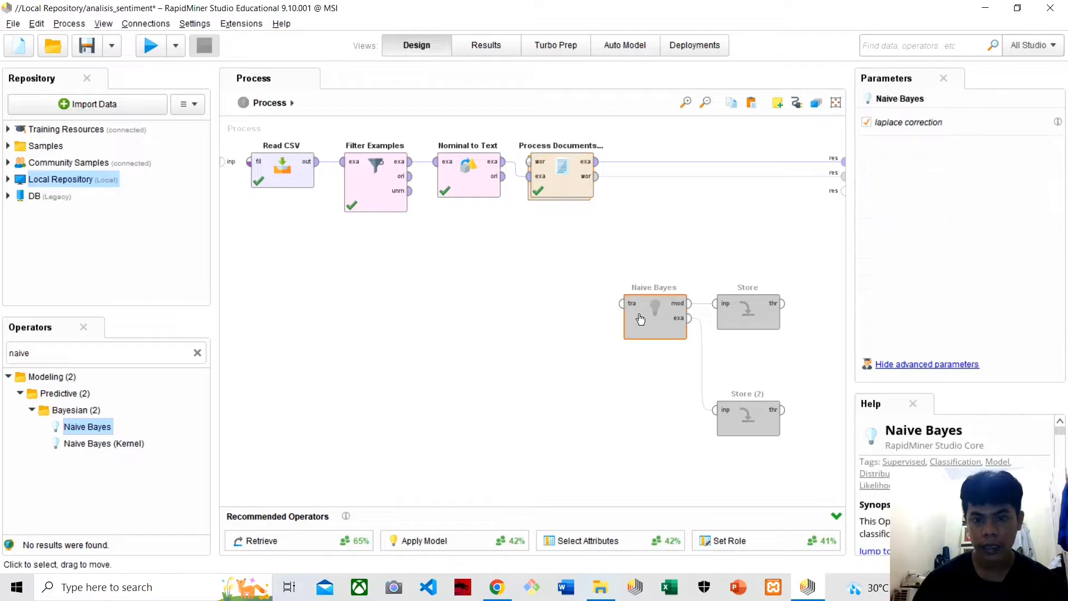
{"action": "left_click_drag", "start_coordinate": [641, 319], "coordinate": [640, 177]}
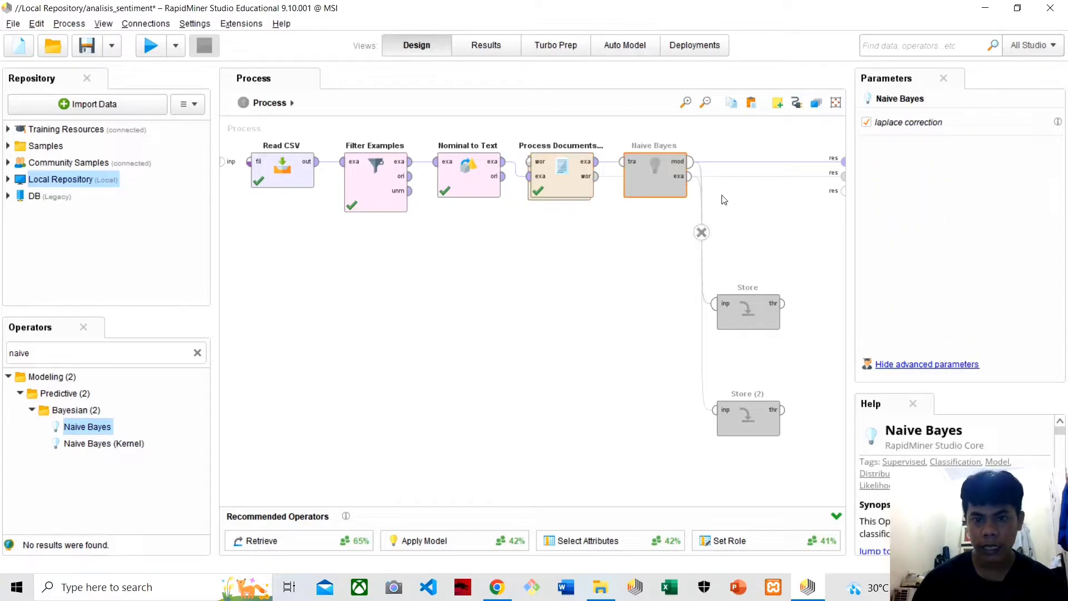
Step: Remove the connections from Naive Bayes to both Store operators and from Process Documents from Data to the process results
{"action": "left_click", "coordinate": [701, 232]}
{"action": "left_click", "coordinate": [703, 296]}
{"action": "left_click", "coordinate": [719, 177]}
{"action": "left_click", "coordinate": [719, 163]}
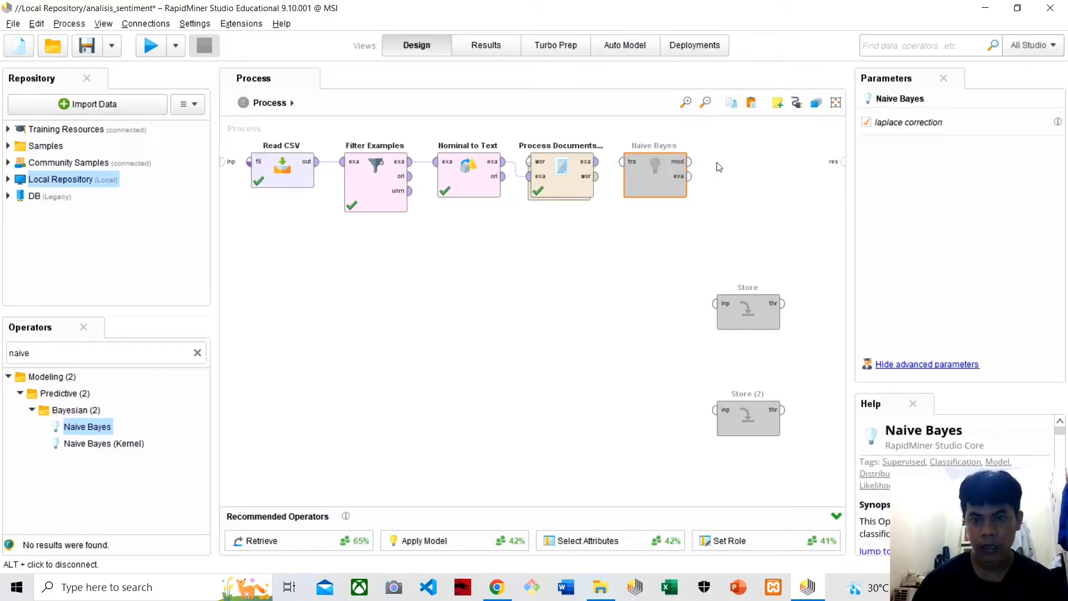
Step: Connect Process Documents from Data's example output to Naive Bayes' training input
{"action": "left_click", "coordinate": [591, 167]}
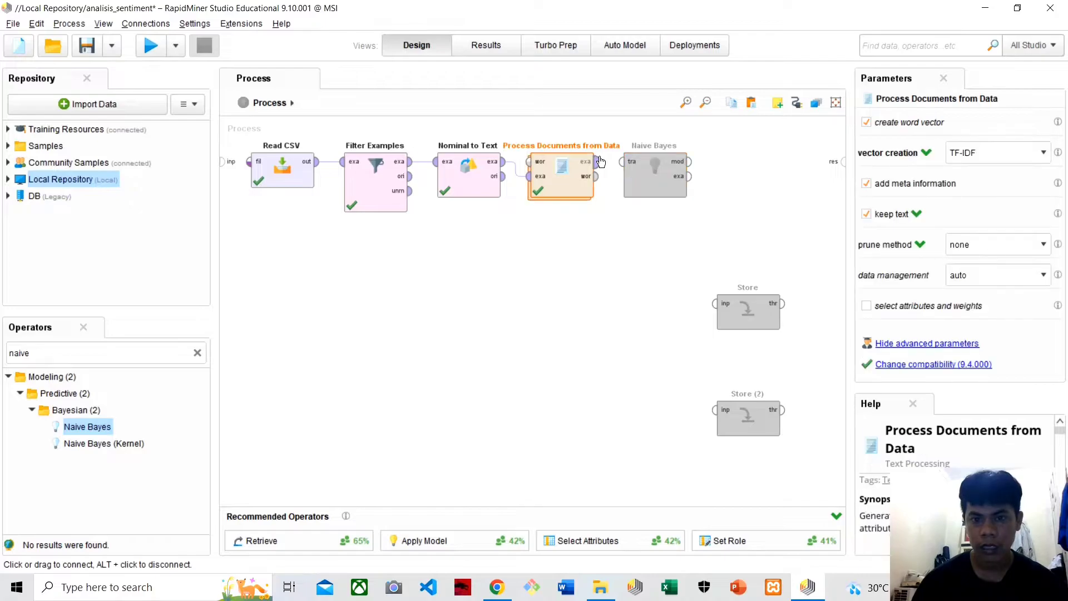
{"action": "left_click", "coordinate": [620, 163]}
{"action": "left_click", "coordinate": [644, 271]}
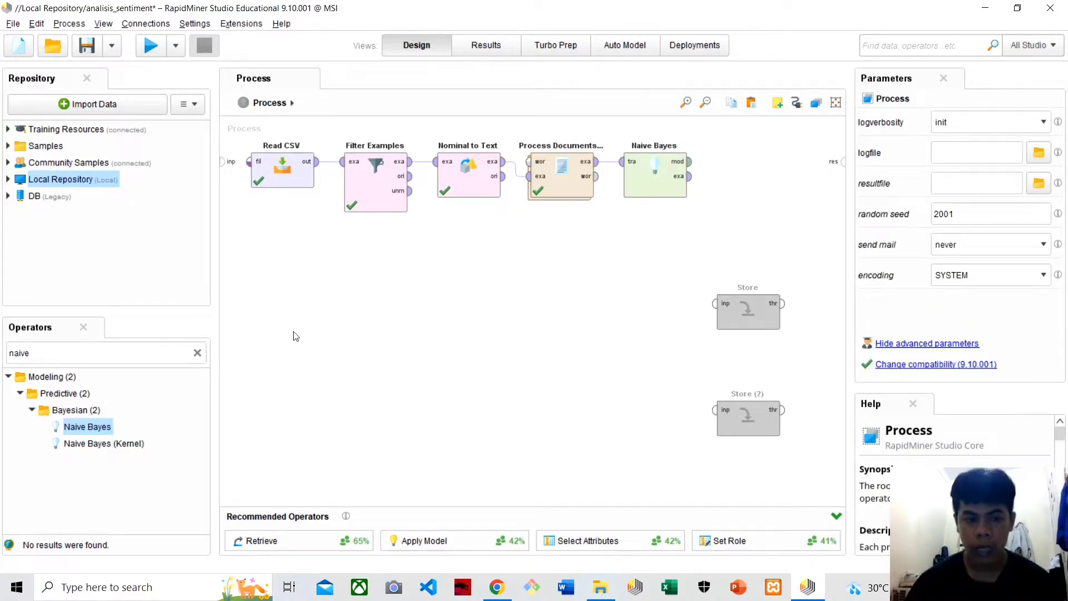
Step: Clear the operator search, place Store beside Naive Bayes, and move Store (2) just below Store
{"action": "left_click", "coordinate": [197, 353]}
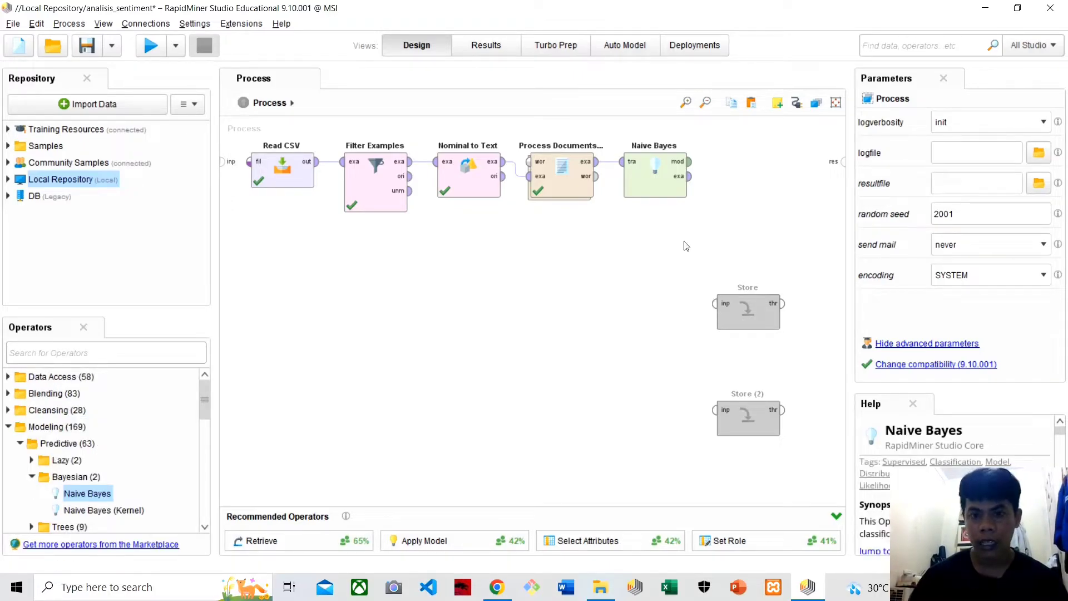
{"action": "left_click_drag", "start_coordinate": [751, 307], "coordinate": [751, 160]}
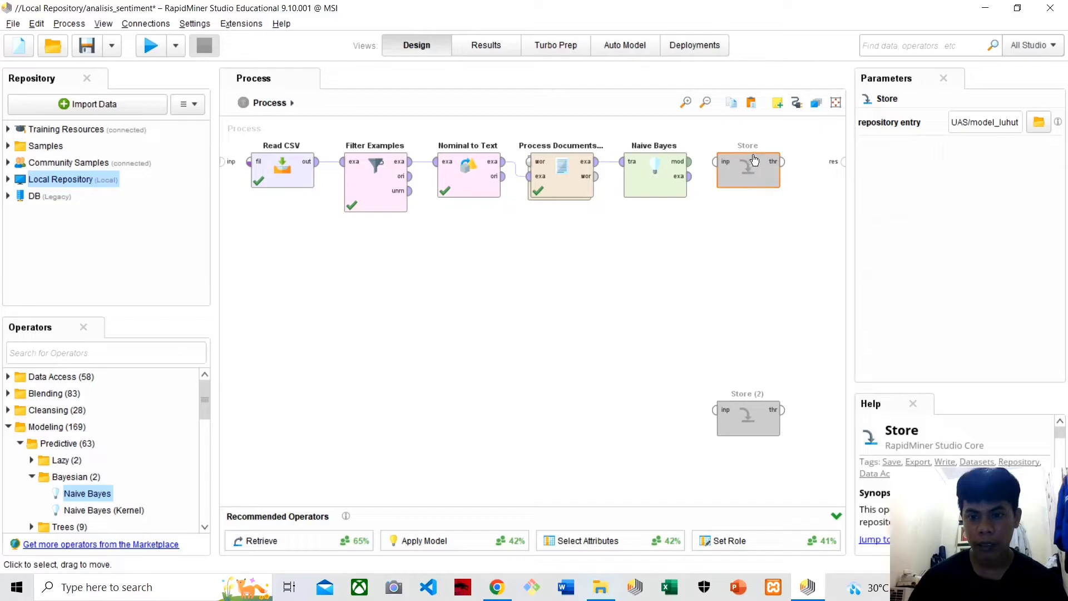
{"action": "left_click_drag", "start_coordinate": [746, 415], "coordinate": [744, 277]}
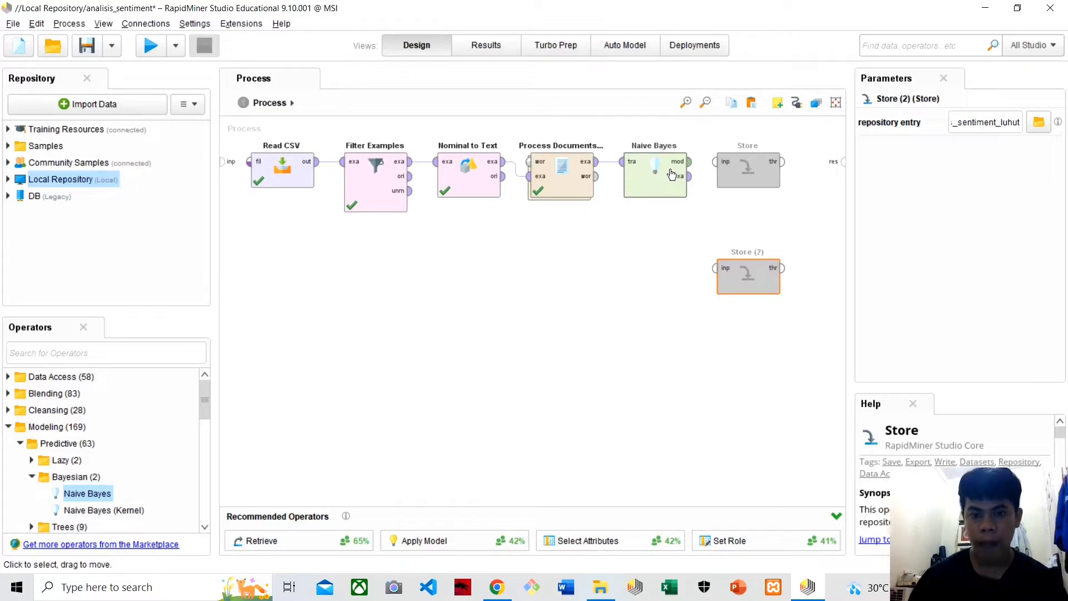
Step: Recheck the ExampleSet result, and connect Naive Bayes' model output to Store and its example output to Store (2)
{"action": "left_click", "coordinate": [564, 177]}
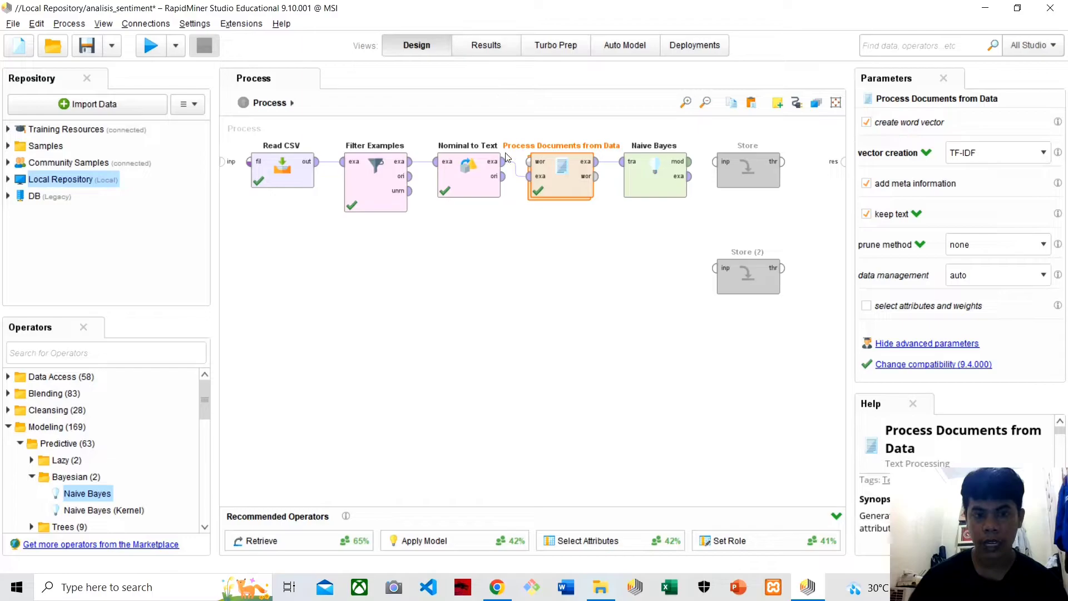
{"action": "left_click", "coordinate": [485, 49]}
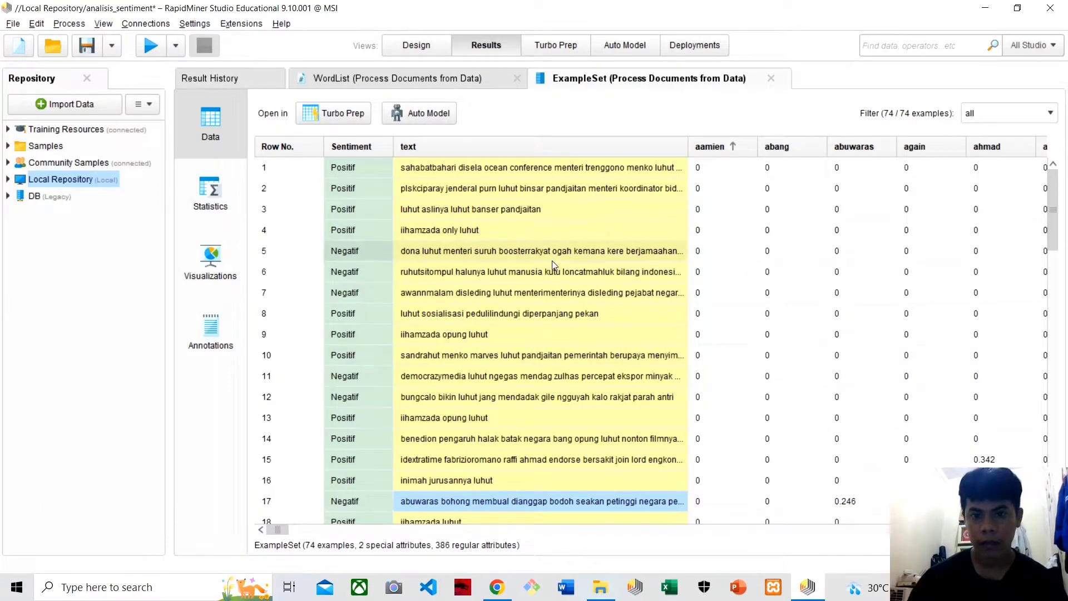
{"action": "left_click", "coordinate": [419, 45]}
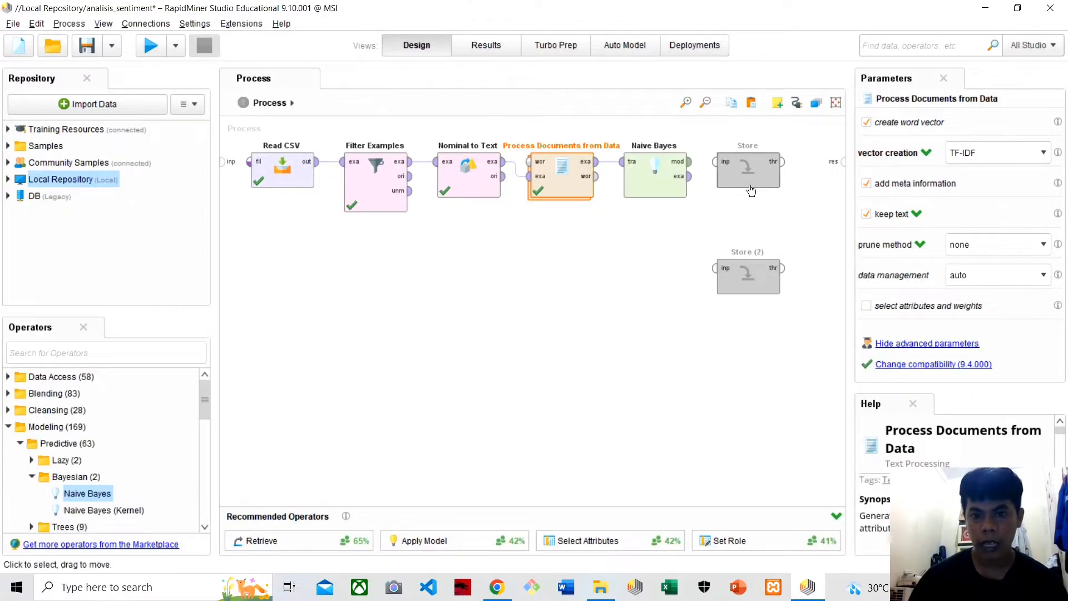
{"action": "left_click", "coordinate": [690, 162]}
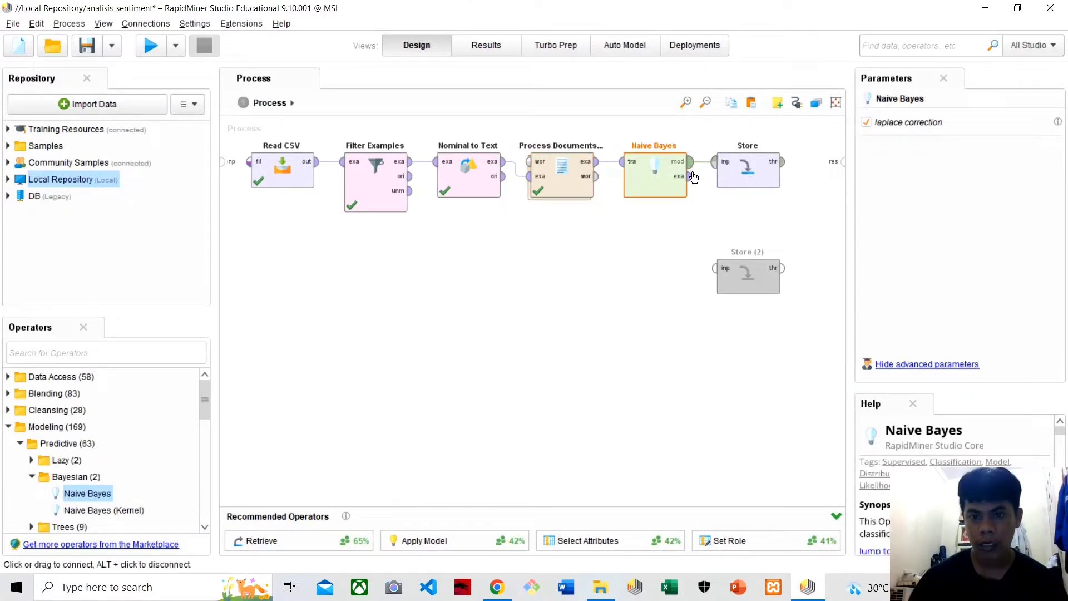
{"action": "left_click", "coordinate": [715, 268]}
Step: Set Store's repository entry to model_naive_bayes-luhut in the UAS folder
{"action": "left_click", "coordinate": [736, 183]}
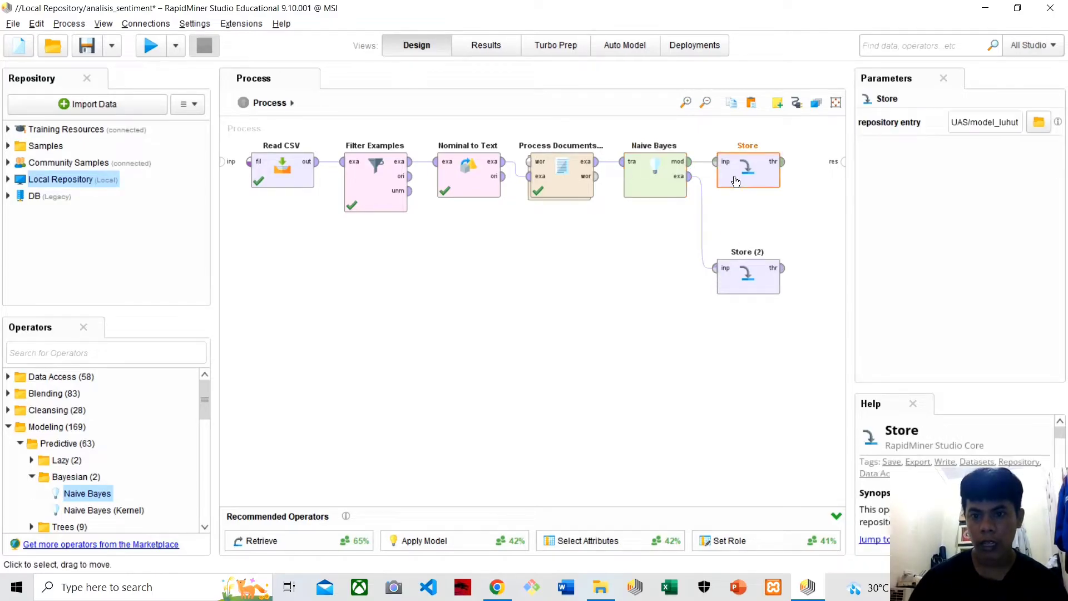
{"action": "double_click", "coordinate": [735, 183]}
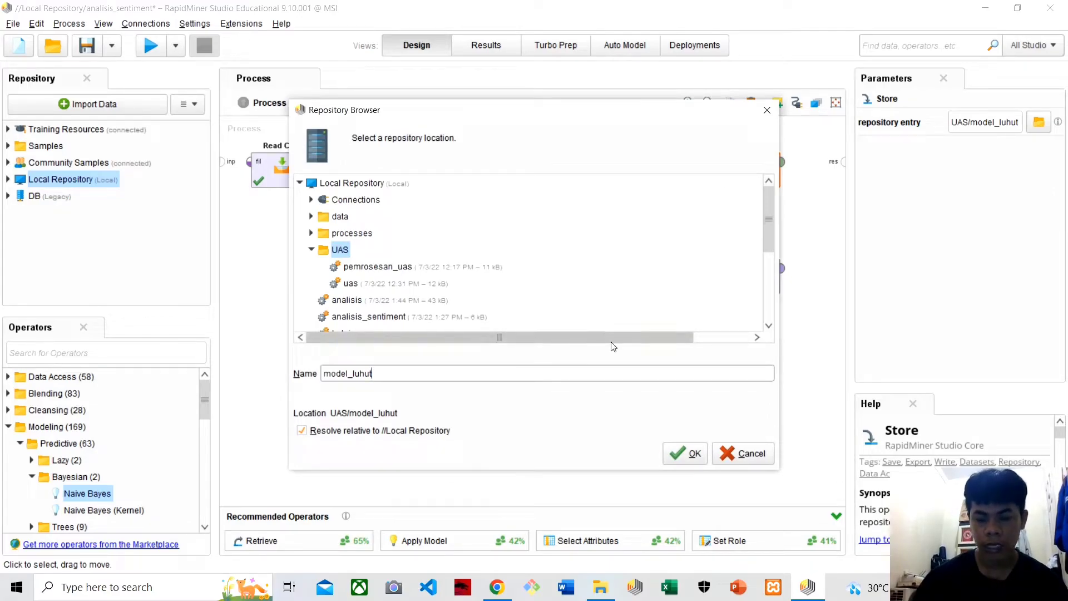
{"action": "key", "text": "BackSpace"}
{"action": "key", "text": "BackSpace"}
{"action": "key", "text": "BackSpace"}
{"action": "key", "text": "BackSpace"}
{"action": "key", "text": "BackSpace"}
{"action": "key", "text": "BackSpace"}
{"action": "key", "text": "BackSpace"}
{"action": "key", "text": "BackSpace"}
{"action": "key", "text": "BackSpace"}
{"action": "key", "text": "BackSpace"}
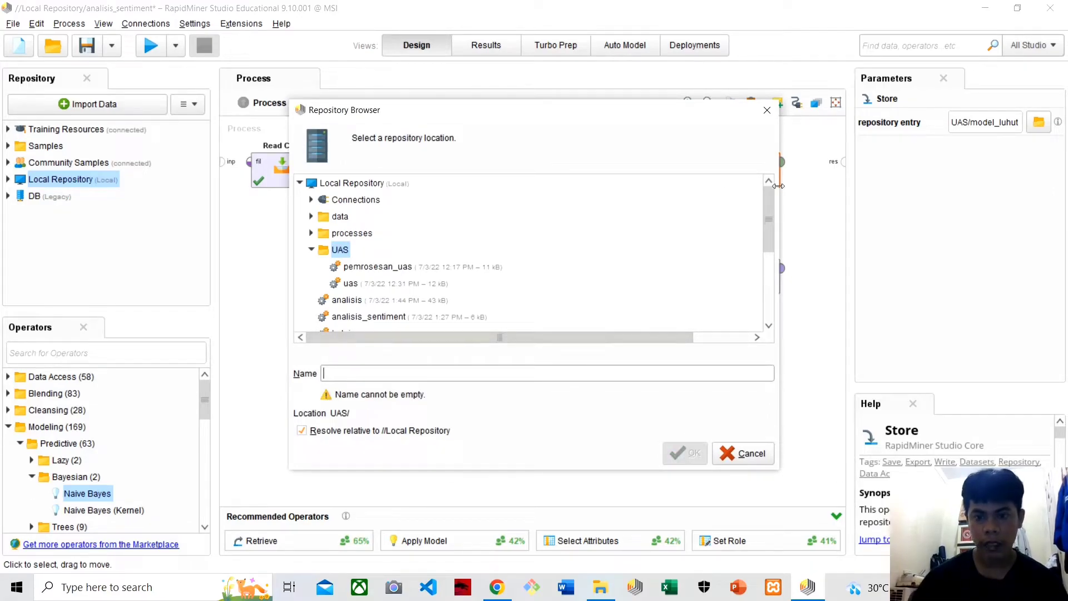
{"action": "mouse_move", "coordinate": [770, 199]}
{"action": "left_mouse_down"}
{"action": "mouse_move", "coordinate": [767, 263]}
{"action": "mouse_move", "coordinate": [771, 193]}
{"action": "left_mouse_up"}
{"action": "type", "text": "m"}
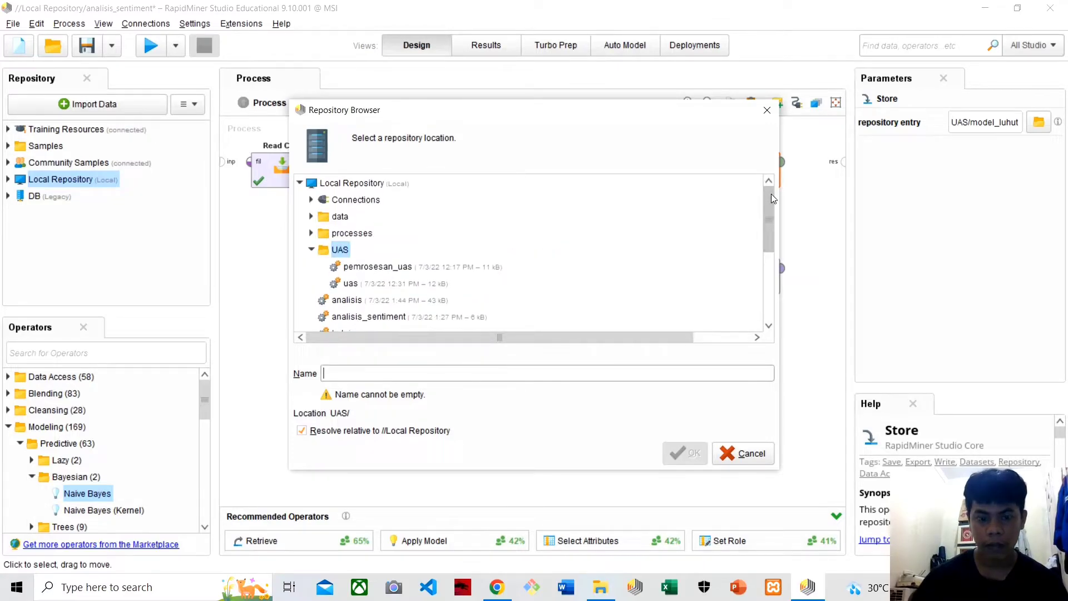
{"action": "type", "text": "odel_naive"}
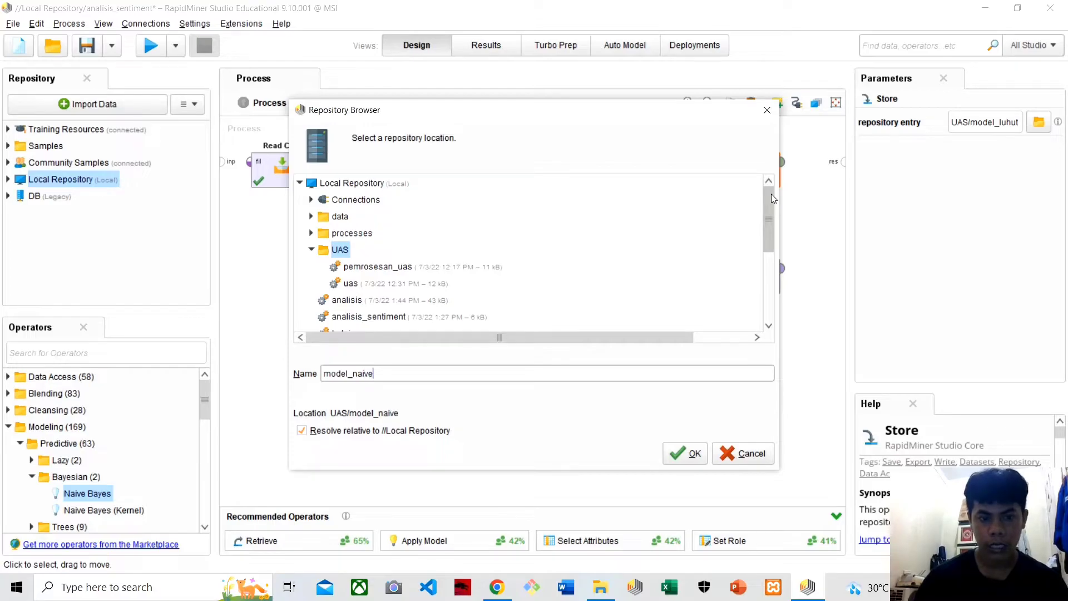
{"action": "type", "text": "_bayes-luhut"}
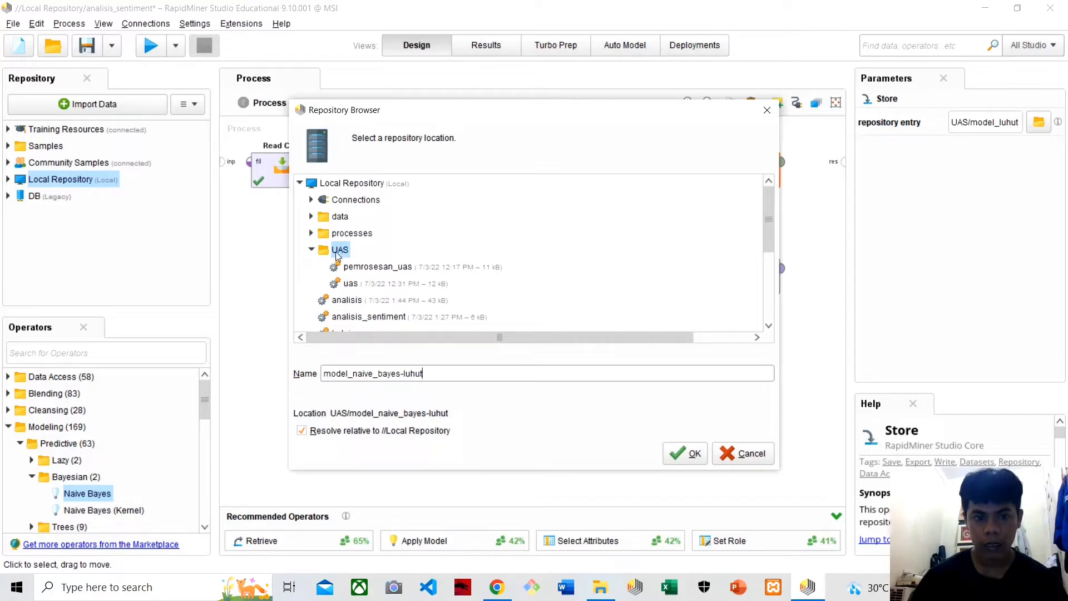
{"action": "left_click", "coordinate": [687, 452]}
Step: Set Store (2)'s repository entry to proses_sentiment_luhut in the data folder of Local Repository
{"action": "double_click", "coordinate": [752, 283]}
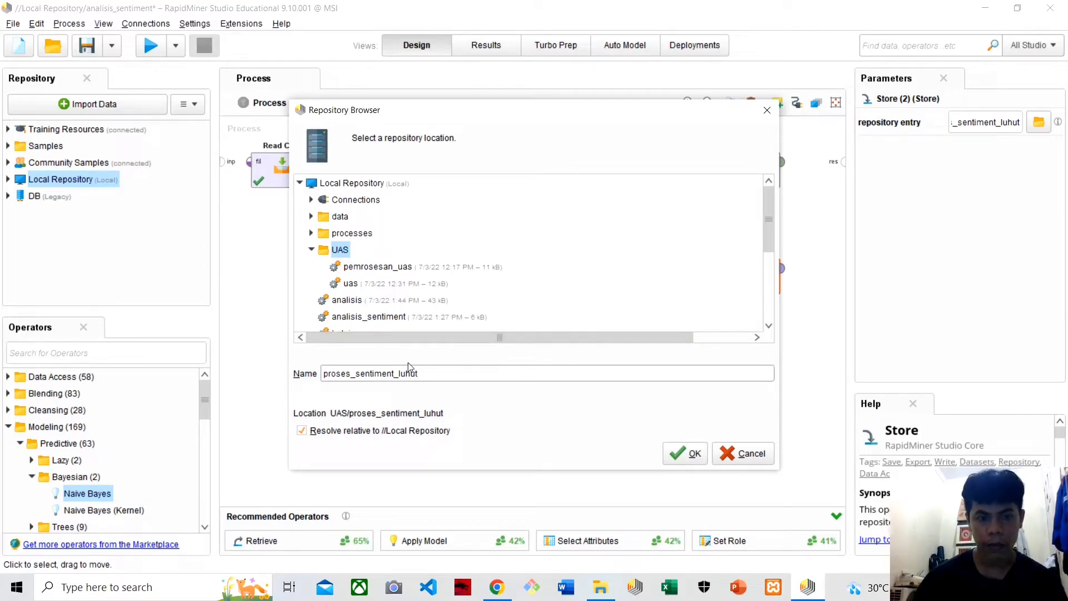
{"action": "left_click", "coordinate": [313, 233]}
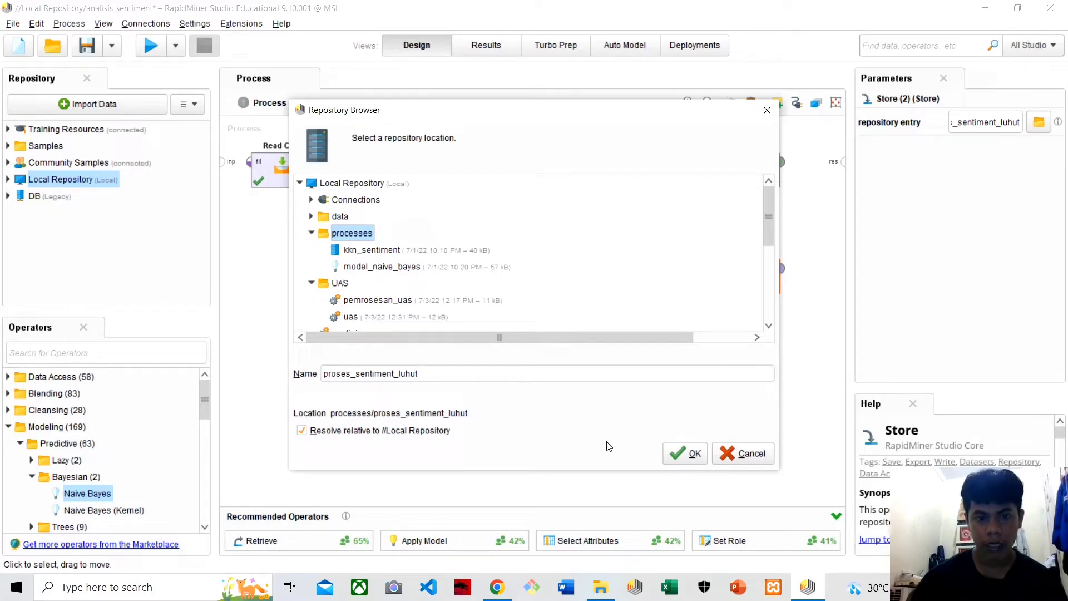
{"action": "left_click", "coordinate": [312, 217]}
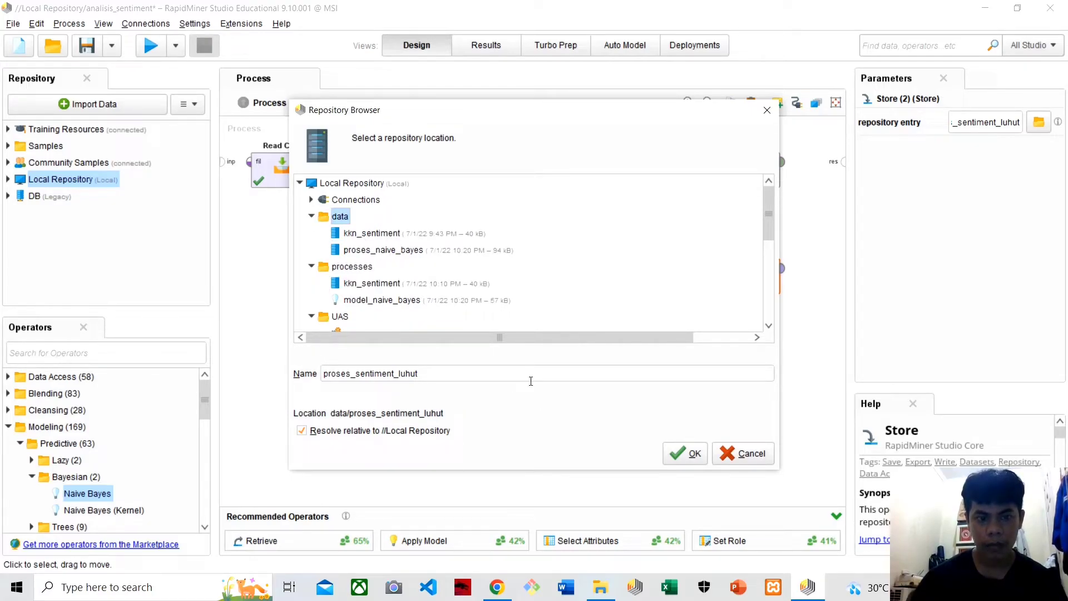
{"action": "left_click", "coordinate": [690, 458]}
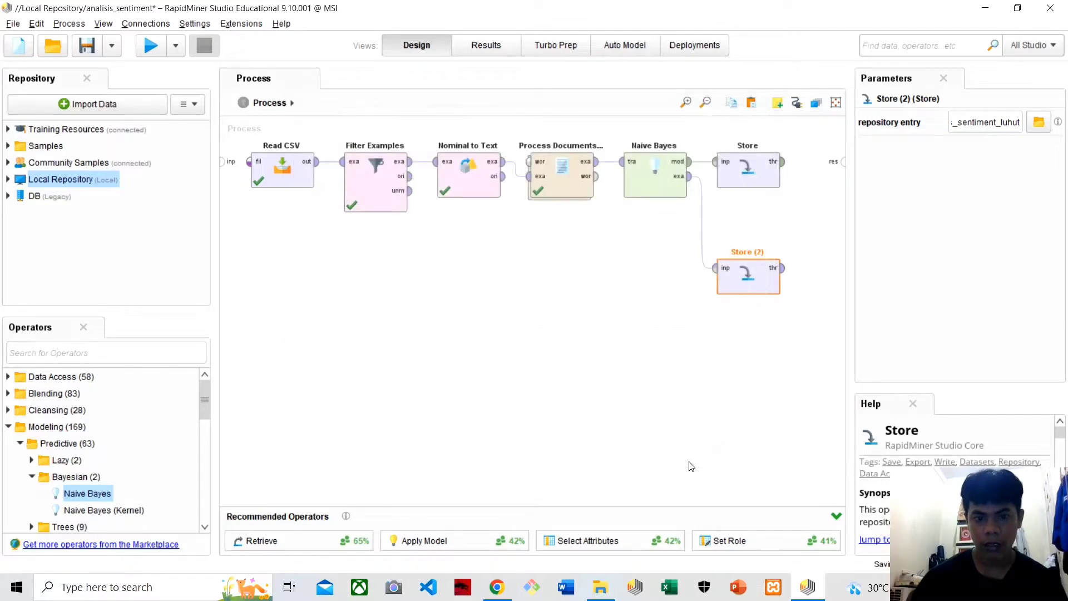
Step: Run the process and locate the stored proses_sentiment_luhut in Local Repository's data folder
{"action": "left_click", "coordinate": [151, 49]}
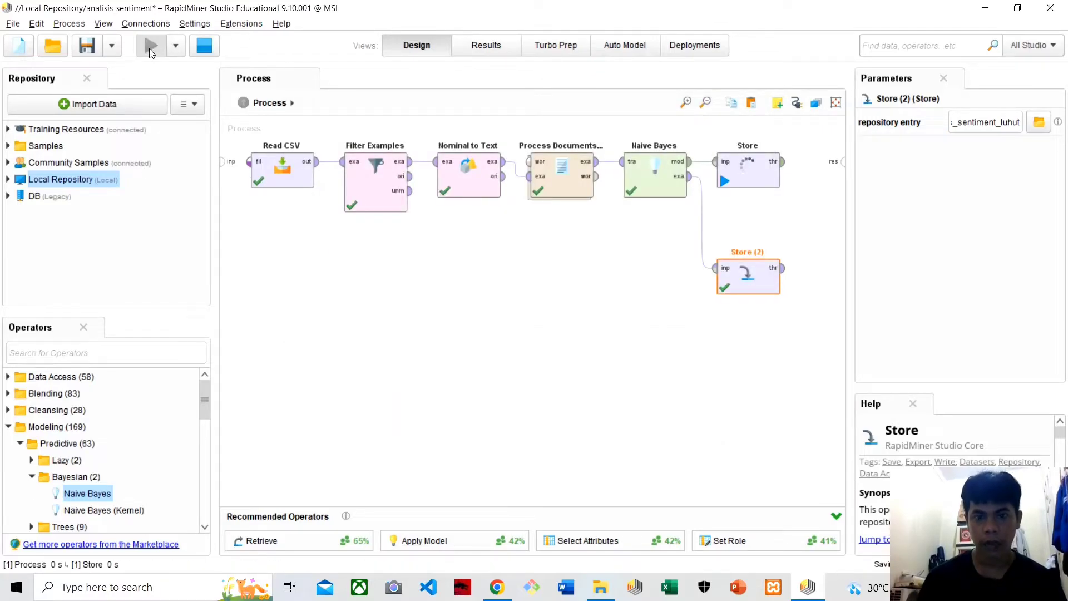
{"action": "left_click", "coordinate": [8, 179]}
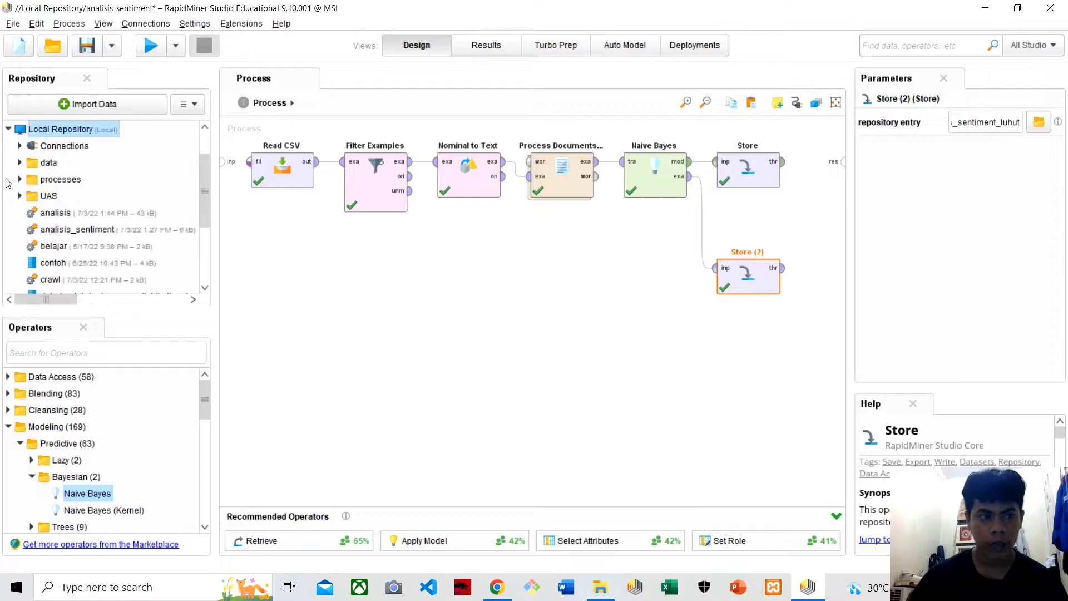
{"action": "left_click", "coordinate": [20, 163]}
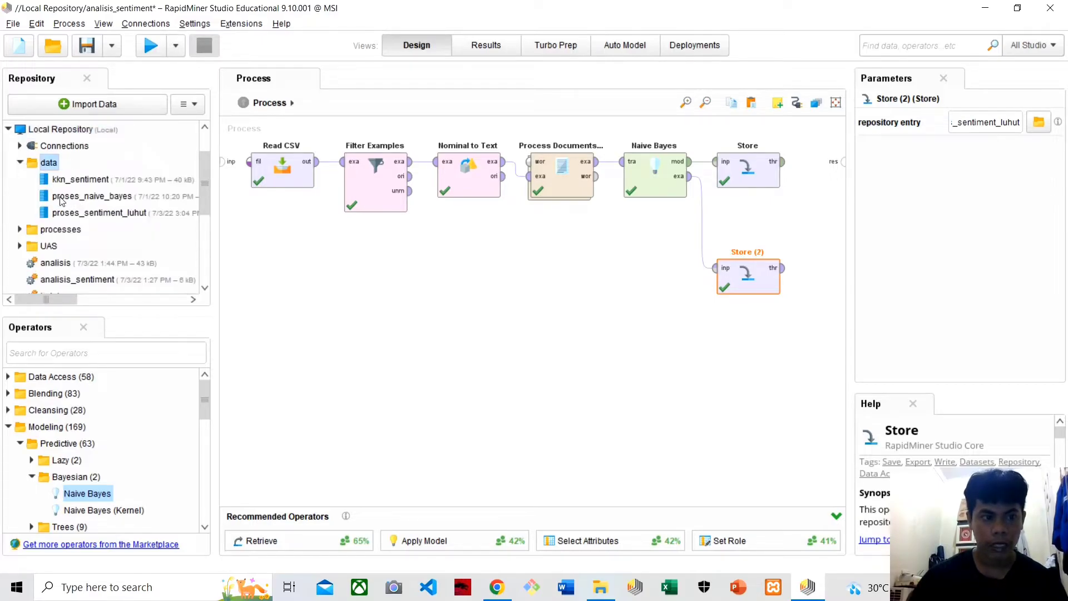
{"action": "left_click", "coordinate": [102, 218]}
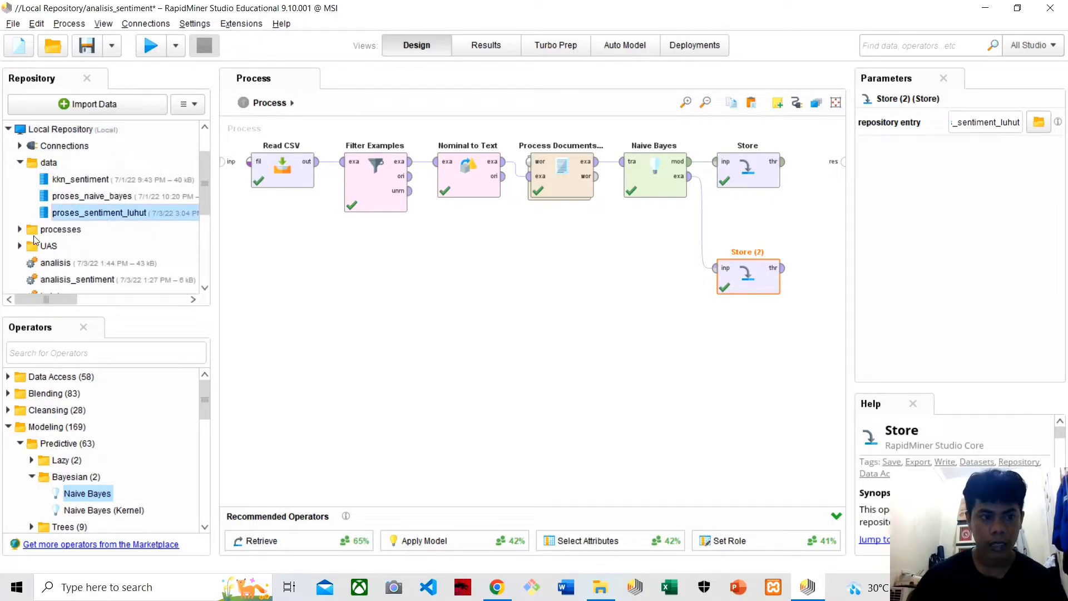
Step: Locate the stored model_naive_bayes-luhut in the UAS folder and check the Store operator's repository entry
{"action": "left_click", "coordinate": [21, 247]}
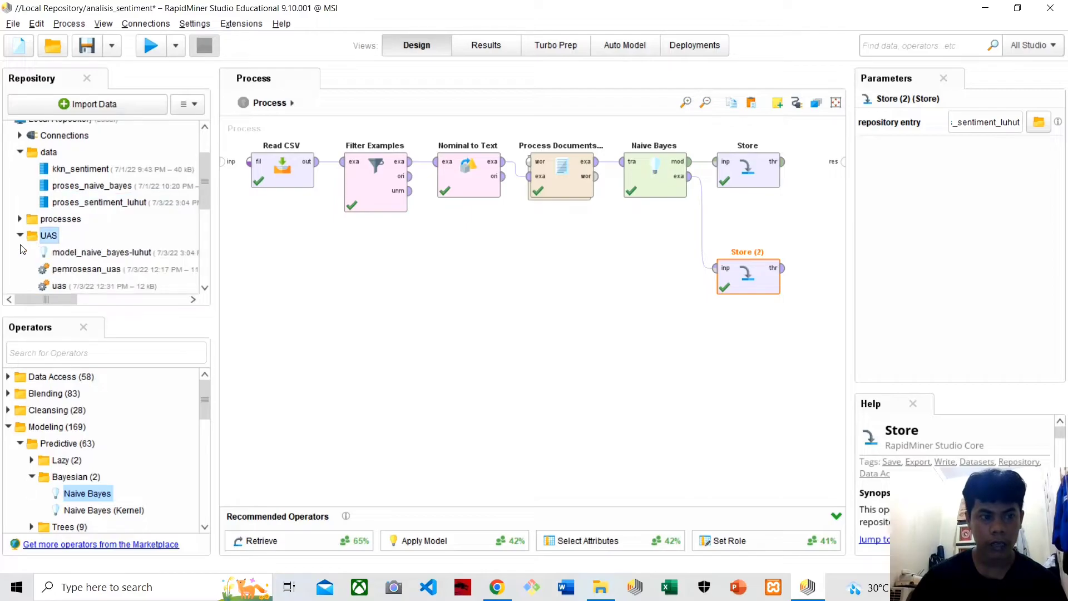
{"action": "left_click", "coordinate": [111, 255]}
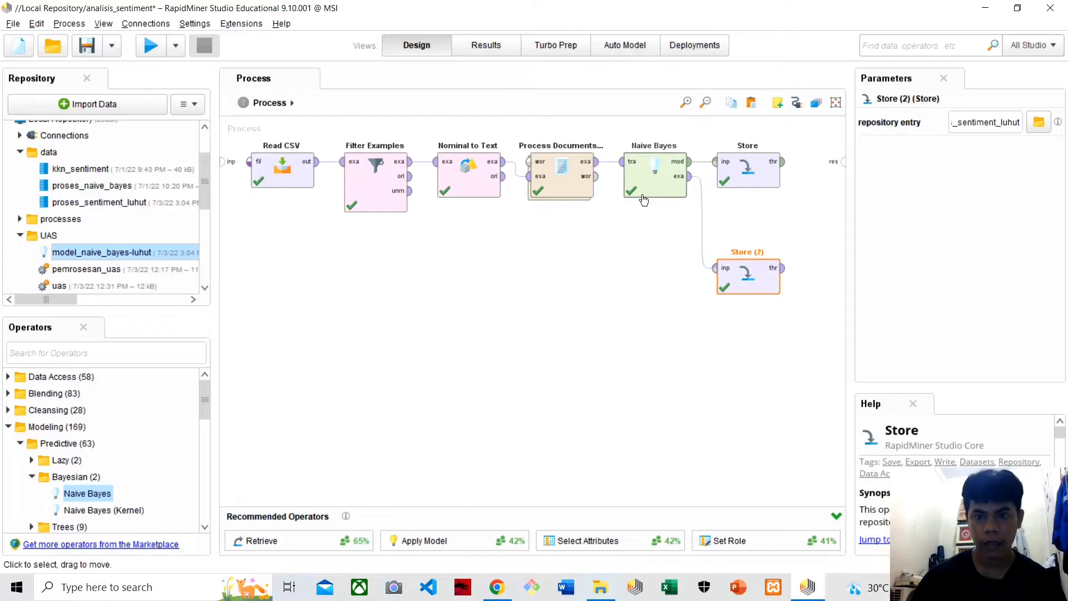
{"action": "left_click", "coordinate": [752, 164]}
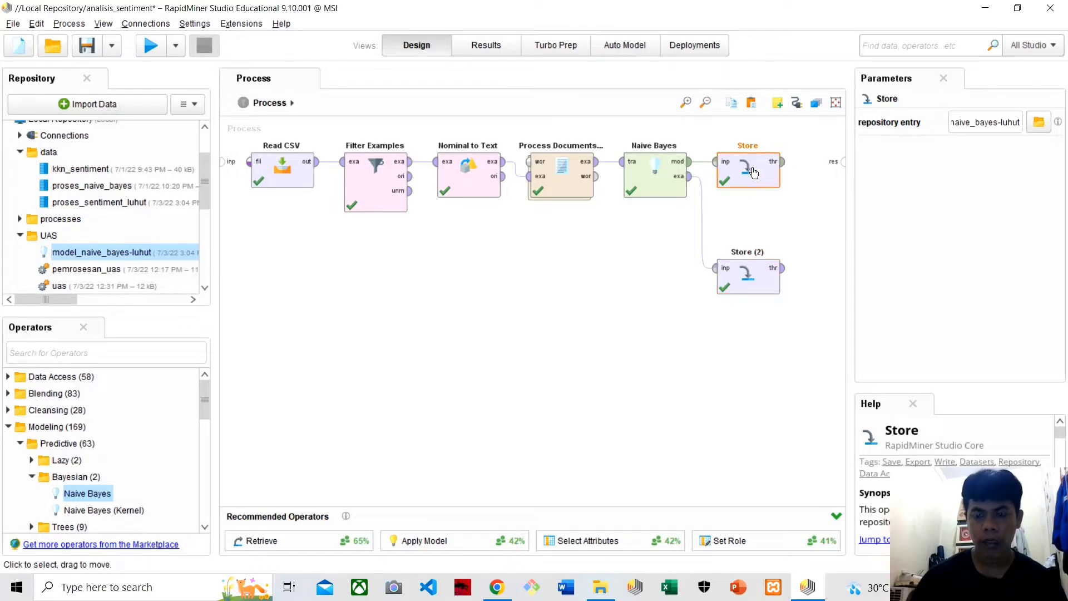
{"action": "mouse_move", "coordinate": [718, 268]}
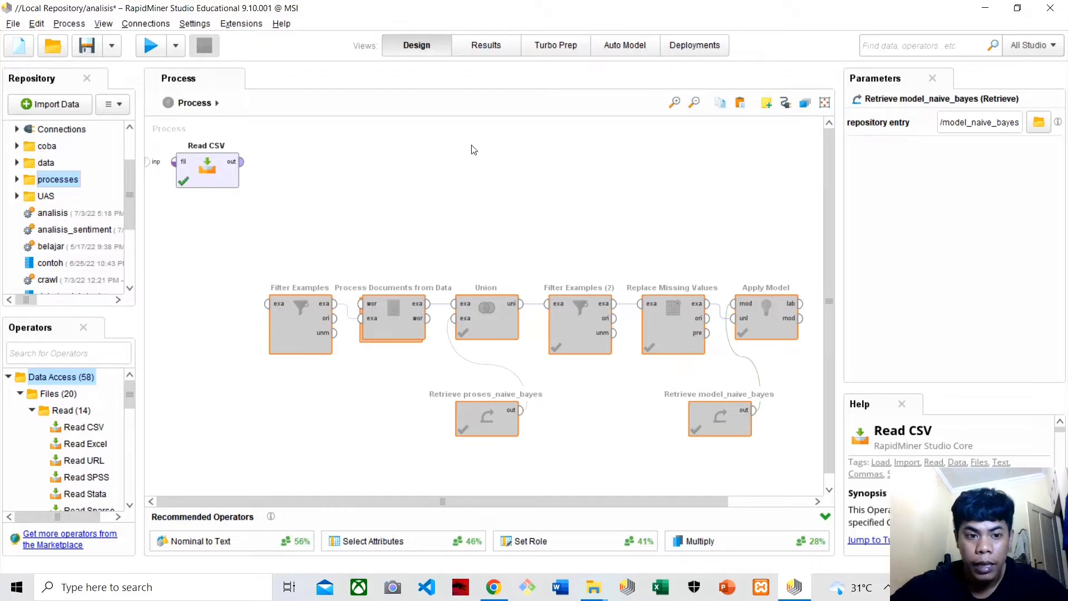
Step: In the analisis process, configure Read CSV to import sentiment_luhut.csv from Documents with the default data format
{"action": "double_click", "coordinate": [209, 173]}
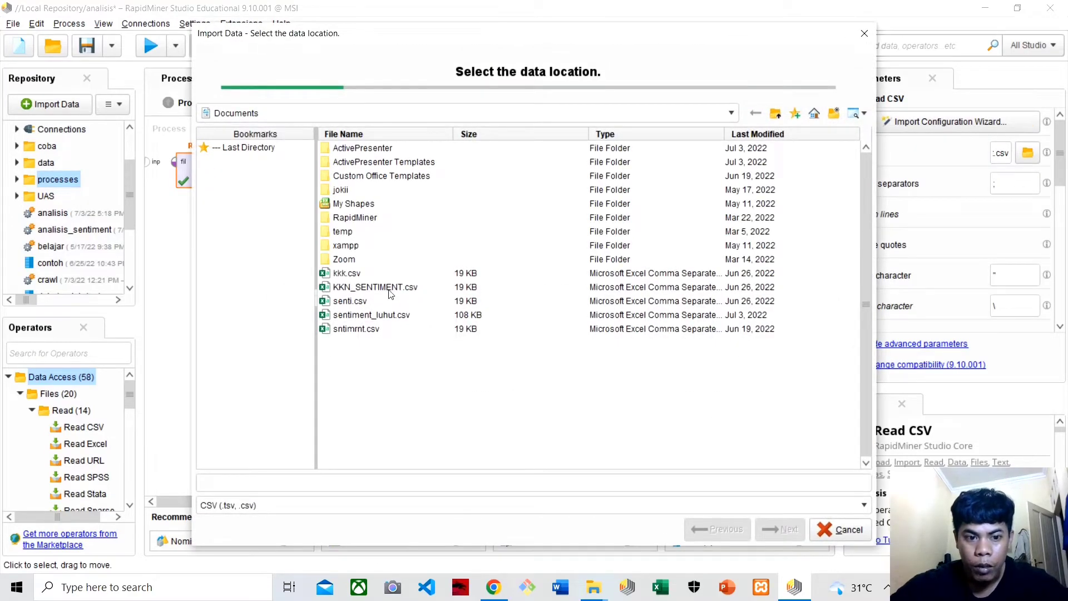
{"action": "left_click", "coordinate": [392, 316]}
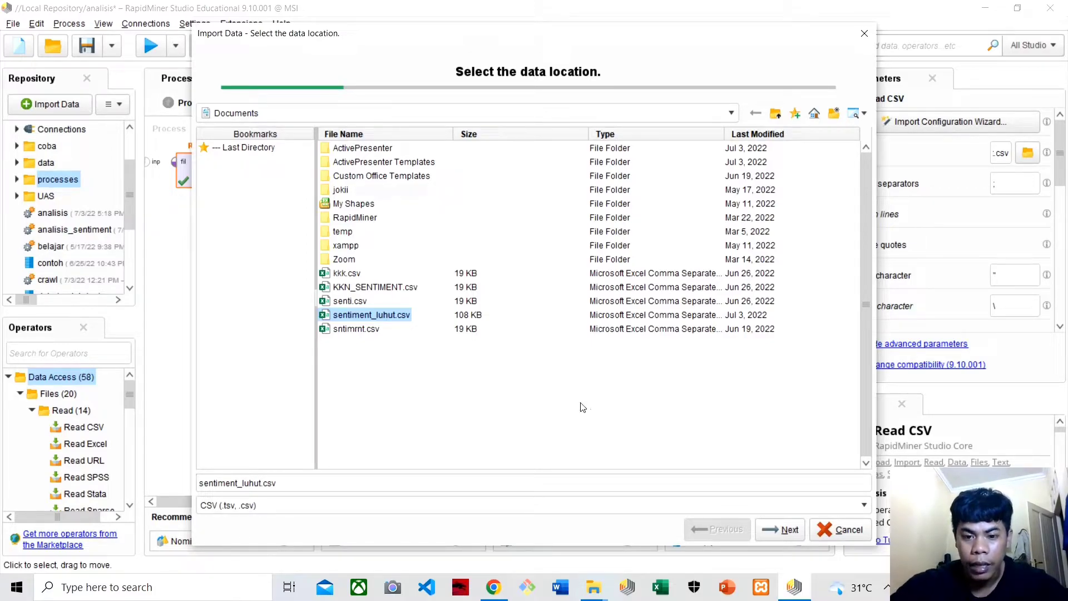
{"action": "left_click", "coordinate": [786, 531]}
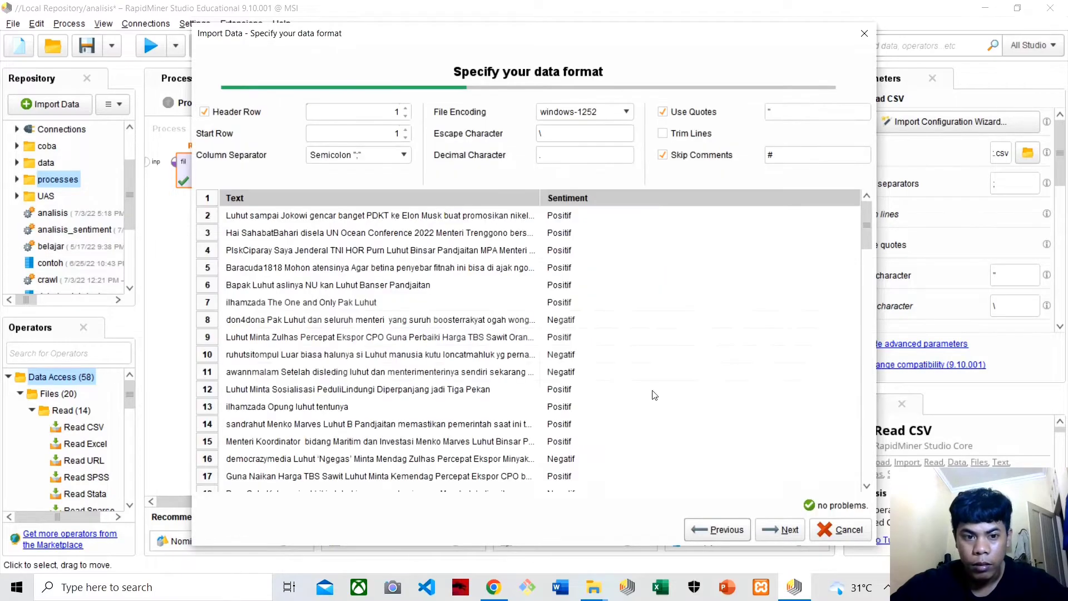
{"action": "left_click", "coordinate": [785, 529]}
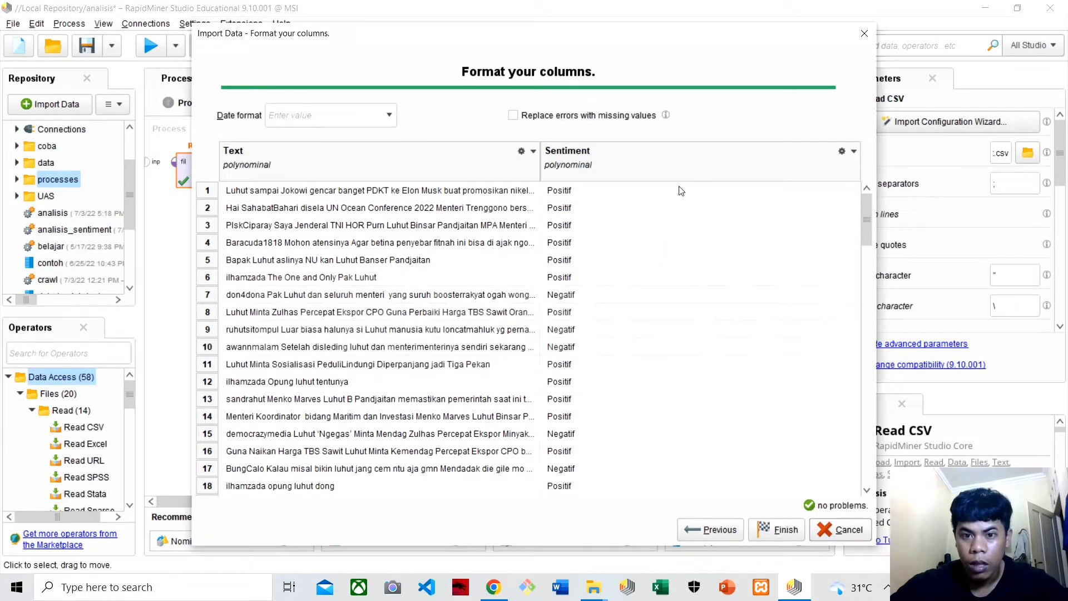
Step: Set the Sentiment column's role to label and finish the Read CSV import configuration
{"action": "left_click", "coordinate": [854, 153]}
{"action": "left_click", "coordinate": [902, 188]}
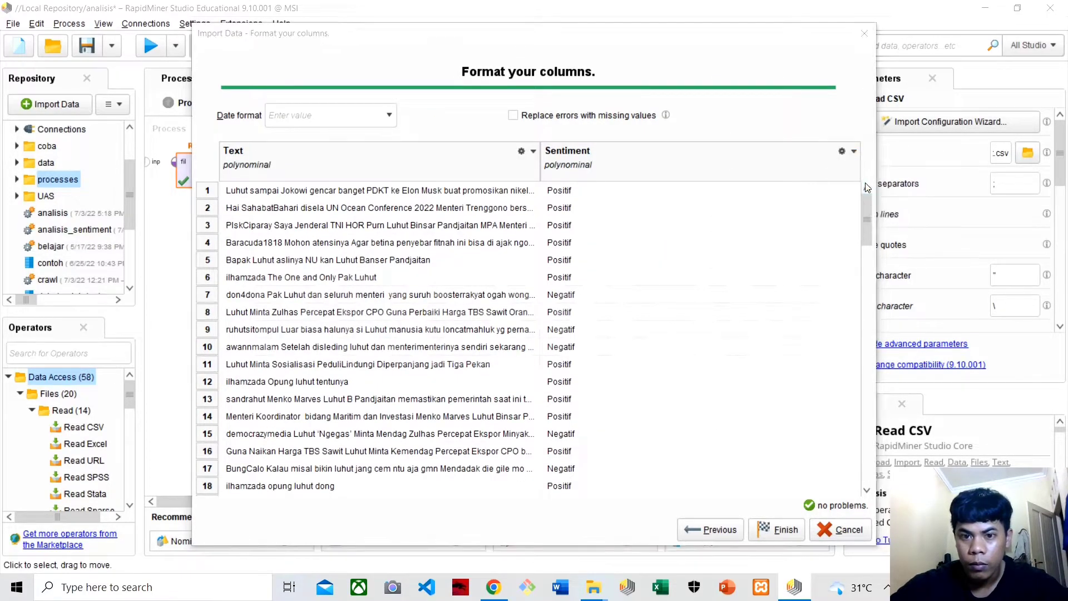
{"action": "left_click", "coordinate": [701, 296]}
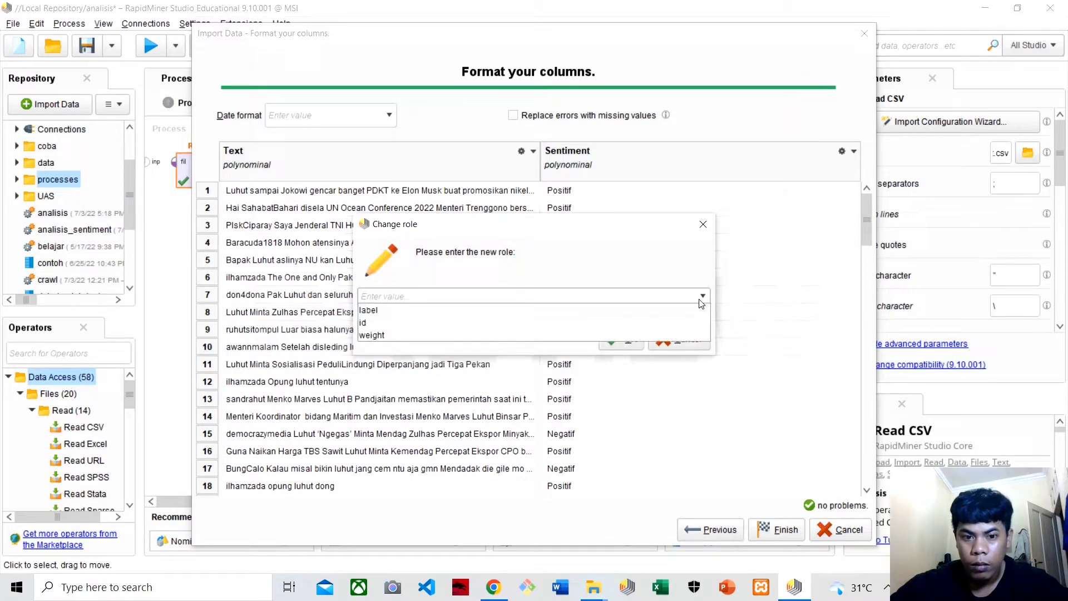
{"action": "left_click", "coordinate": [586, 312]}
{"action": "left_click", "coordinate": [622, 338]}
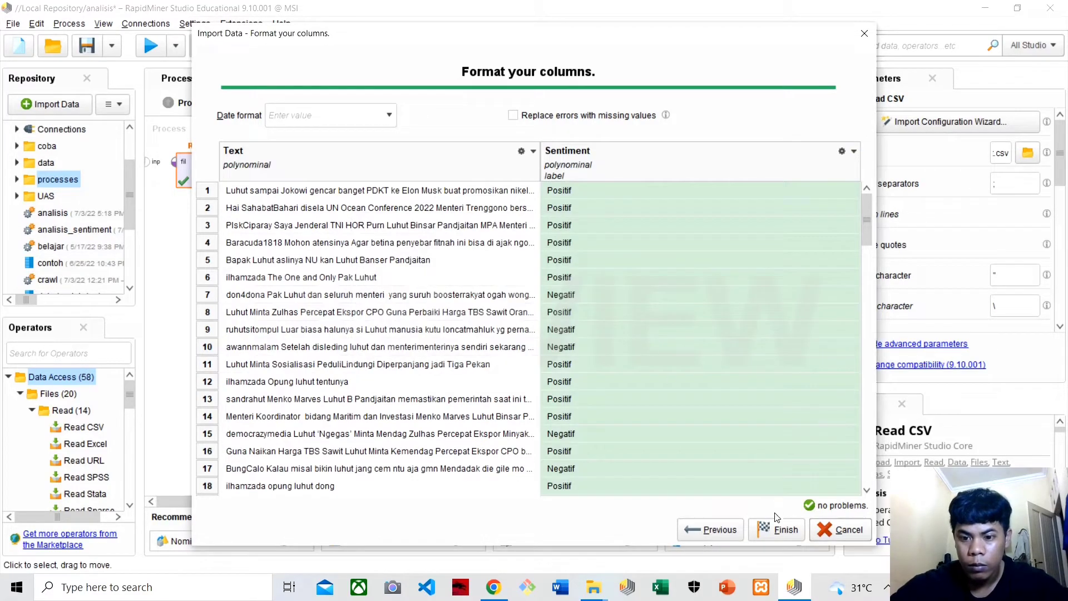
{"action": "left_click", "coordinate": [785, 530]}
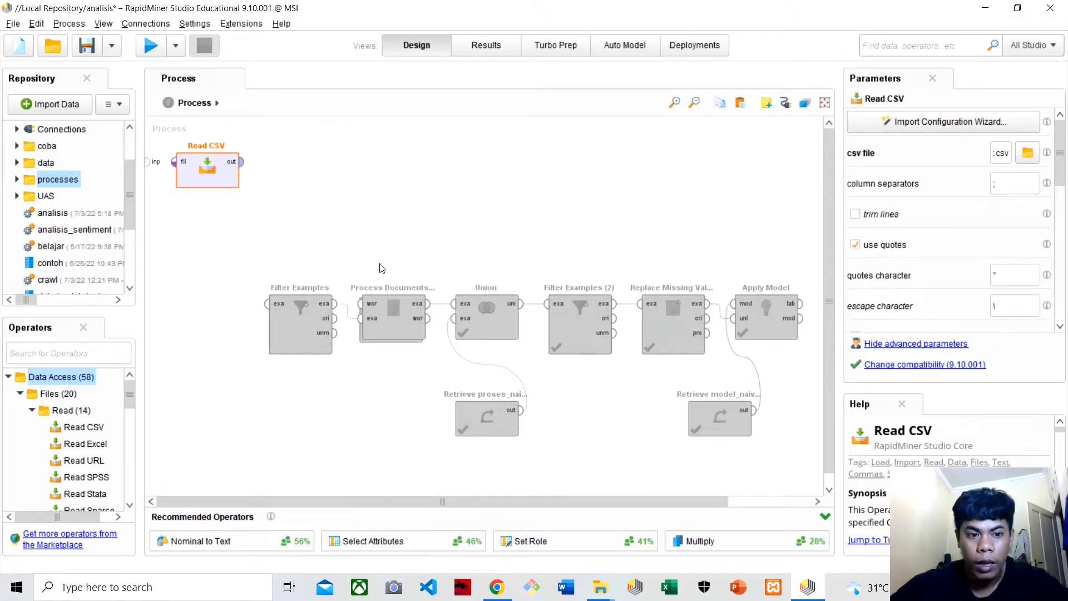
Step: Enable Filter Examples beside Read CSV, feed it Read CSV's output, and remove its link to Process Documents from Data
{"action": "left_click_drag", "start_coordinate": [307, 308], "coordinate": [306, 166]}
{"action": "left_click_drag", "start_coordinate": [243, 162], "coordinate": [268, 162]}
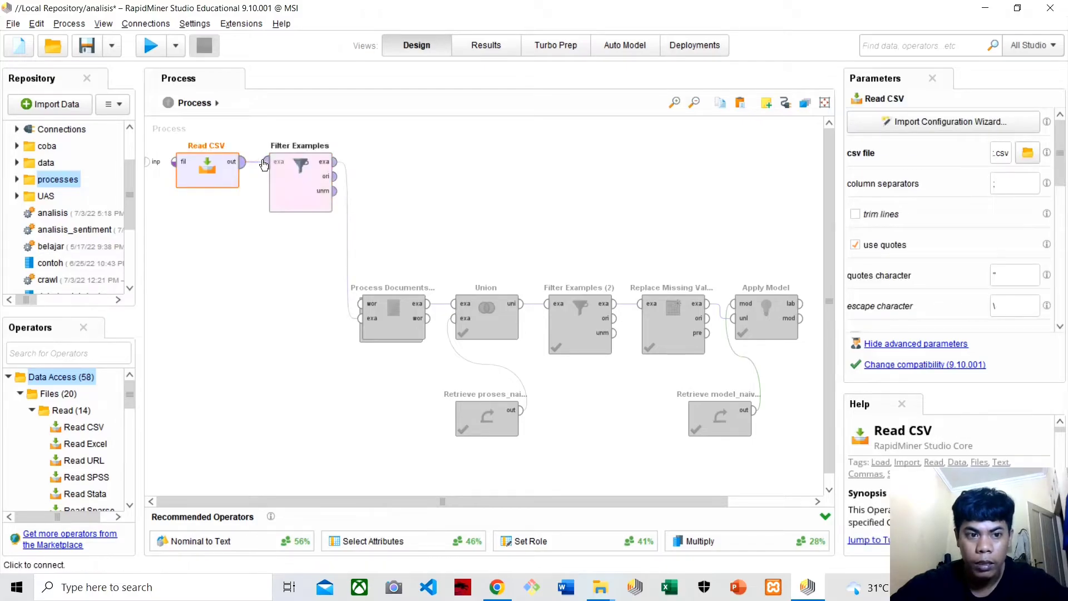
{"action": "left_click", "coordinate": [348, 240], "text": "alt"}
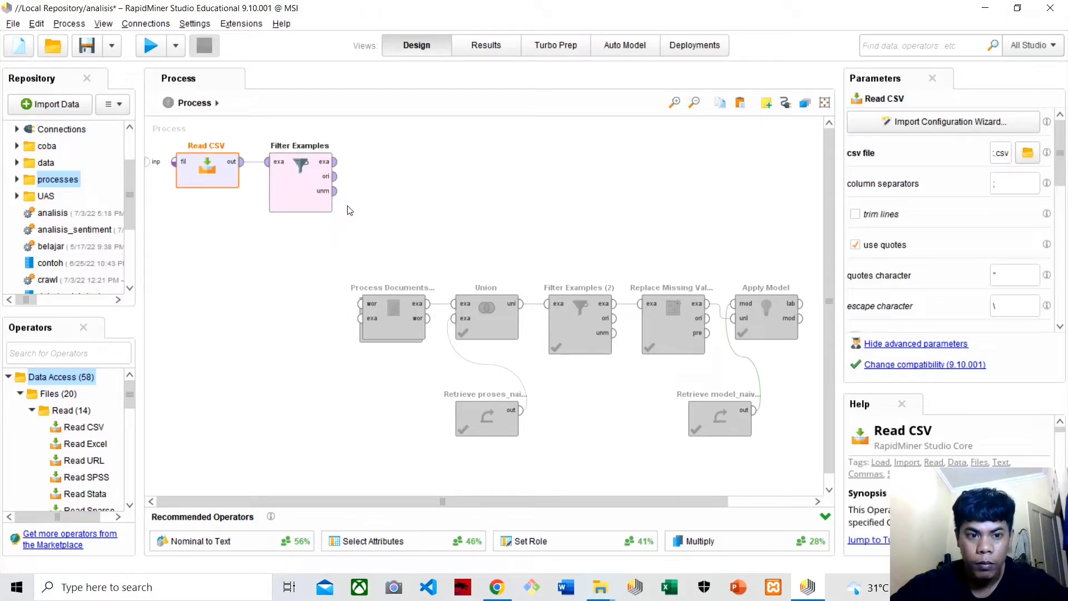
Step: Set the Filter Examples condition to keep rows where Sentiment is missing
{"action": "left_click", "coordinate": [319, 173]}
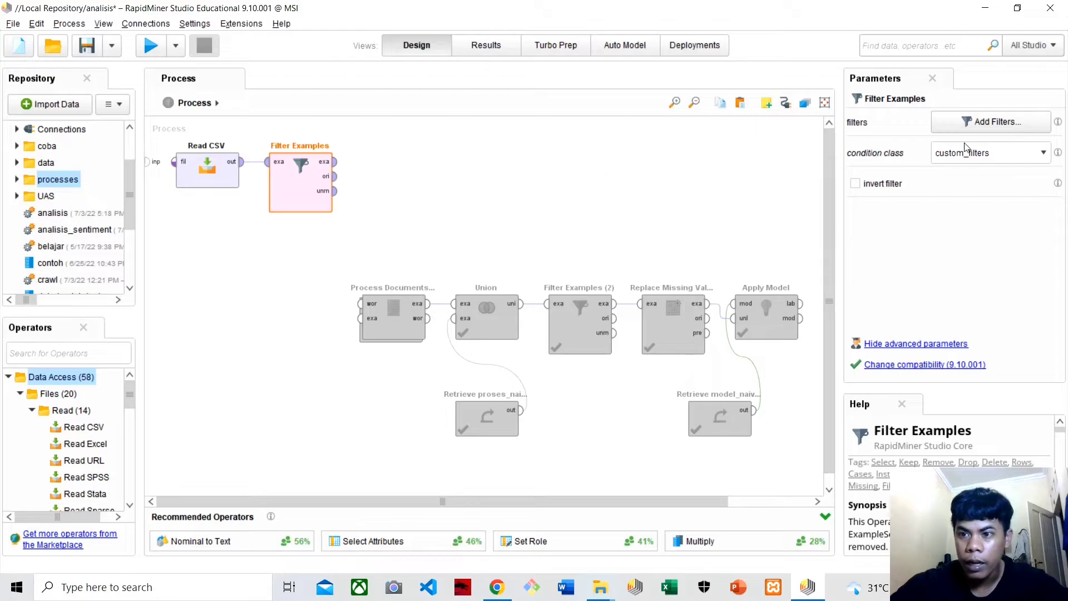
{"action": "left_click", "coordinate": [973, 125]}
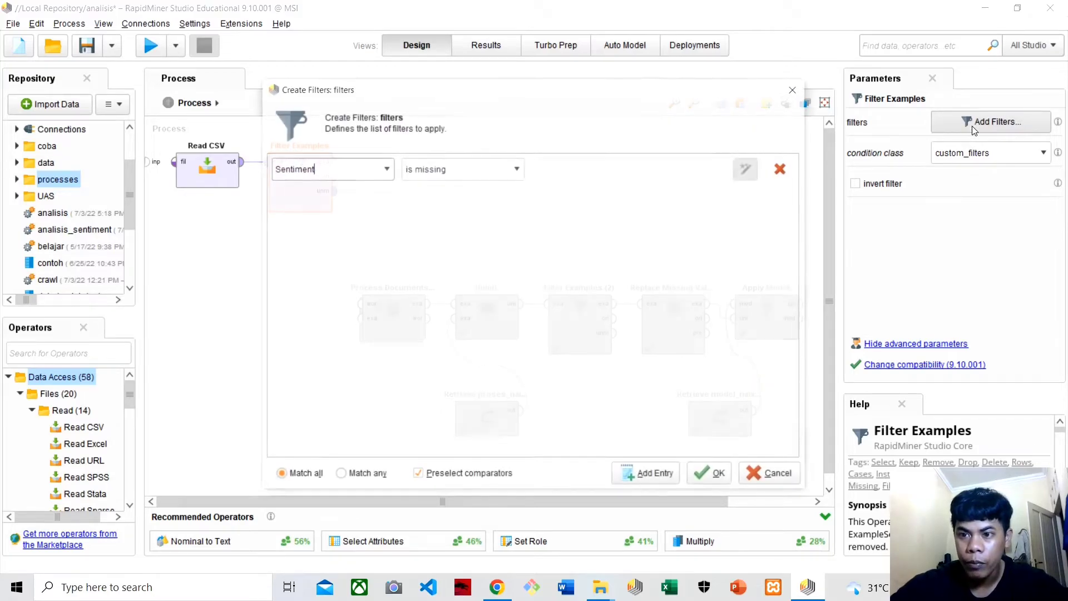
{"action": "left_click", "coordinate": [386, 169]}
{"action": "left_click", "coordinate": [347, 198]}
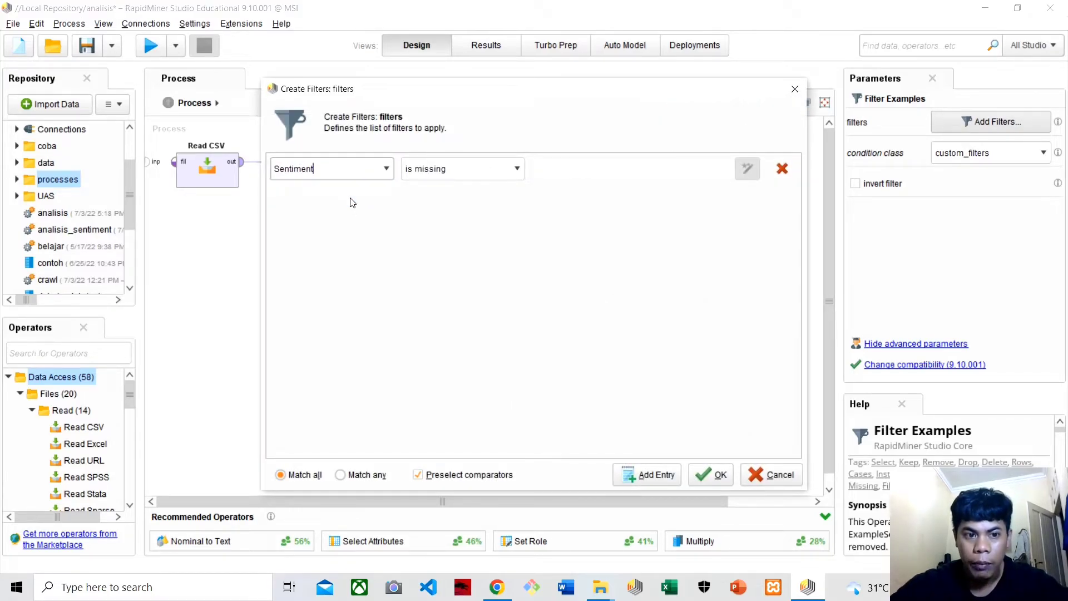
{"action": "left_click", "coordinate": [517, 172]}
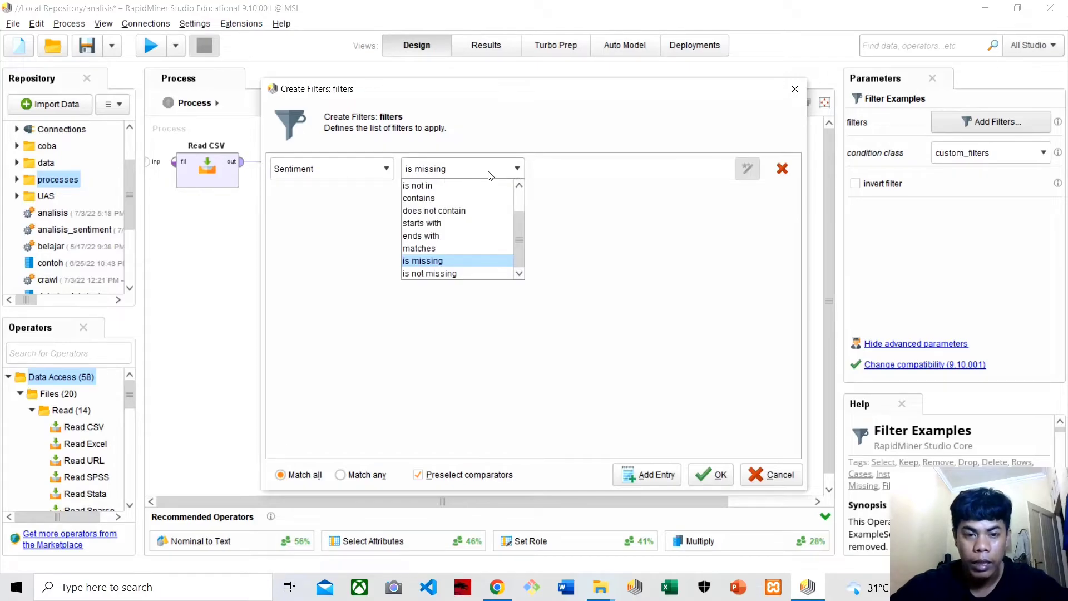
{"action": "left_click", "coordinate": [517, 172]}
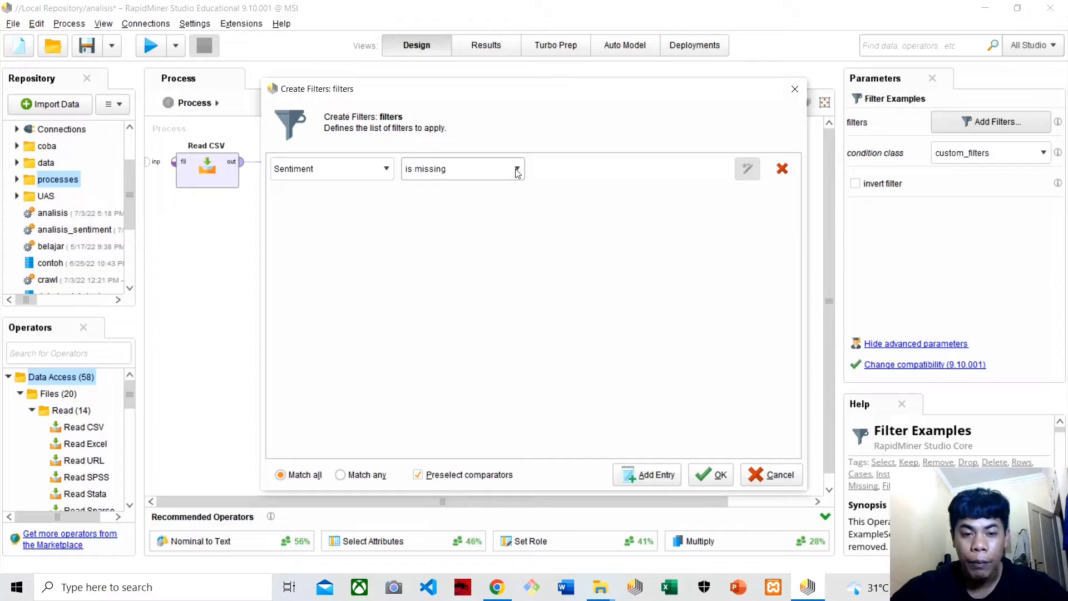
{"action": "left_click", "coordinate": [518, 170]}
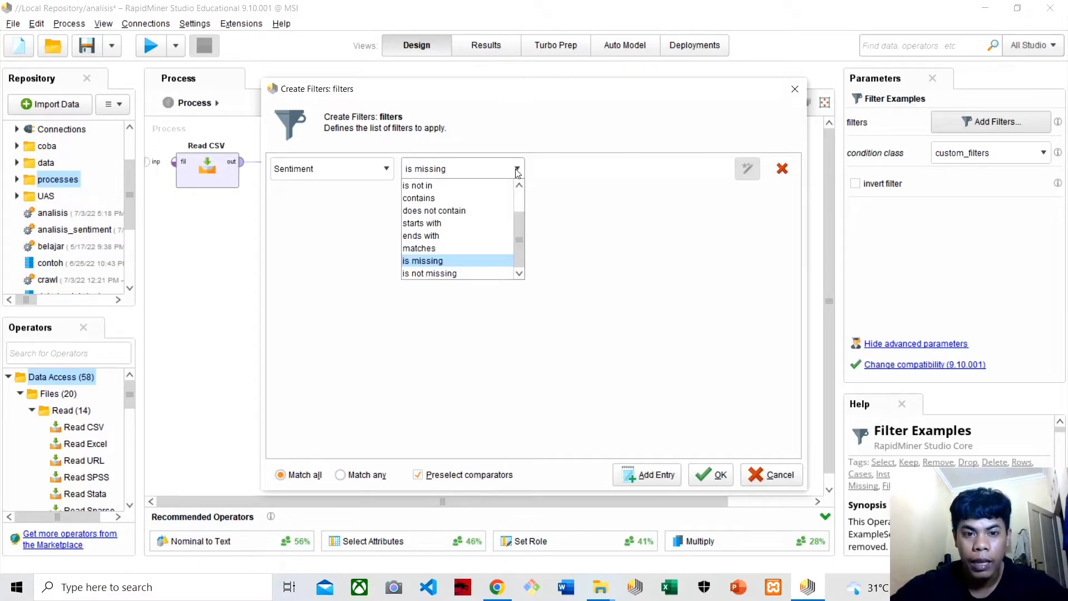
{"action": "left_click", "coordinate": [495, 261]}
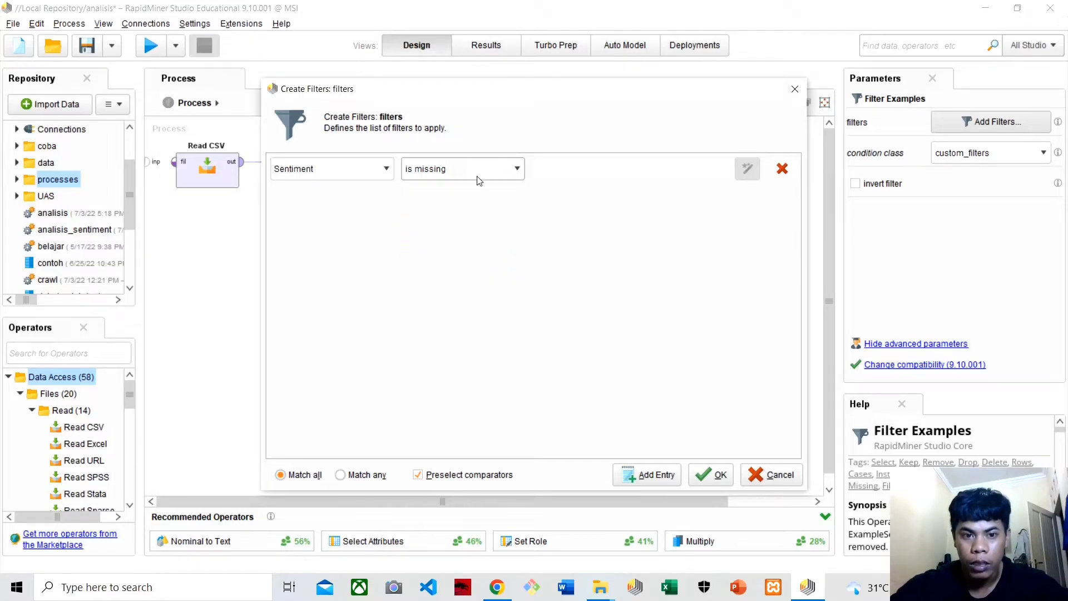
{"action": "left_click", "coordinate": [710, 481]}
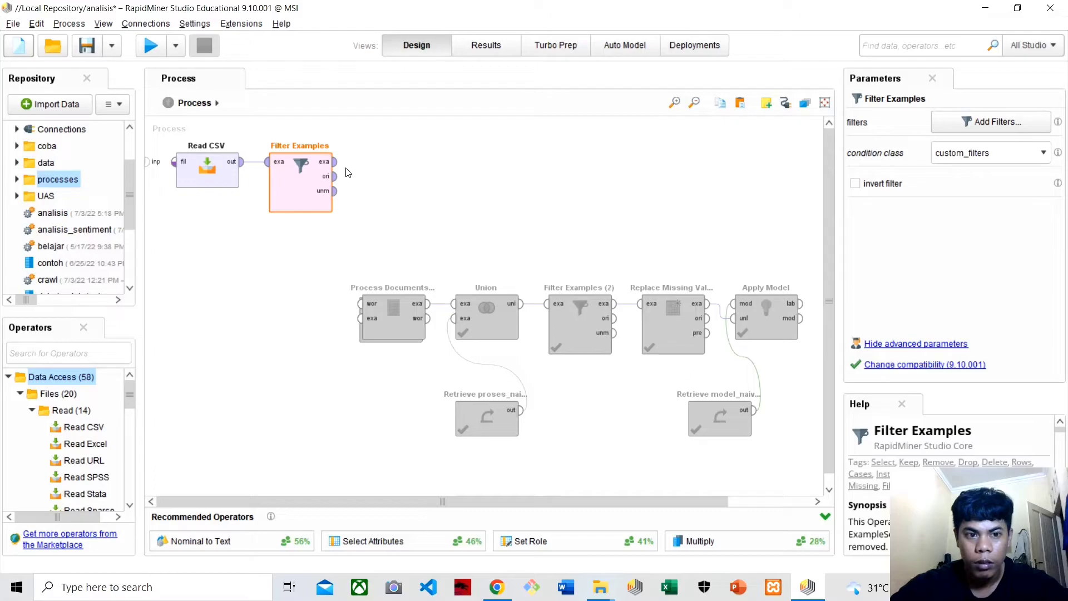
Step: Connect Filter Examples' example output to the process result, run the process, and review the filtered tweets with the Text column widened
{"action": "left_click_drag", "start_coordinate": [335, 163], "coordinate": [713, 152]}
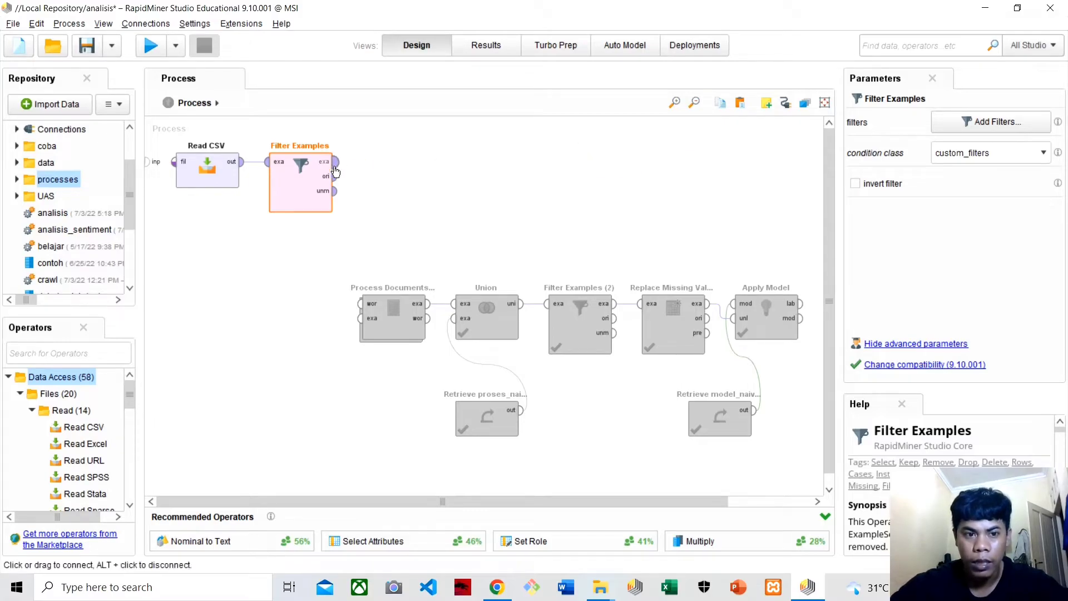
{"action": "left_click", "coordinate": [150, 46]}
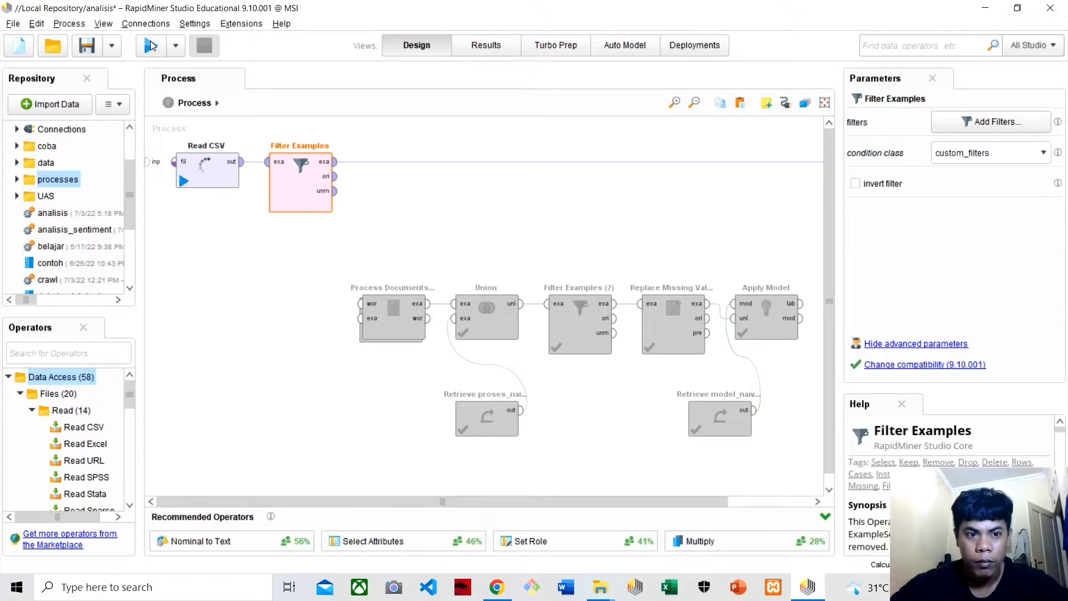
{"action": "scroll", "coordinate": [462, 235], "scroll_direction": "down", "scroll_amount": 15}
{"action": "scroll", "coordinate": [462, 235], "scroll_direction": "down", "scroll_amount": 20}
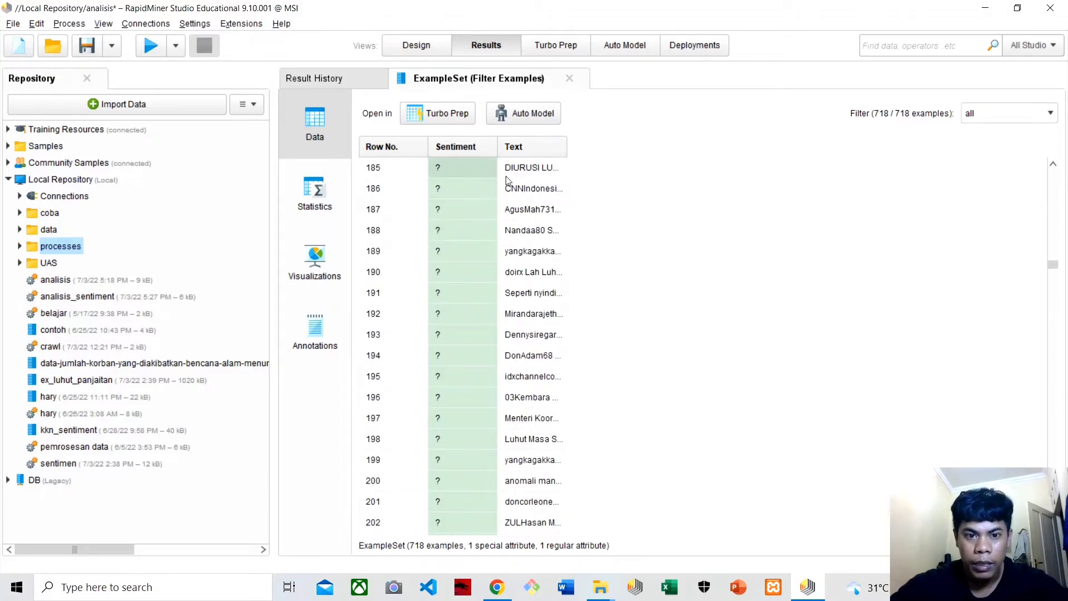
{"action": "left_click_drag", "start_coordinate": [568, 156], "coordinate": [885, 149]}
{"action": "scroll", "coordinate": [512, 251], "scroll_direction": "up", "scroll_amount": 3}
{"action": "scroll", "coordinate": [512, 251], "scroll_direction": "up", "scroll_amount": 20}
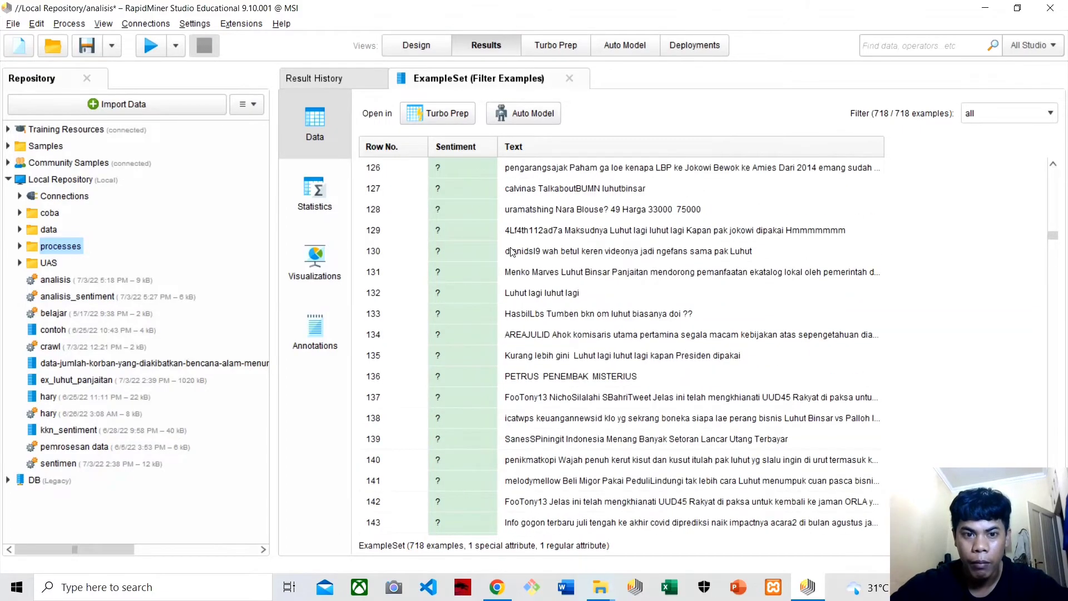
{"action": "scroll", "coordinate": [512, 252], "scroll_direction": "up", "scroll_amount": 8}
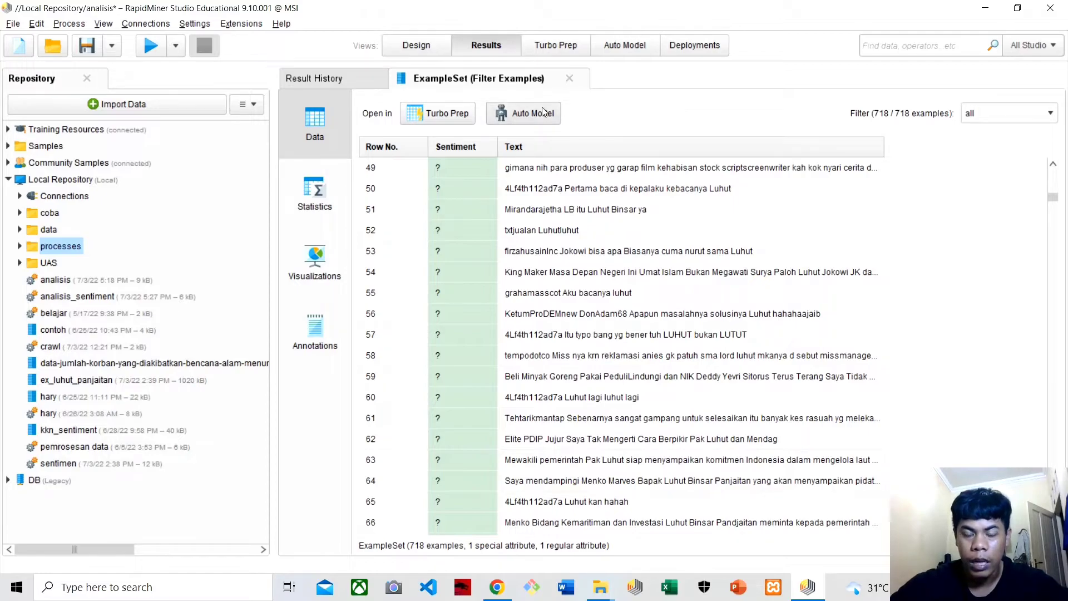
Step: Back in the process design, enable Process Documents from Data after Filter Examples and remove its connection to Union
{"action": "left_click", "coordinate": [428, 51]}
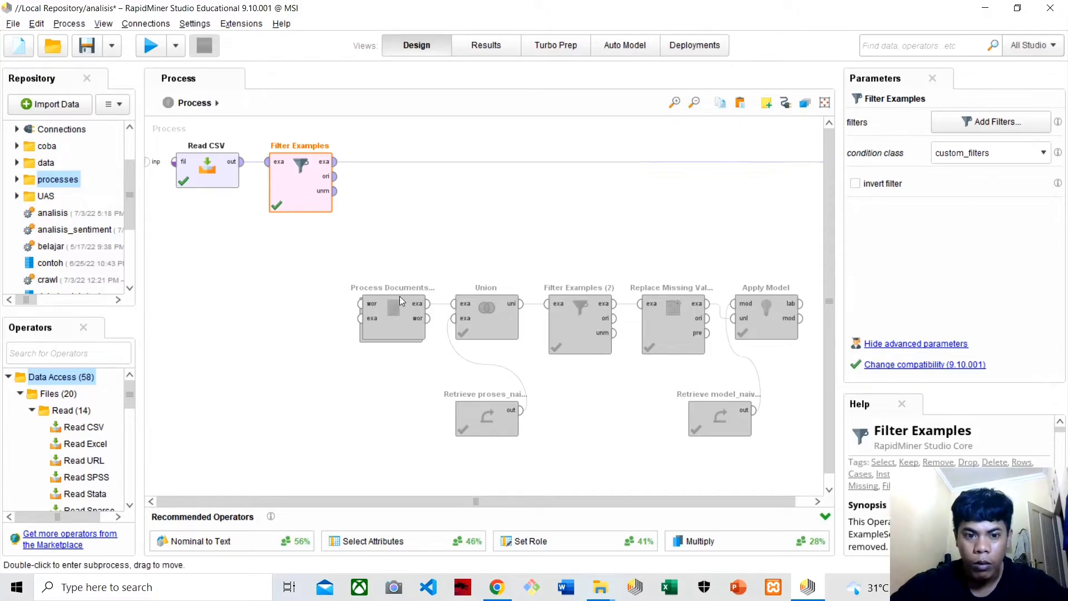
{"action": "left_click_drag", "start_coordinate": [399, 306], "coordinate": [384, 176]}
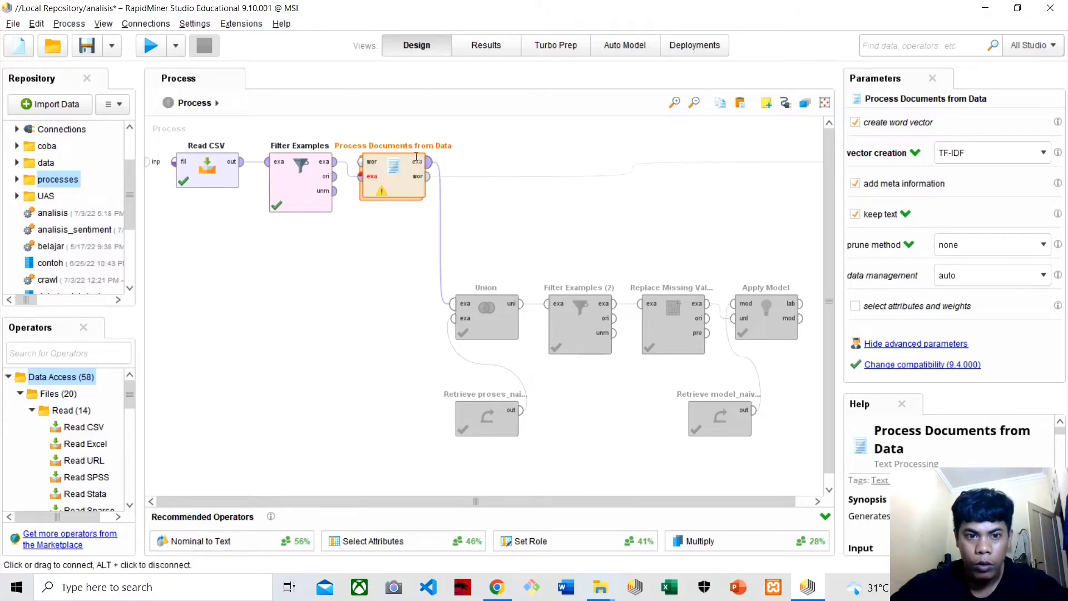
{"action": "left_click", "coordinate": [441, 232]}
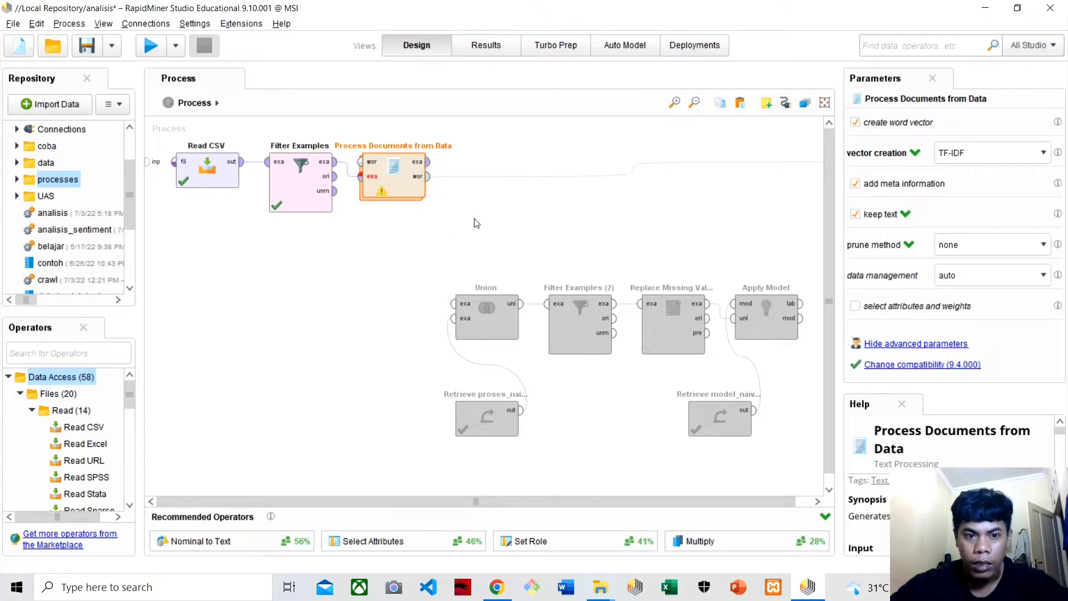
Step: Inspect the parameters of the text-processing operators inside Process Documents from Data, and return to the main process
{"action": "double_click", "coordinate": [393, 190]}
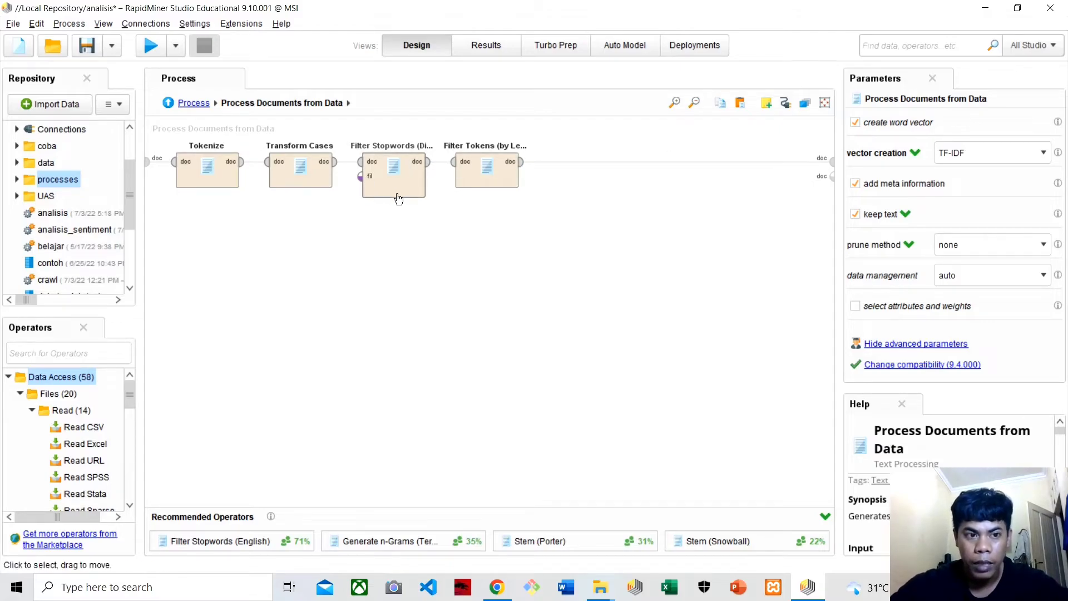
{"action": "left_click", "coordinate": [205, 167]}
{"action": "left_click", "coordinate": [268, 162]}
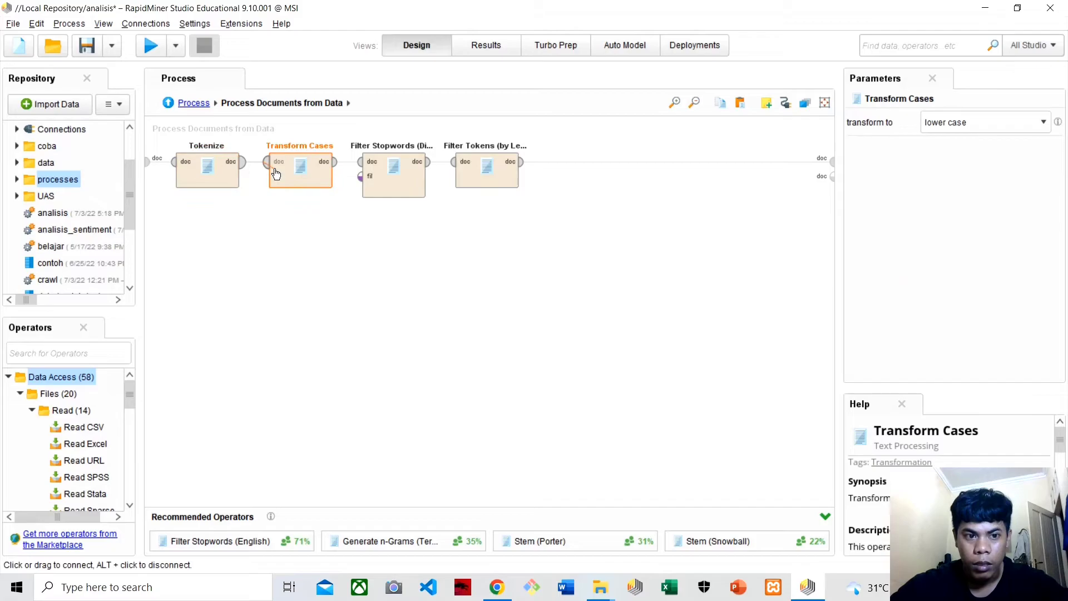
{"action": "left_click", "coordinate": [405, 178]}
{"action": "right_click", "coordinate": [403, 175]}
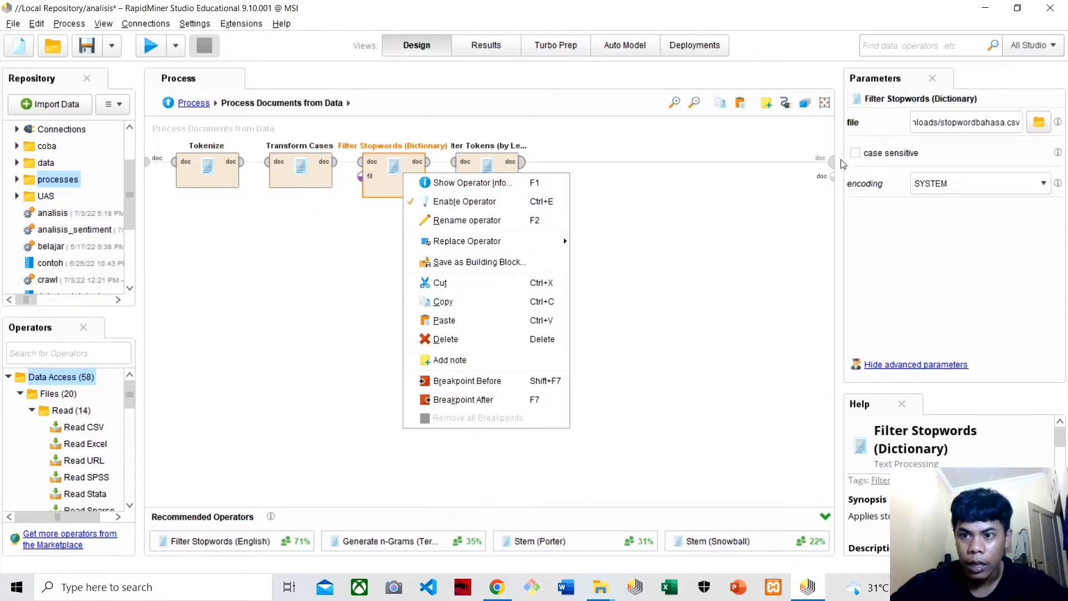
{"action": "left_click", "coordinate": [489, 170]}
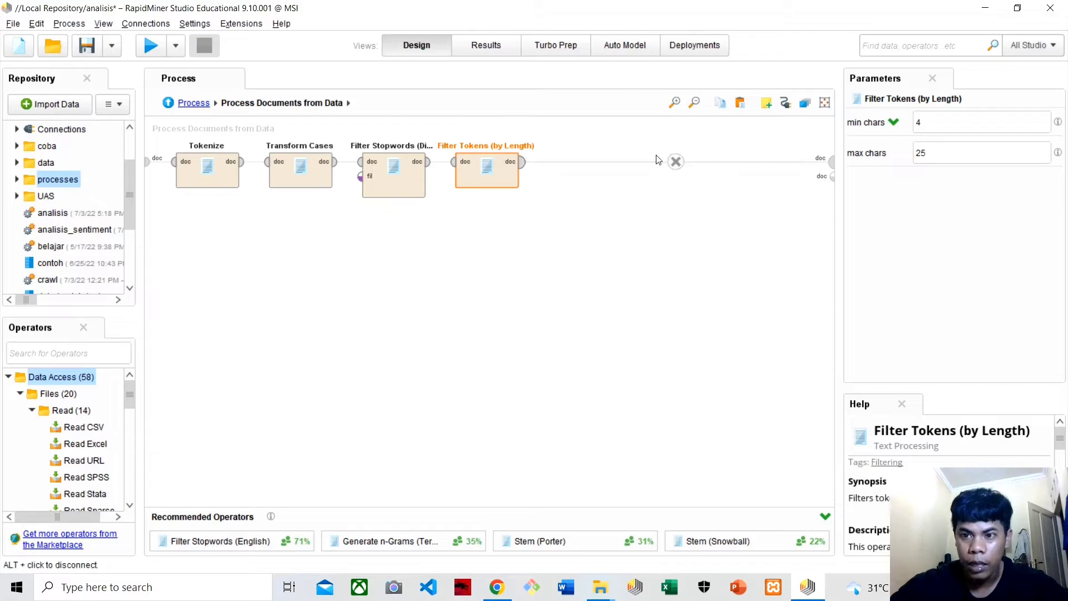
{"action": "left_click", "coordinate": [199, 105]}
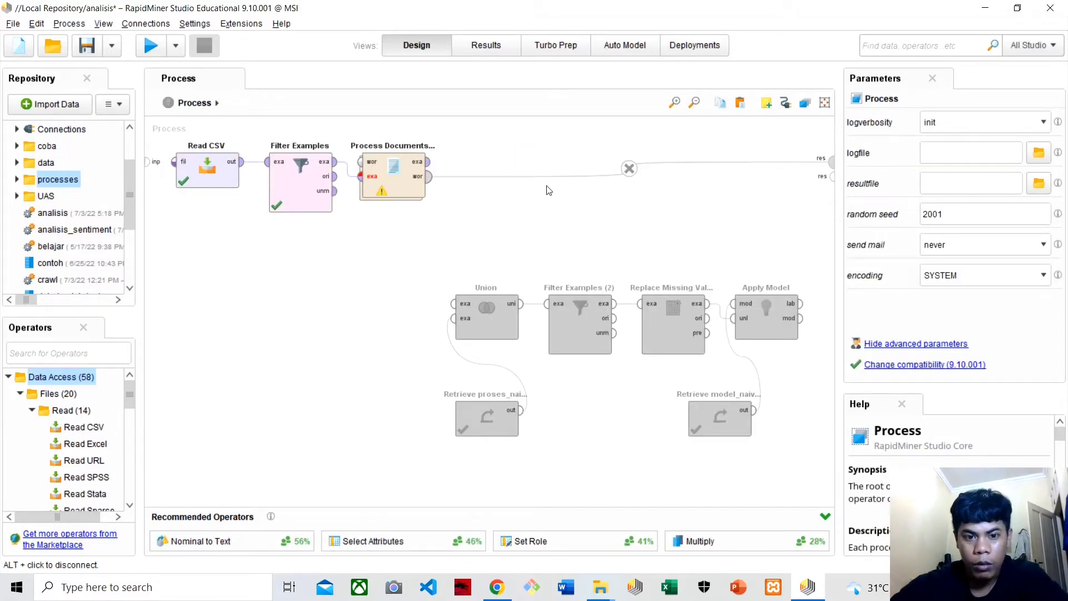
Step: Remove the word-list link to the process result and Union's old links, and move Union beside Process Documents from Data
{"action": "left_click", "coordinate": [616, 176], "text": "alt"}
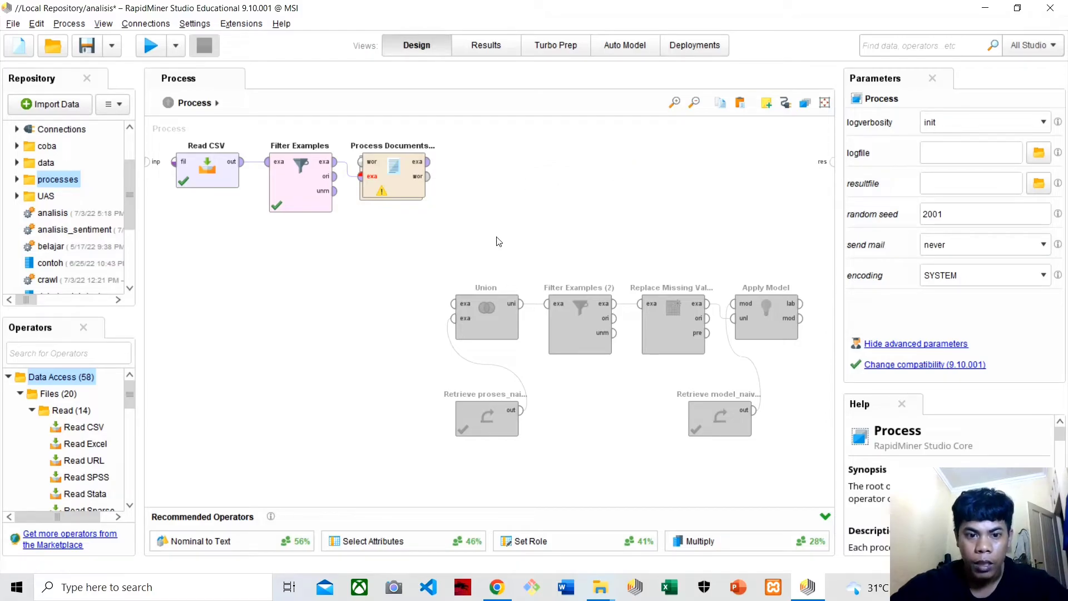
{"action": "left_click", "coordinate": [486, 365], "text": "alt"}
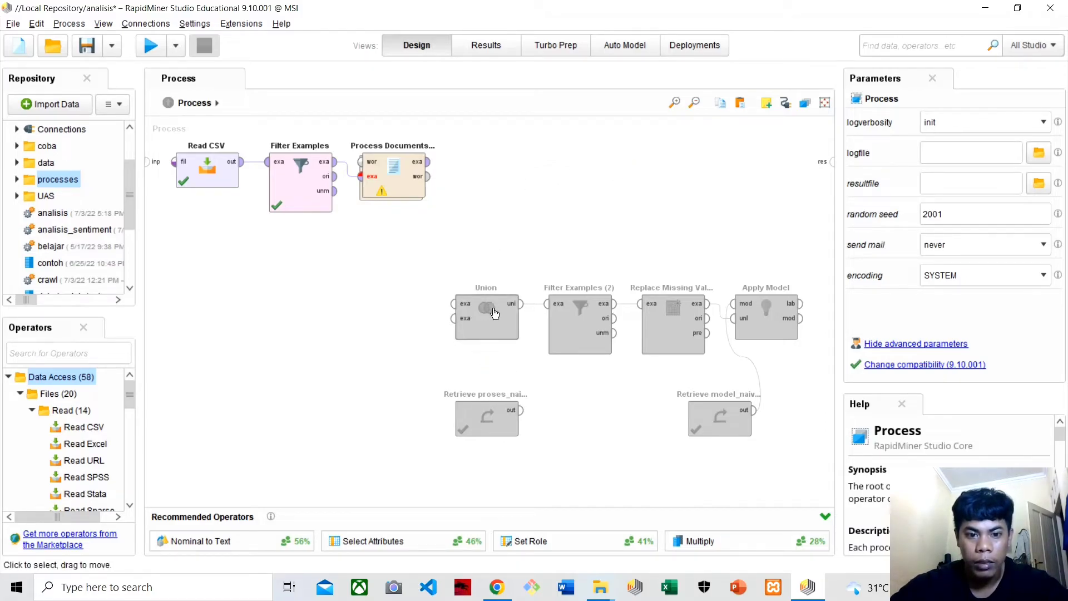
{"action": "left_click_drag", "start_coordinate": [499, 316], "coordinate": [497, 173]}
{"action": "left_click", "coordinate": [534, 233], "text": "alt"}
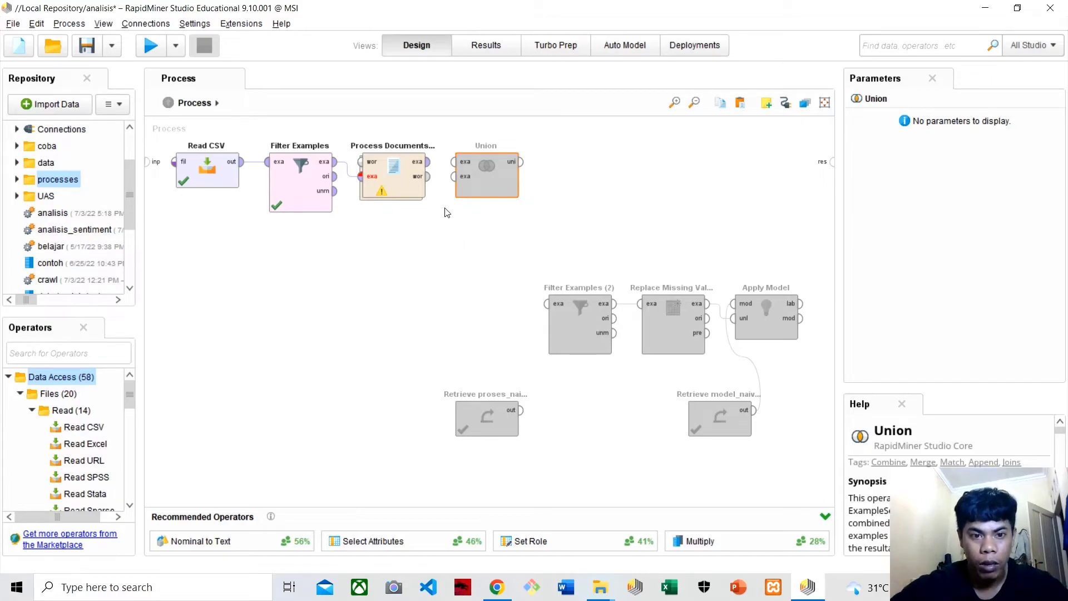
Step: Connect the example output of Process Documents from Data to Union's second input
{"action": "left_click", "coordinate": [428, 162]}
{"action": "left_click", "coordinate": [453, 176]}
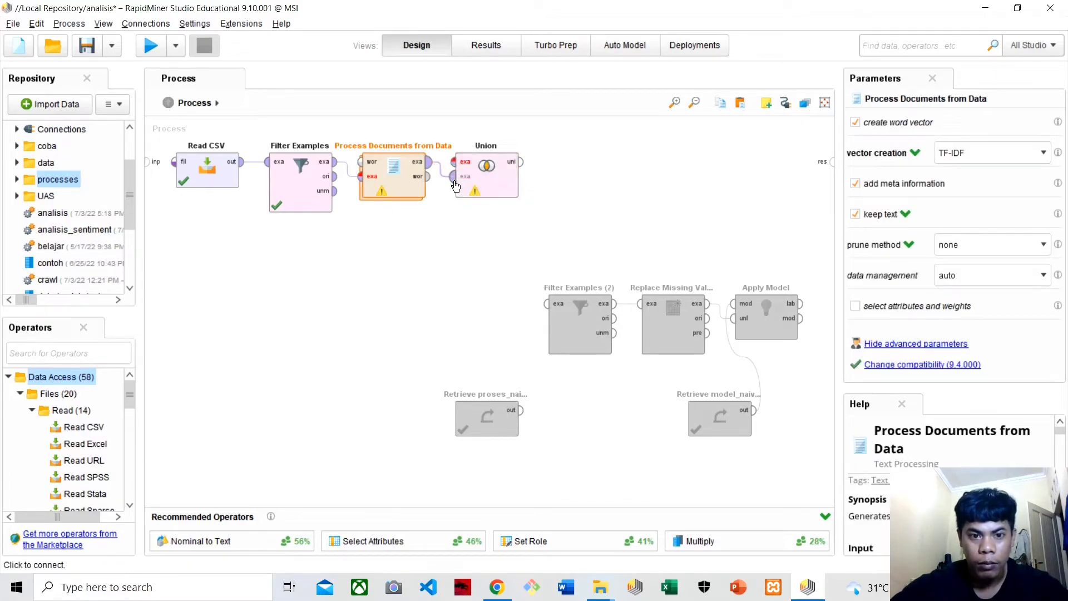
{"action": "left_click", "coordinate": [498, 175]}
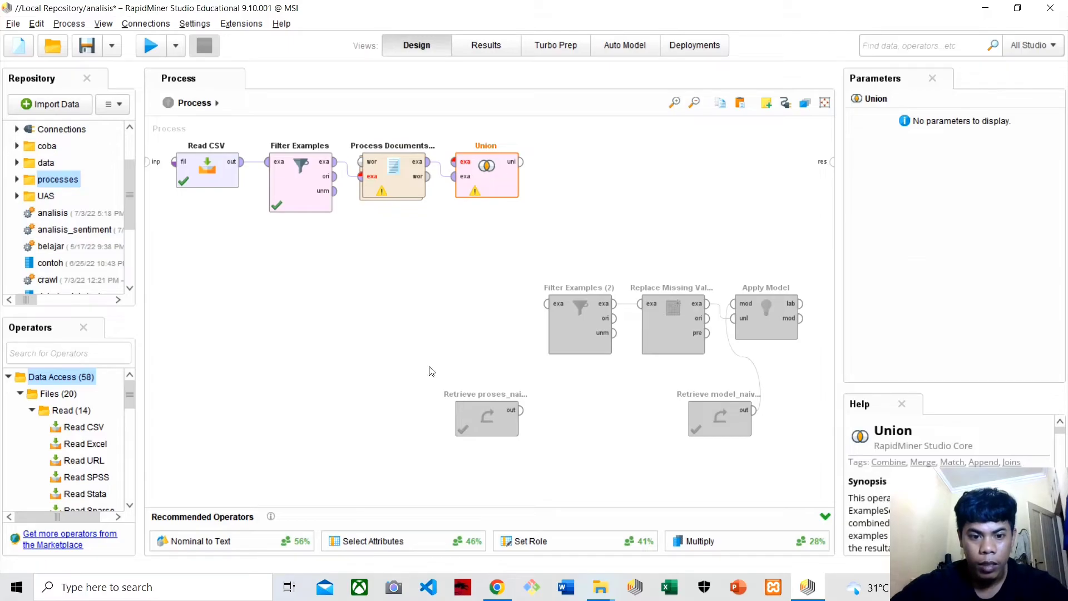
Step: Add proses_sentiment_luhut from the coba folder to Union's second input, and connect the example output of Process Documents from Data to the first
{"action": "mouse_move", "coordinate": [129, 175]}
{"action": "left_mouse_down"}
{"action": "mouse_move", "coordinate": [120, 141]}
{"action": "mouse_move", "coordinate": [124, 177]}
{"action": "left_mouse_up"}
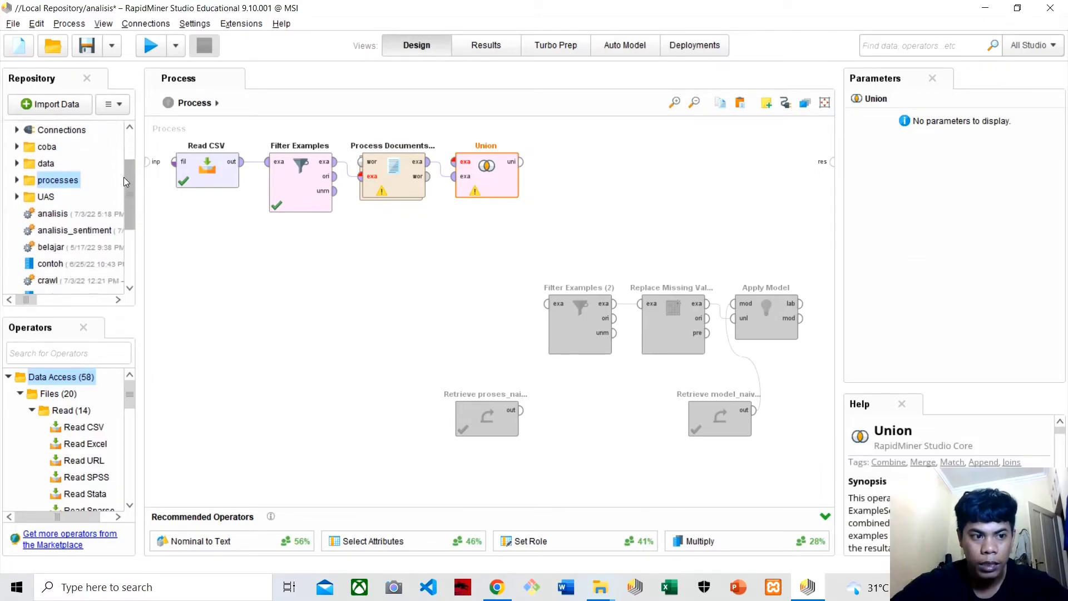
{"action": "left_click", "coordinate": [18, 180]}
{"action": "left_click", "coordinate": [17, 179]}
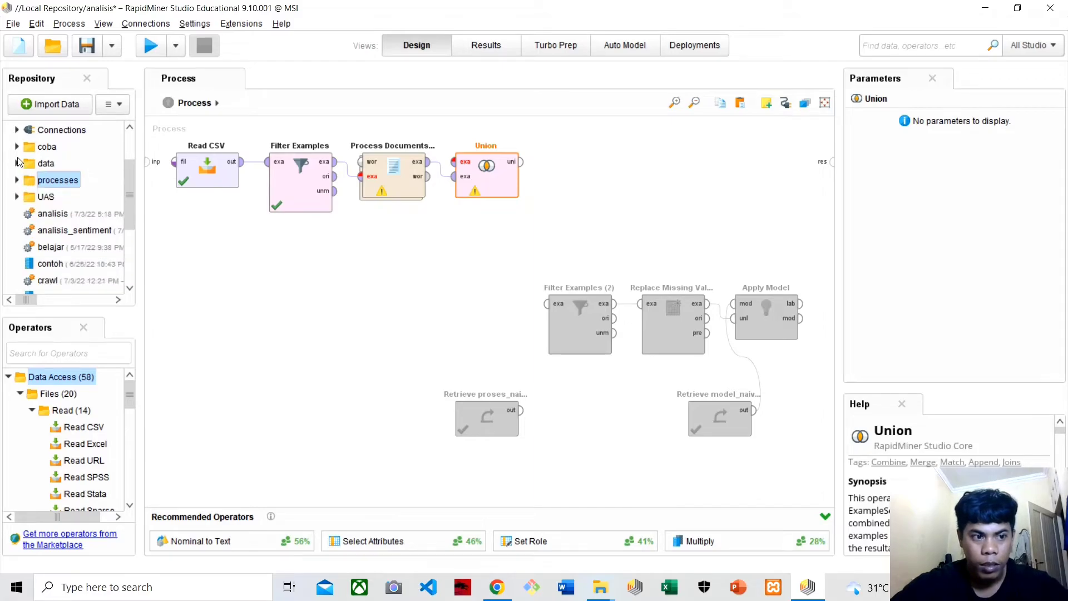
{"action": "left_click", "coordinate": [17, 147]}
{"action": "left_click_drag", "start_coordinate": [84, 180], "coordinate": [342, 275]}
{"action": "left_click_drag", "start_coordinate": [429, 272], "coordinate": [412, 262]}
{"action": "left_click", "coordinate": [428, 269]}
{"action": "left_click", "coordinate": [453, 177]}
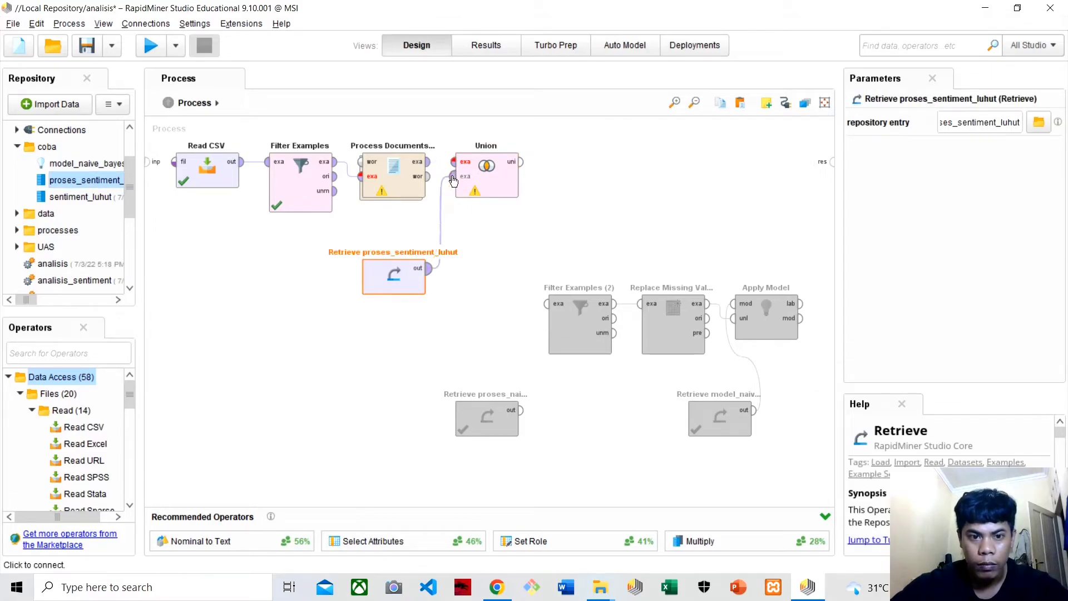
{"action": "left_click", "coordinate": [455, 167]}
{"action": "left_click", "coordinate": [454, 167]}
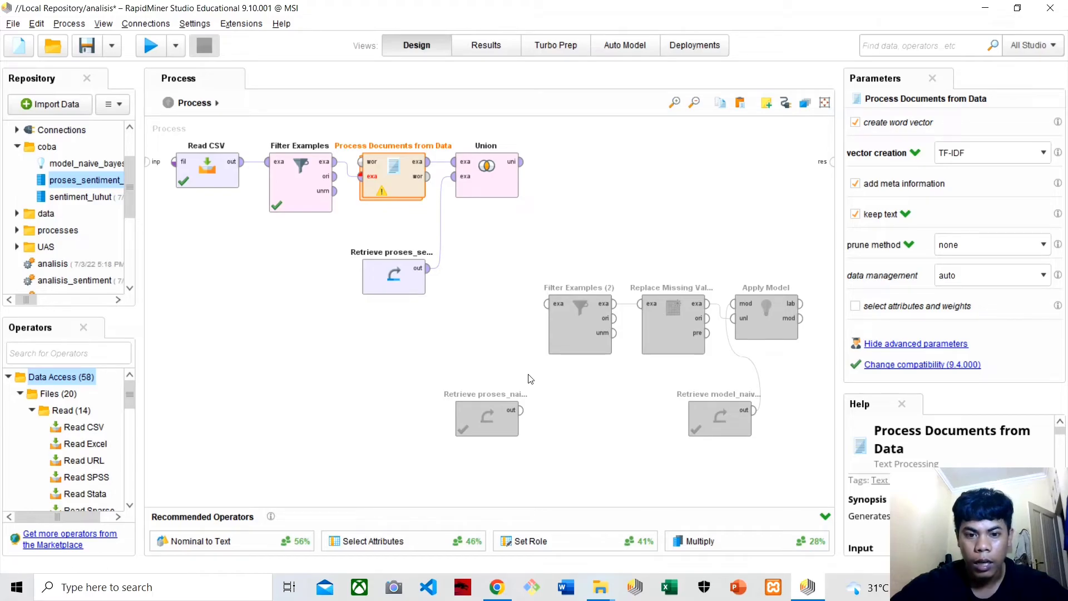
Step: Move Filter Examples (2) beside Union, feed it Union's output, and remove its link to Replace Missing Values
{"action": "left_click_drag", "start_coordinate": [574, 311], "coordinate": [575, 170]}
{"action": "left_click", "coordinate": [520, 162]}
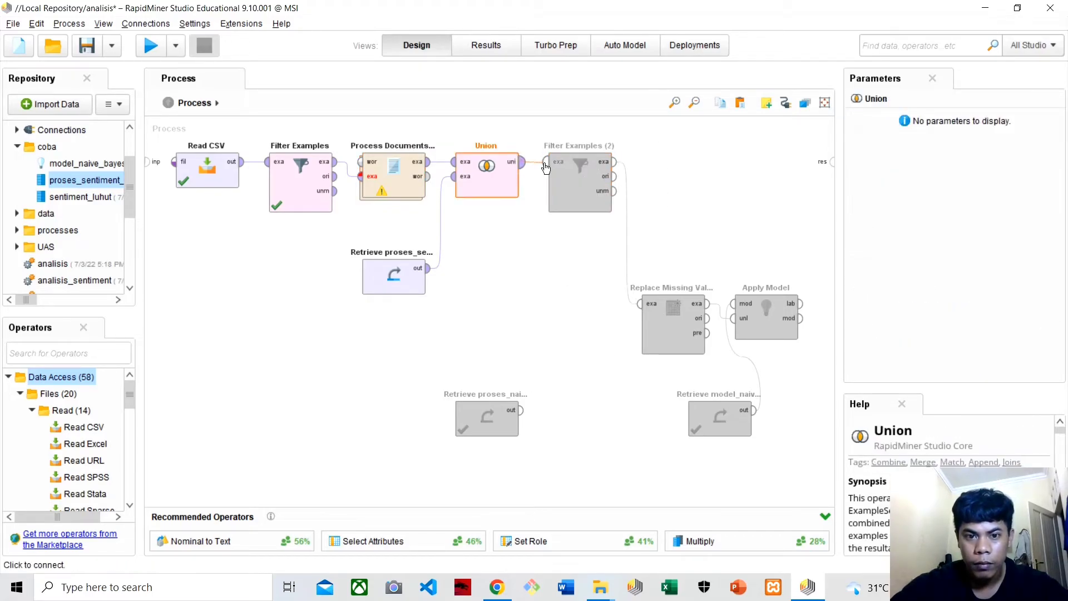
{"action": "left_click", "coordinate": [545, 164]}
{"action": "left_click", "coordinate": [628, 245]}
{"action": "left_click", "coordinate": [626, 232]}
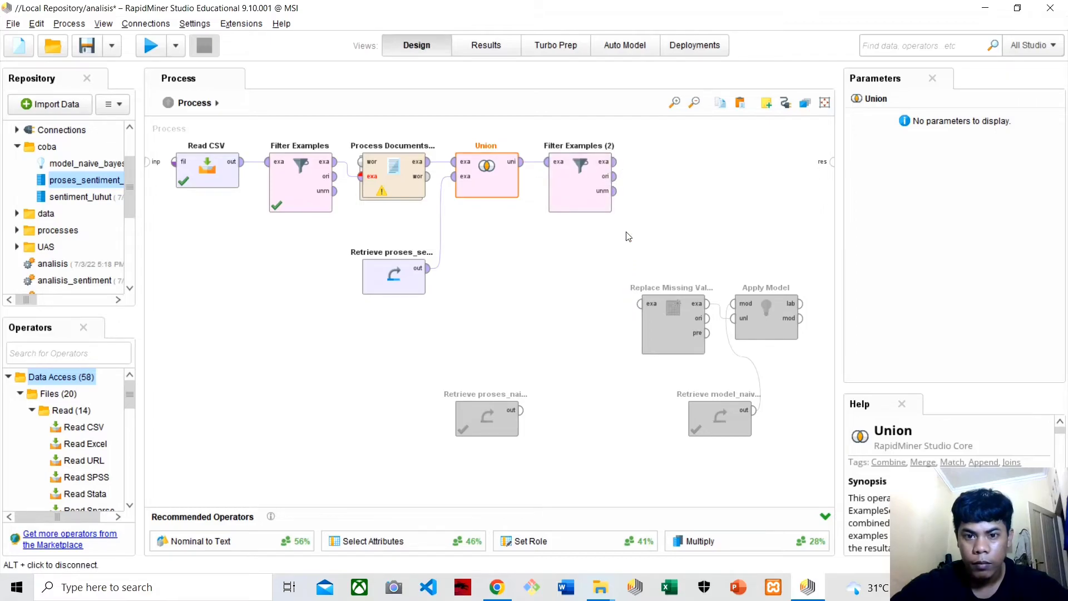
Step: Set the Filter Examples (2) condition to keep rows where Sentiment is missing
{"action": "left_click", "coordinate": [601, 189]}
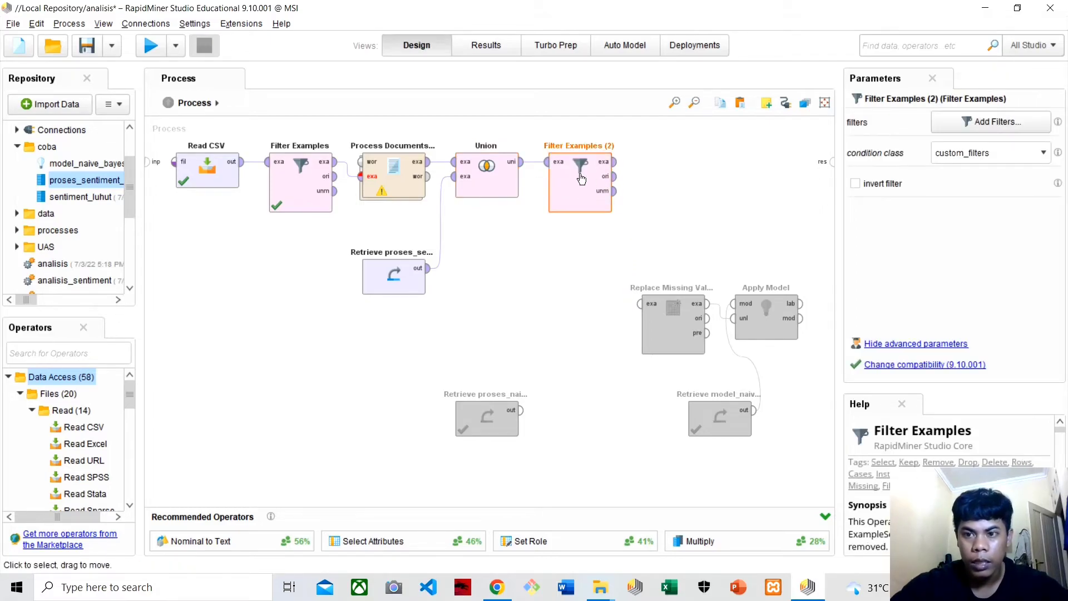
{"action": "left_click", "coordinate": [969, 124]}
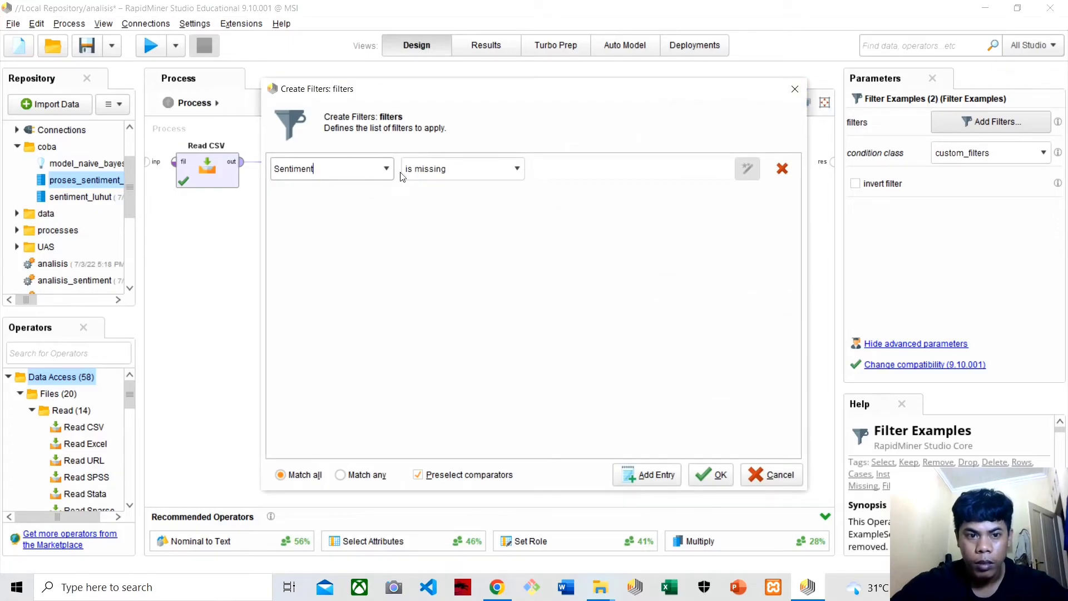
{"action": "left_click", "coordinate": [508, 179]}
{"action": "left_click", "coordinate": [470, 260]}
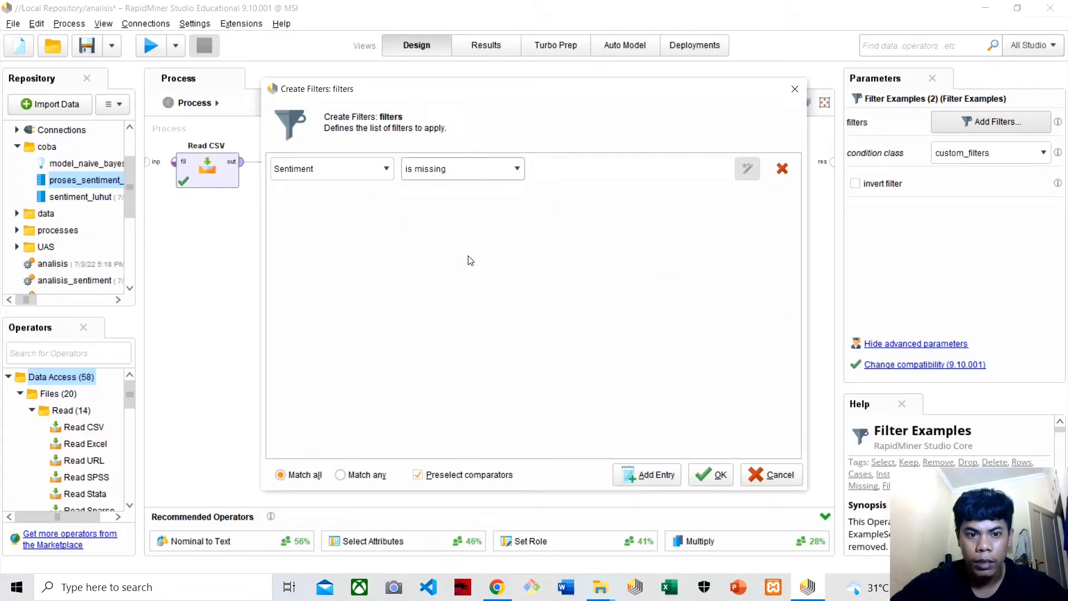
{"action": "left_click", "coordinate": [718, 468]}
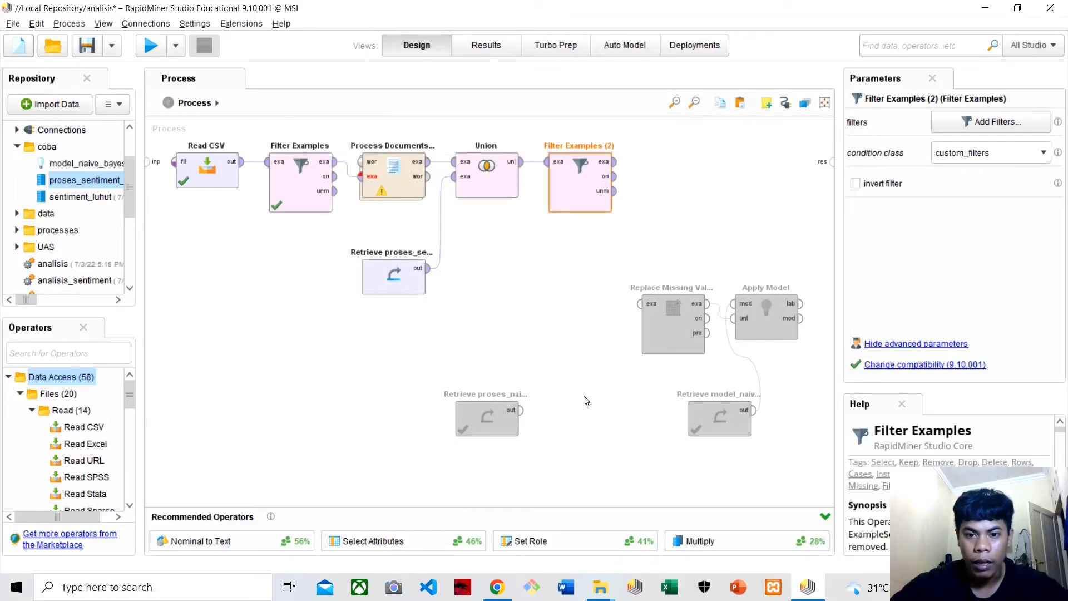
Step: Place Replace Missing Values after Filter Examples (2), connected to its example output, and remove the link to Apply Model
{"action": "left_click_drag", "start_coordinate": [630, 307], "coordinate": [640, 161]}
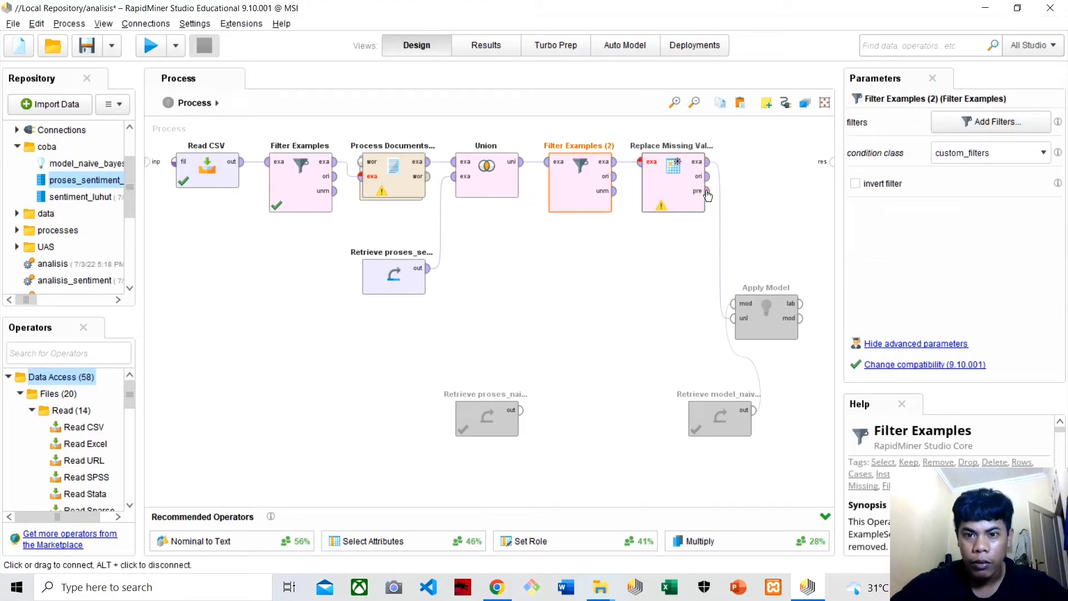
{"action": "left_click", "coordinate": [719, 240]}
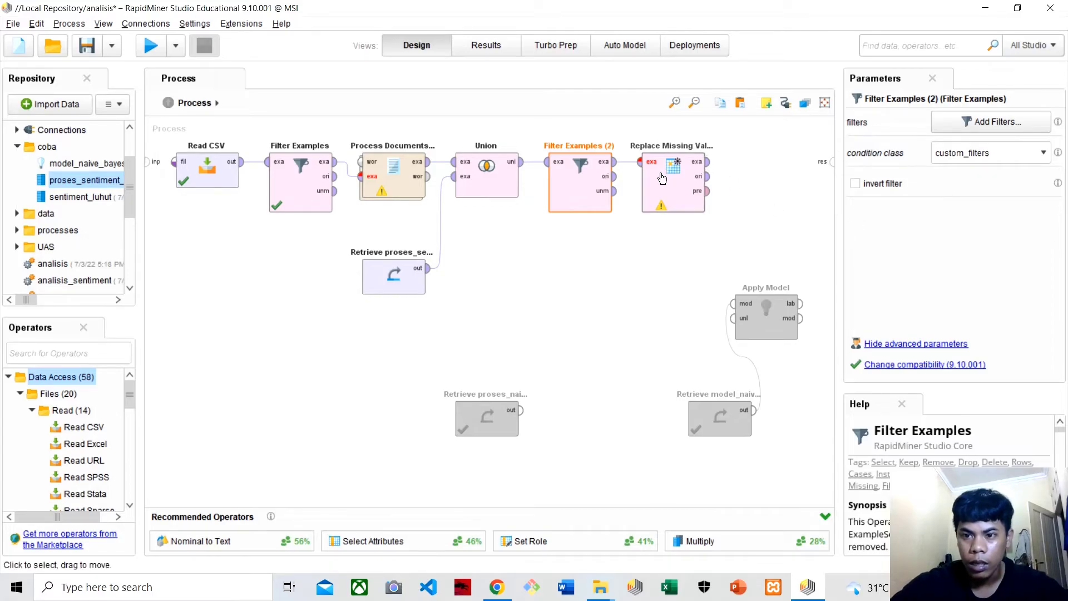
{"action": "left_click", "coordinate": [682, 203]}
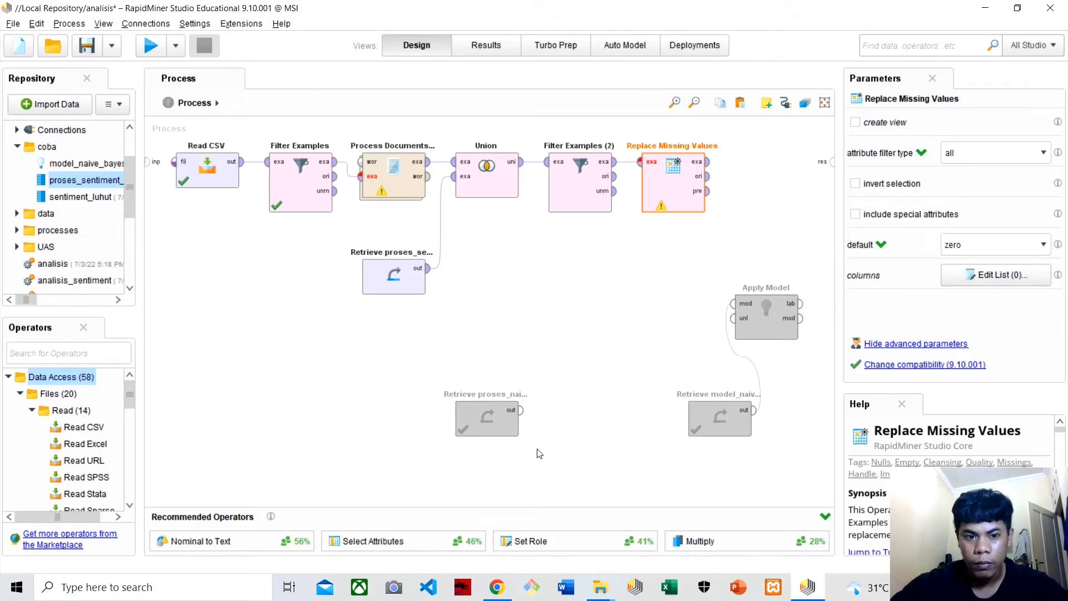
Step: Delete the disabled retrieve operator for the old processed data, and move Apply Model, detached from its old model, beside Replace Missing Values
{"action": "left_click", "coordinate": [507, 416]}
{"action": "key", "text": "Delete"}
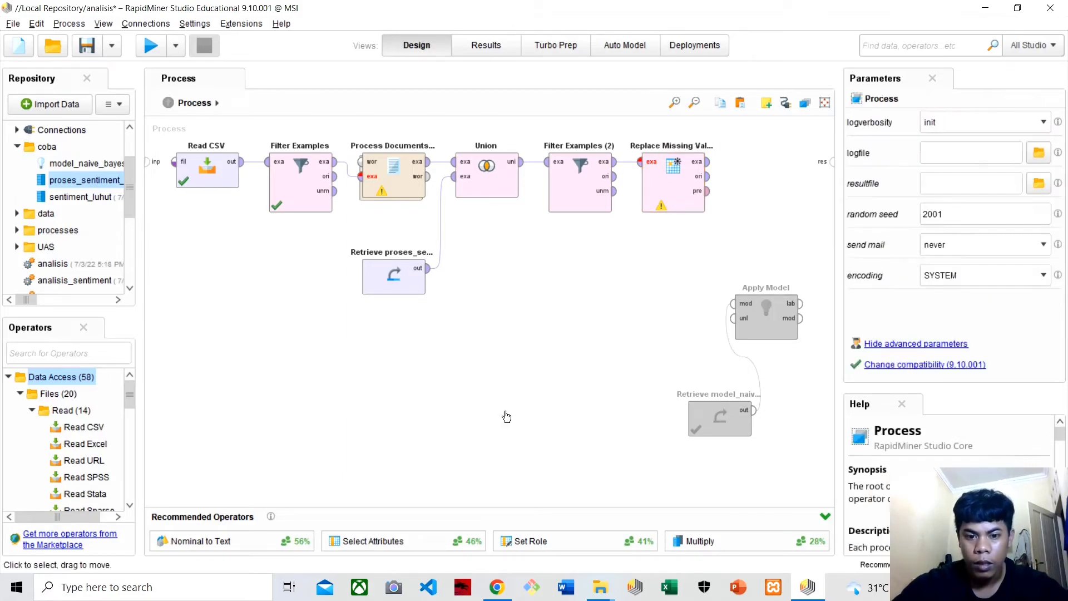
{"action": "left_click", "coordinate": [743, 357]}
{"action": "left_click_drag", "start_coordinate": [768, 313], "coordinate": [753, 164]}
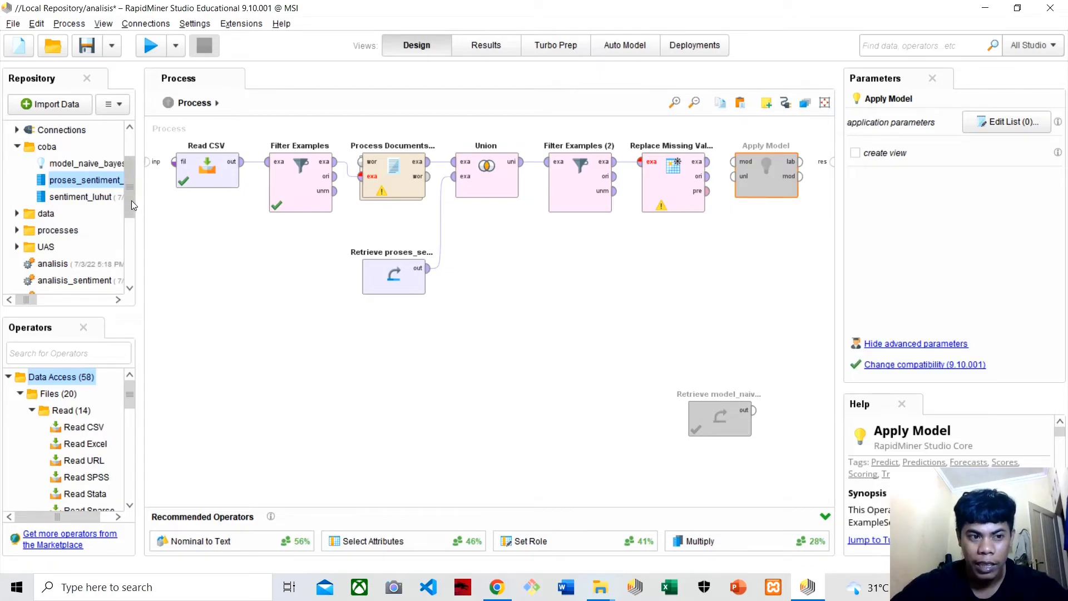
Step: Add the stored model_naive_bayes-luhut from the coba folder to the process and delete the disabled Retrieve model_naive_bayes operator
{"action": "left_click_drag", "start_coordinate": [132, 200], "coordinate": [132, 174]}
{"action": "left_click", "coordinate": [92, 234]}
{"action": "left_click_drag", "start_coordinate": [92, 234], "coordinate": [471, 295]}
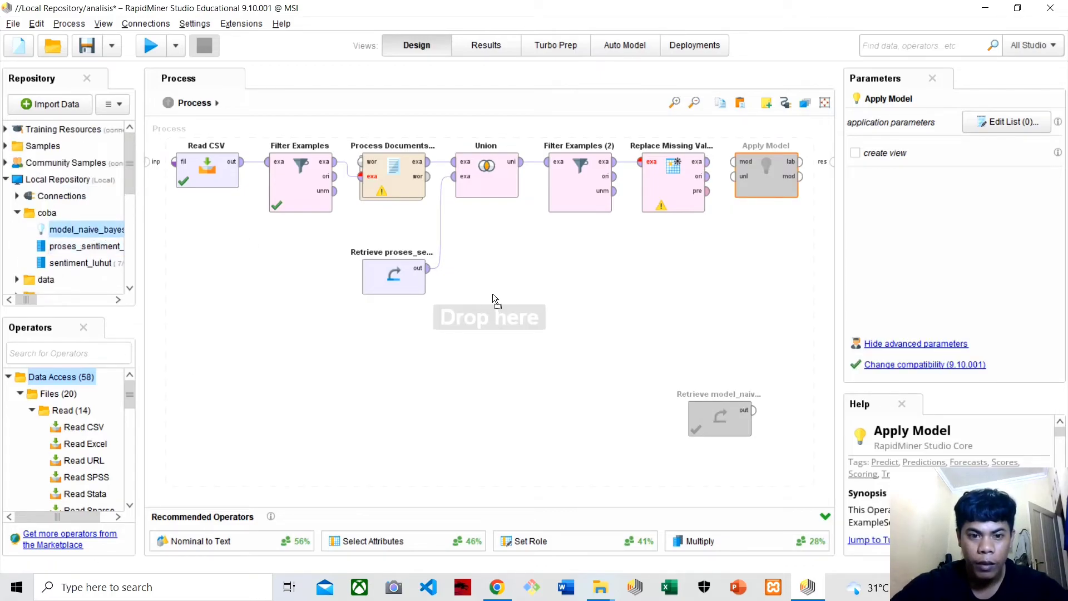
{"action": "left_click_drag", "start_coordinate": [629, 313], "coordinate": [629, 313]}
{"action": "left_click", "coordinate": [736, 431]}
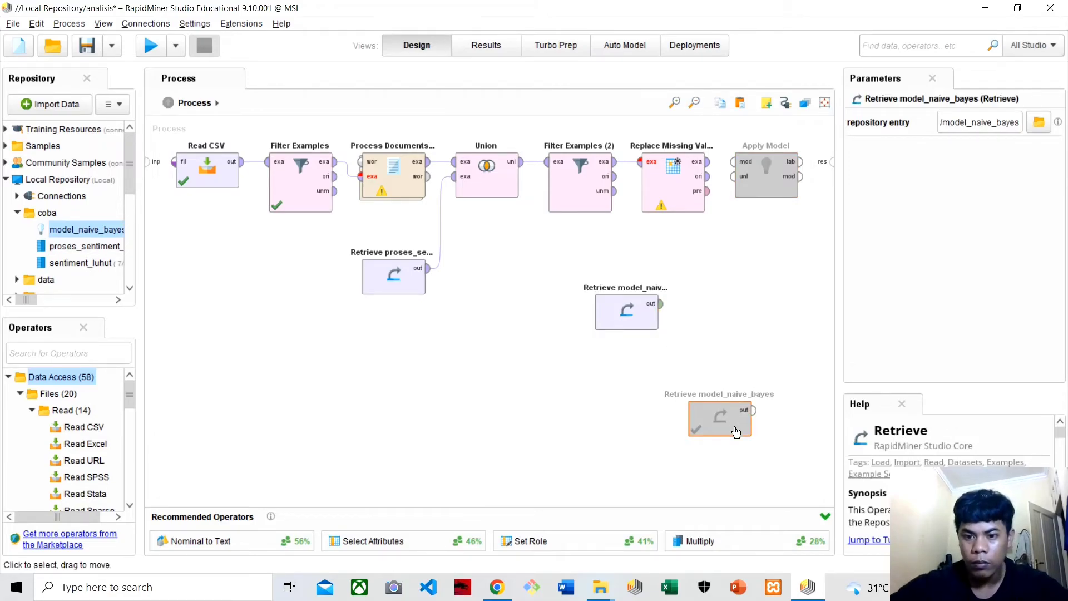
{"action": "key", "text": "Delete"}
Step: Connect the retrieved model_naive_bayes-luhut to Apply Model's model input and Replace Missing Values' example output to its unlabelled input
{"action": "left_click_drag", "start_coordinate": [651, 303], "coordinate": [692, 286]}
{"action": "left_click", "coordinate": [707, 269]}
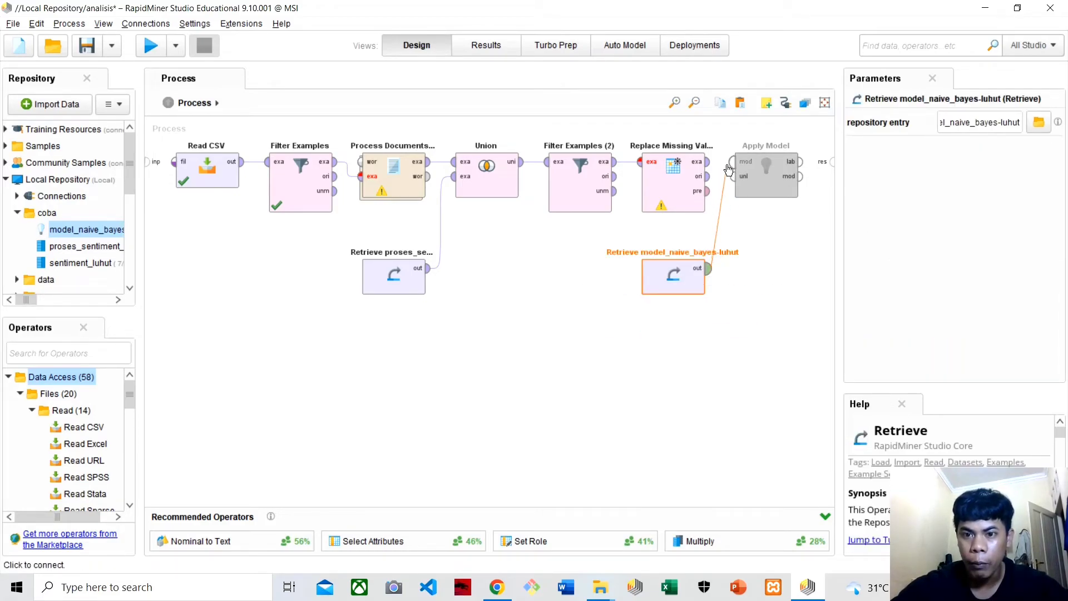
{"action": "left_click", "coordinate": [732, 163]}
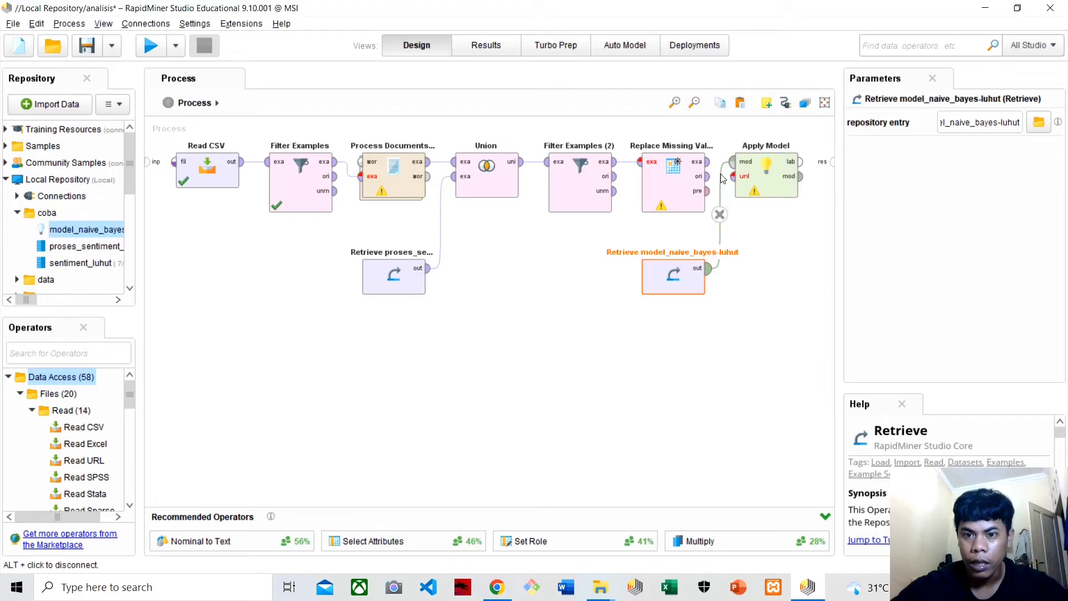
{"action": "left_click", "coordinate": [710, 168]}
{"action": "left_click", "coordinate": [709, 162]}
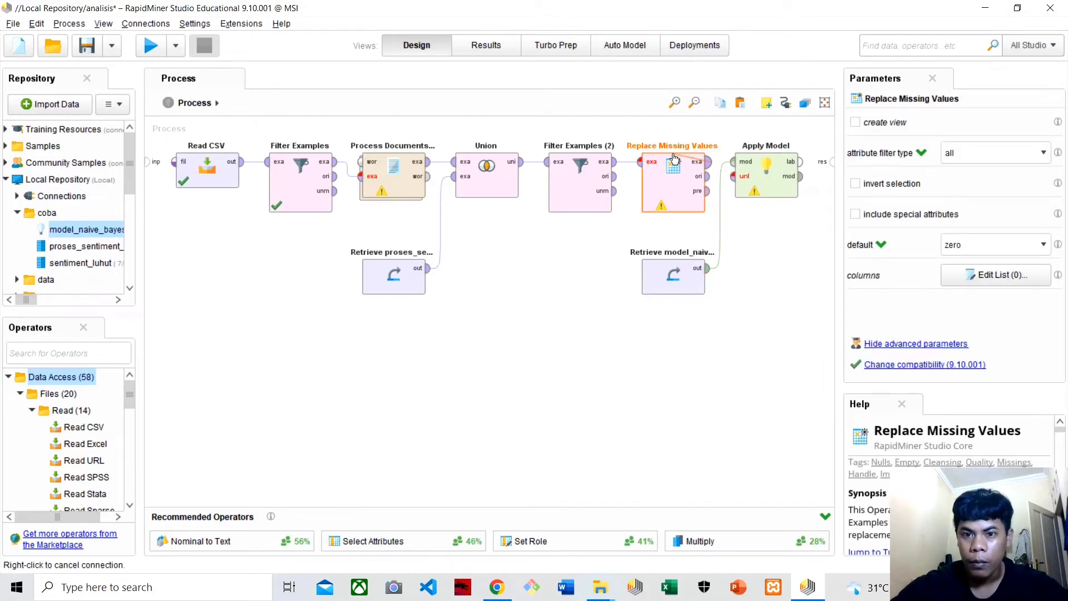
{"action": "left_click", "coordinate": [732, 175]}
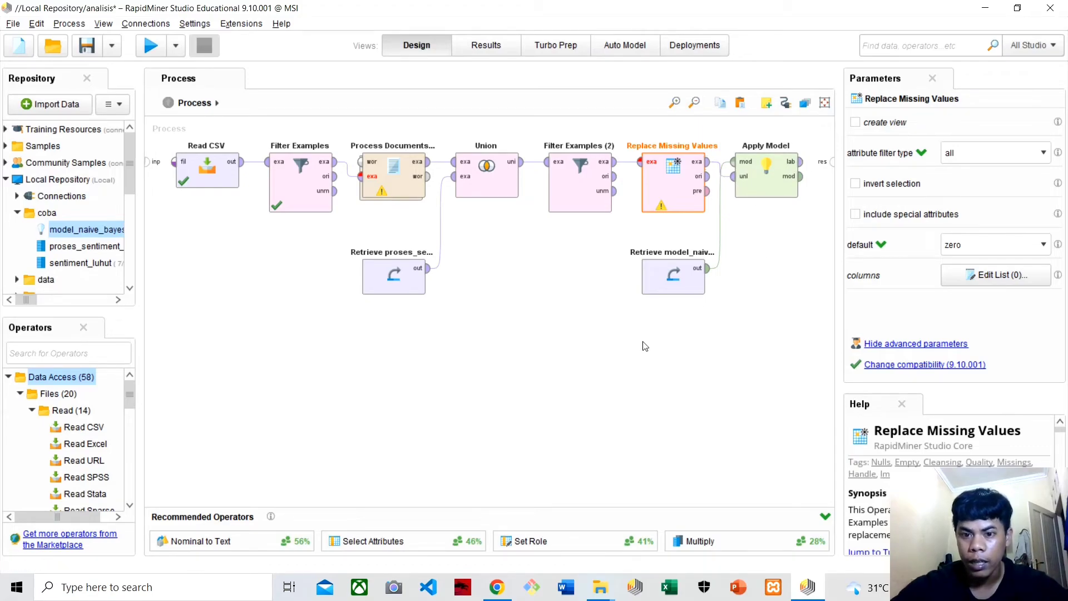
Step: Connect Apply Model's labelled output to the process result and run the process
{"action": "left_click", "coordinate": [801, 162]}
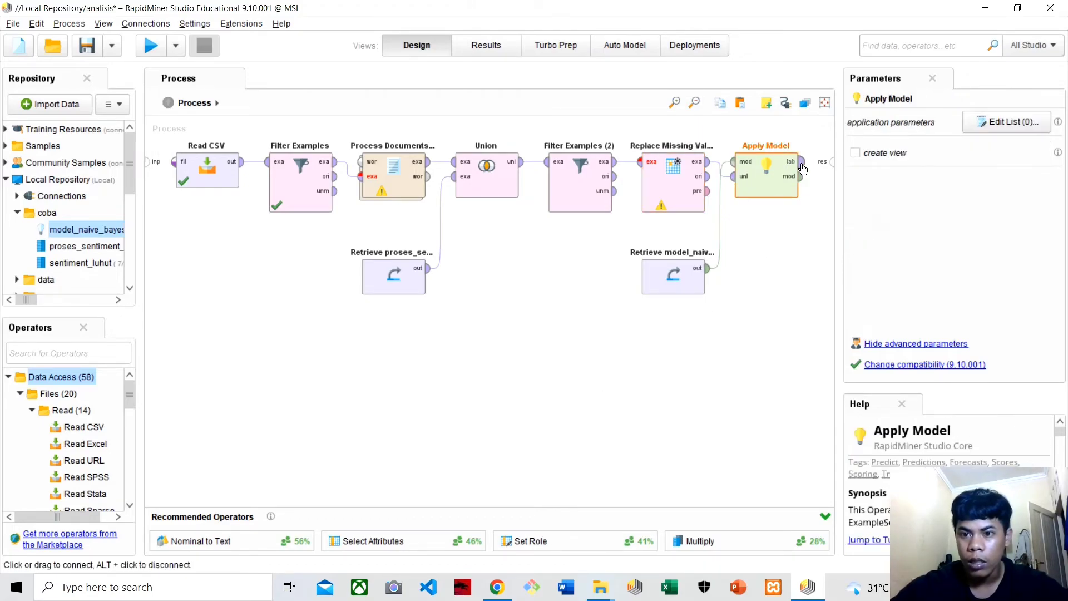
{"action": "left_click", "coordinate": [829, 165]}
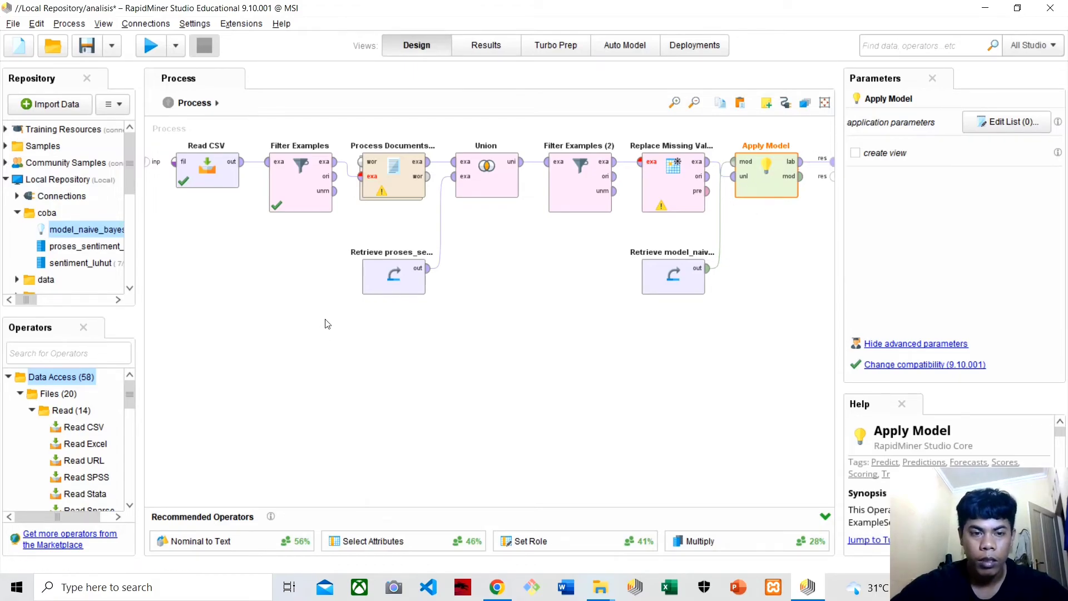
{"action": "left_click", "coordinate": [150, 45]}
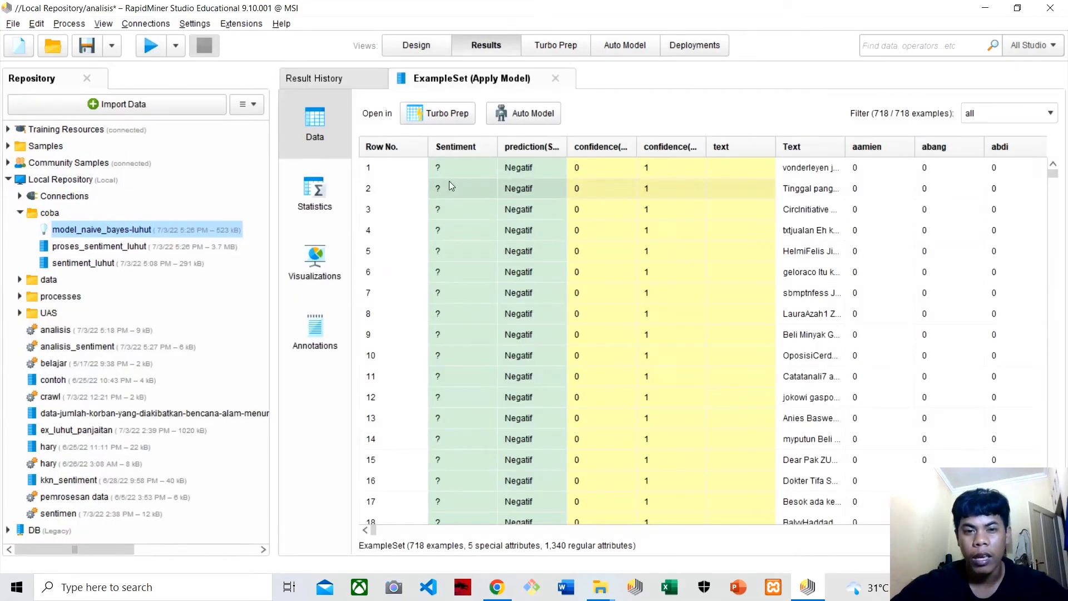
Step: Examine the predicted sentiments across the Apply Model result rows, with the prediction(Sentiment) column widened
{"action": "scroll", "coordinate": [548, 221], "scroll_direction": "down", "scroll_amount": 6}
{"action": "scroll", "coordinate": [546, 221], "scroll_direction": "up", "scroll_amount": 7}
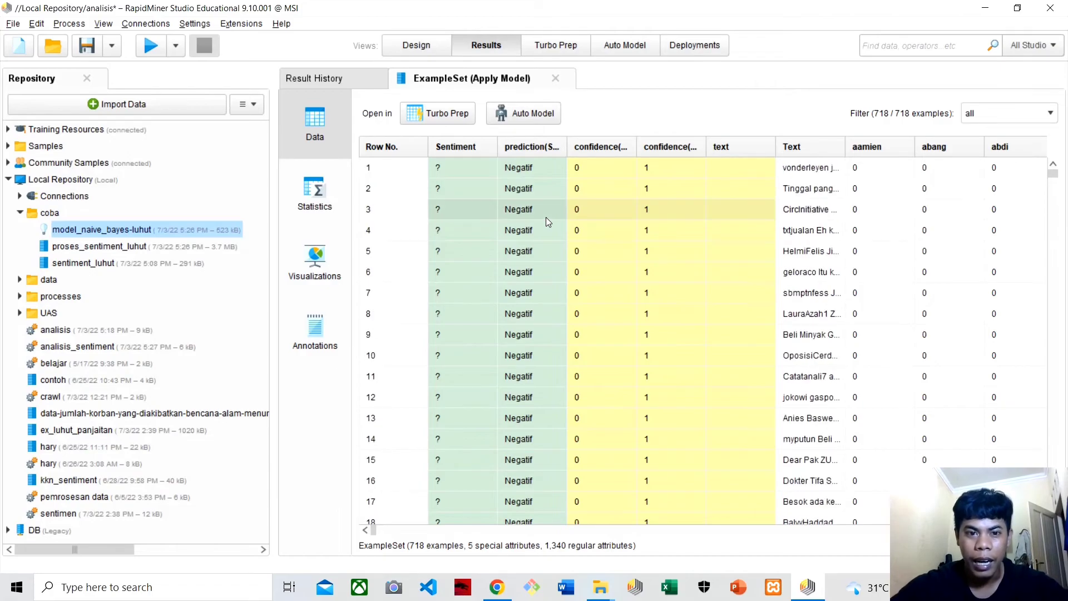
{"action": "left_click", "coordinate": [459, 165]}
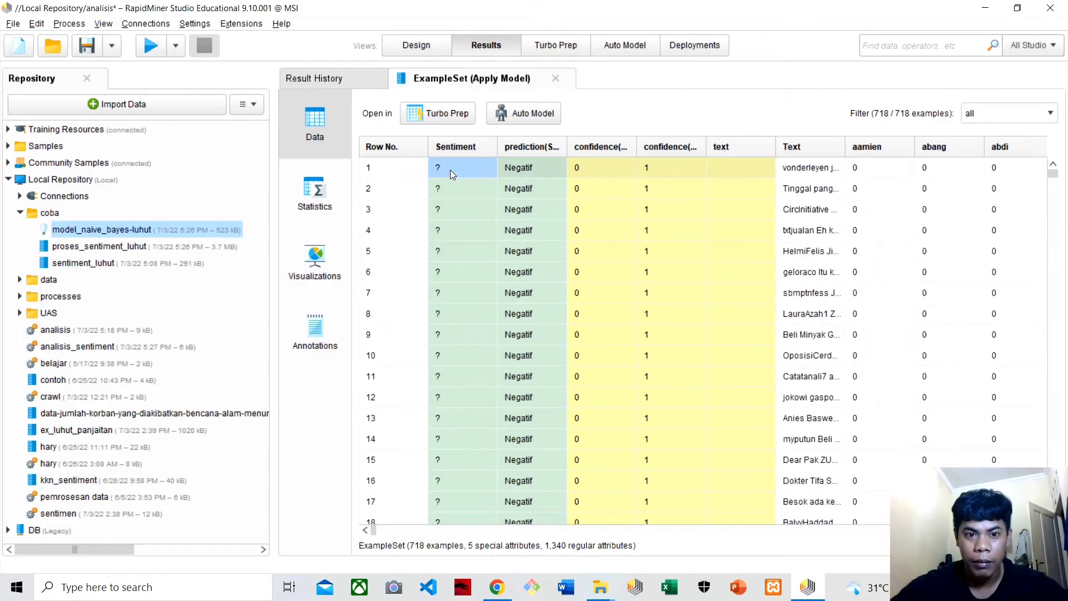
{"action": "scroll", "coordinate": [456, 209], "scroll_direction": "down", "scroll_amount": 19}
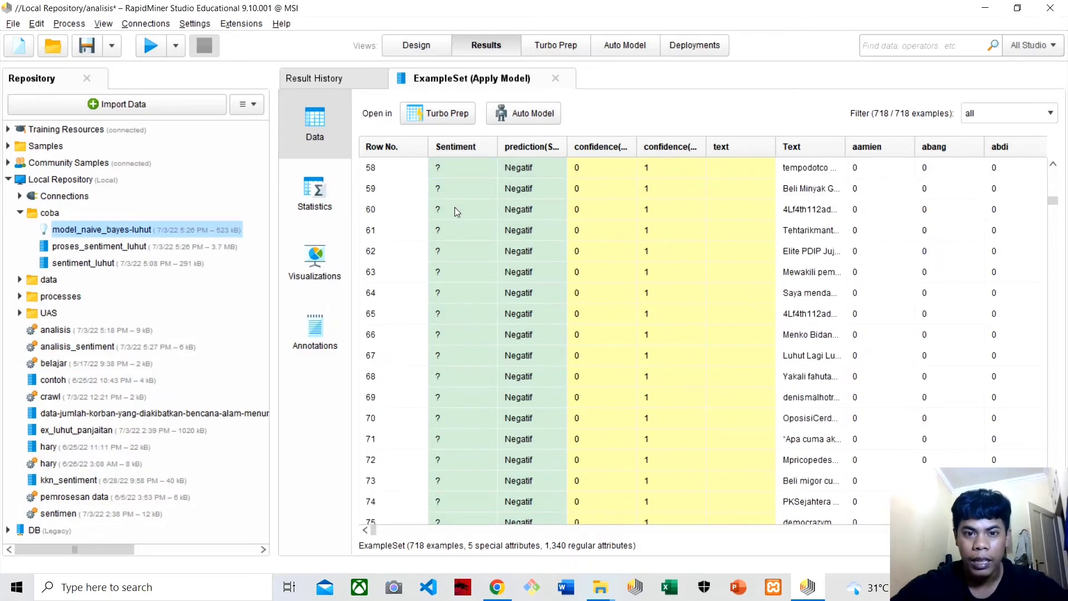
{"action": "left_click_drag", "start_coordinate": [566, 145], "coordinate": [736, 147]}
{"action": "scroll", "coordinate": [546, 146], "scroll_direction": "up", "scroll_amount": 19}
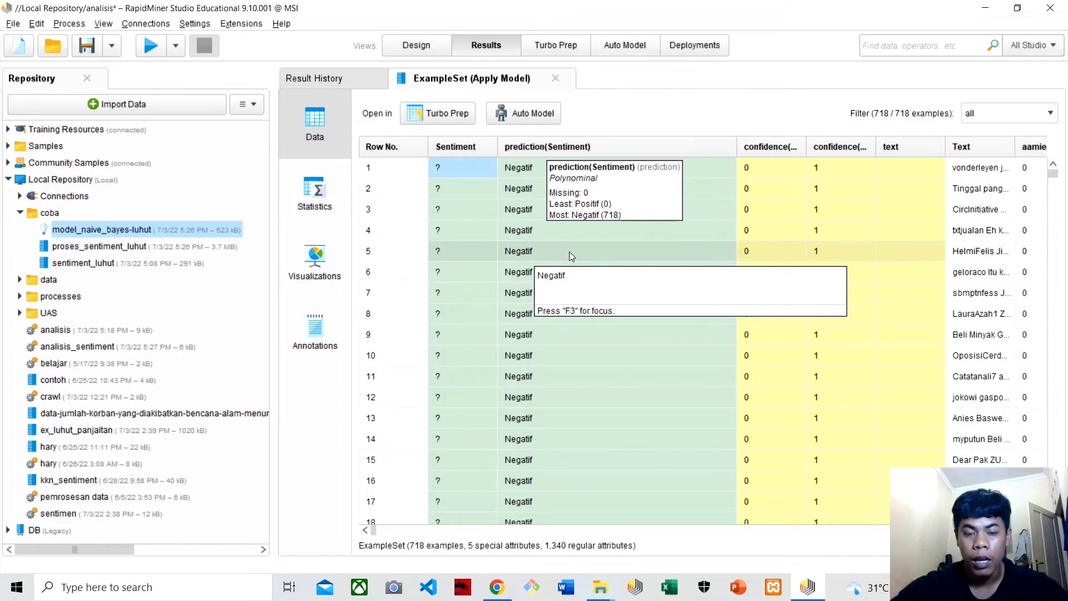
{"action": "scroll", "coordinate": [549, 415], "scroll_direction": "down", "scroll_amount": 20}
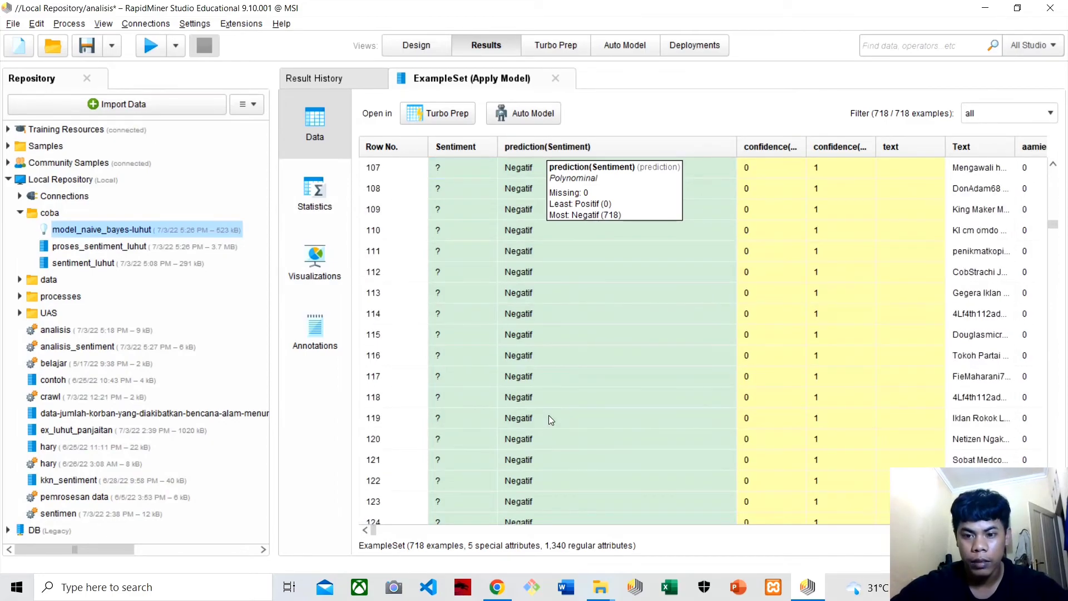
{"action": "scroll", "coordinate": [549, 420], "scroll_direction": "up", "scroll_amount": 20}
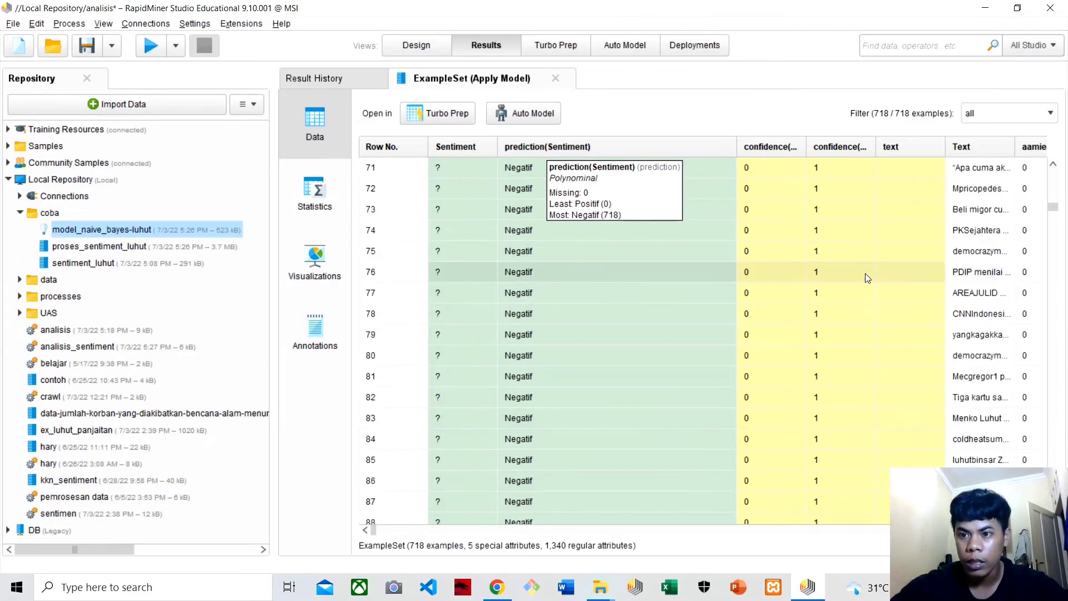
Step: Widen the Text column, place it directly after prediction(Sentiment), and narrow the prediction column to read tweets beside their predictions
{"action": "left_click_drag", "start_coordinate": [971, 147], "coordinate": [1056, 139]}
{"action": "left_click_drag", "start_coordinate": [1053, 207], "coordinate": [1033, 17]}
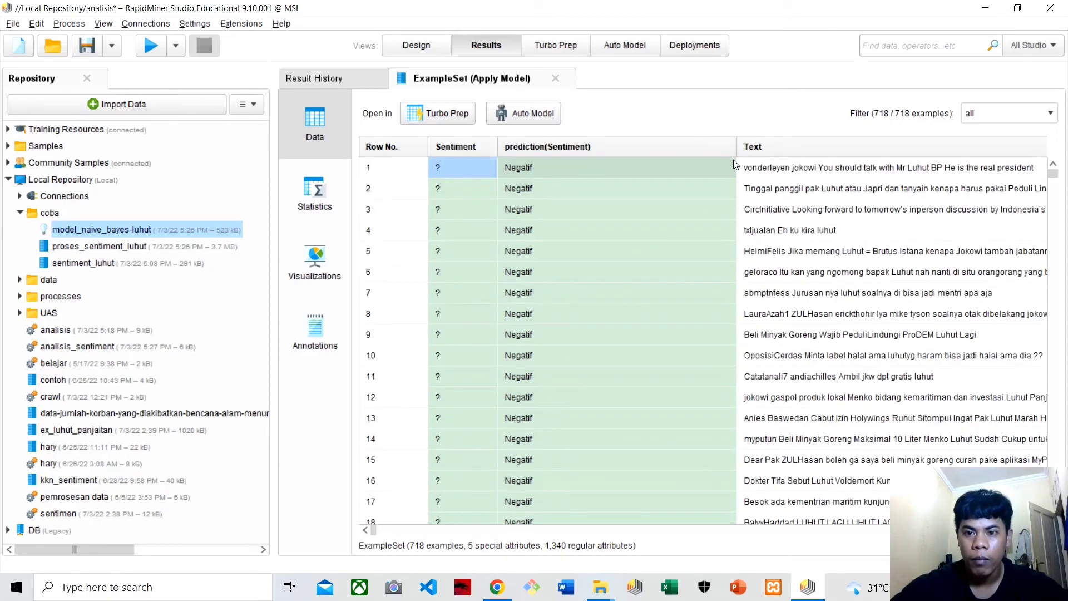
{"action": "left_click_drag", "start_coordinate": [736, 147], "coordinate": [641, 138]}
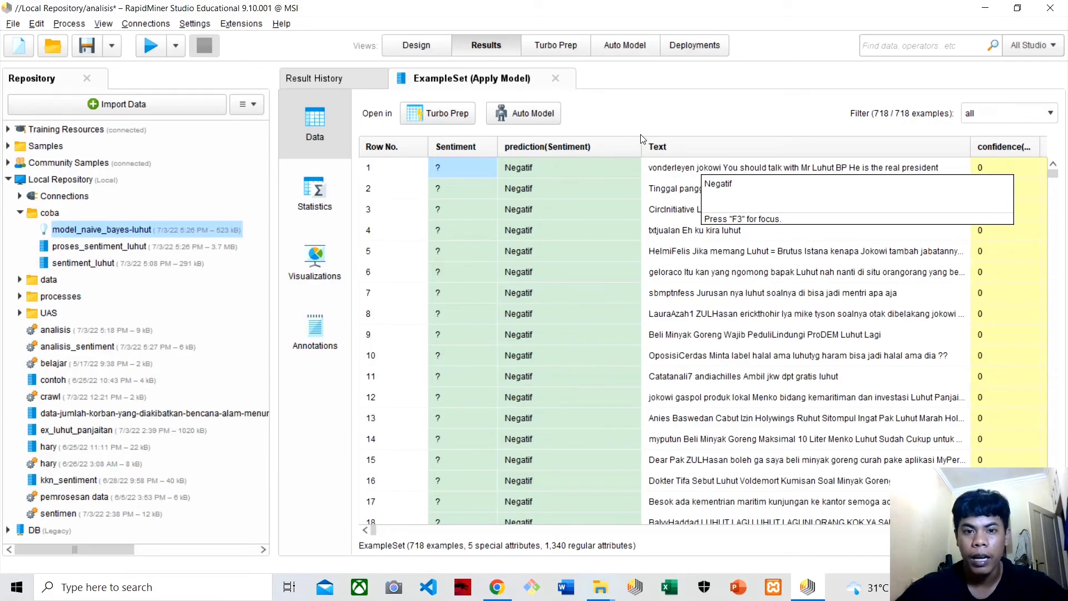